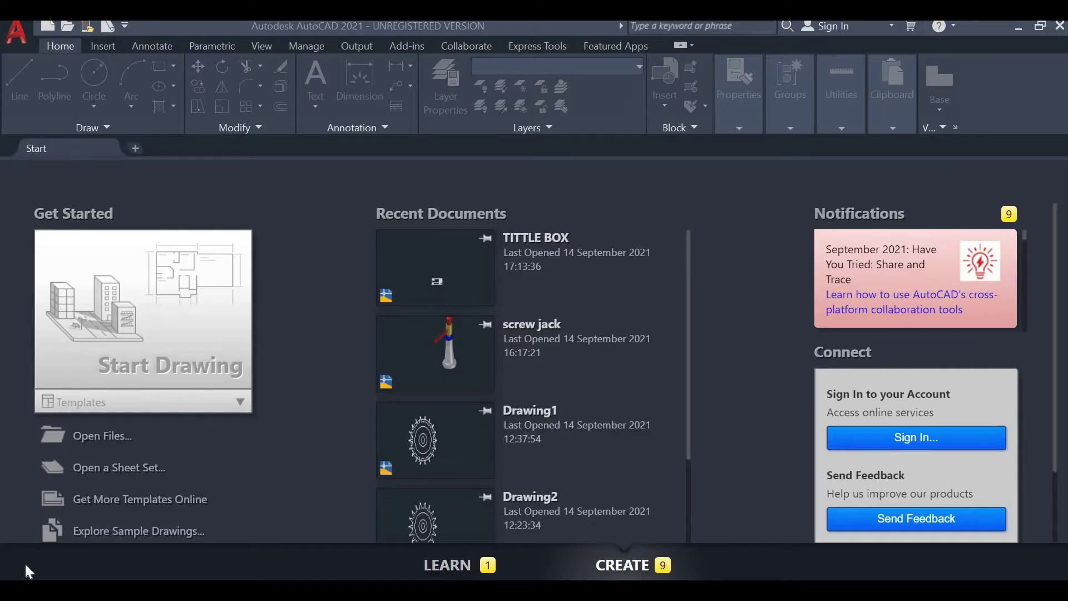
# Start a new blank drawing, Drawing2, from the Start tab and expand the Draw panel.
pyautogui.click(121, 346)
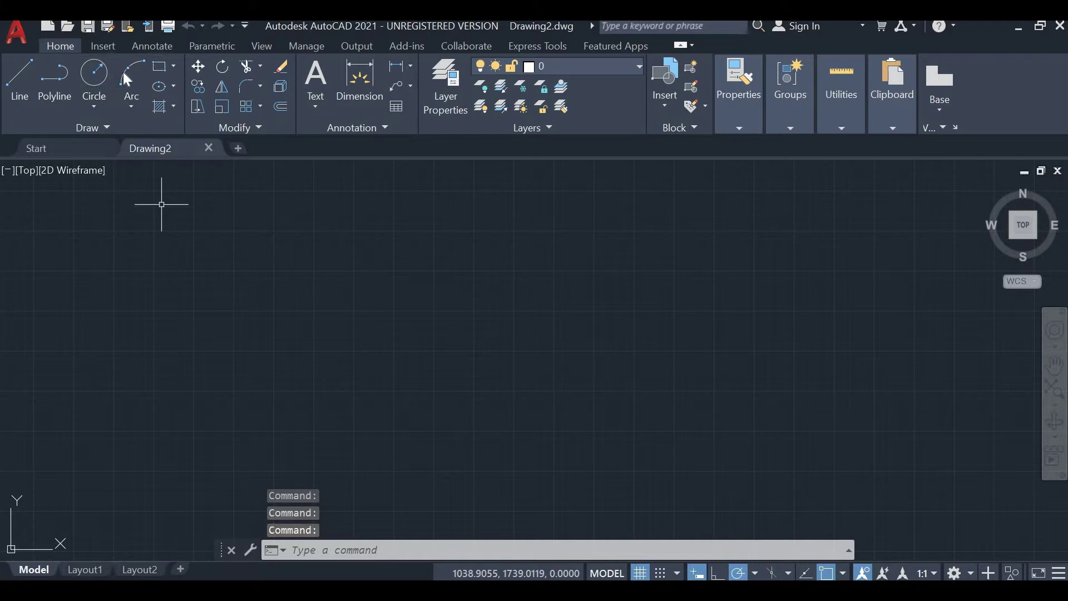
pyautogui.click(111, 132)
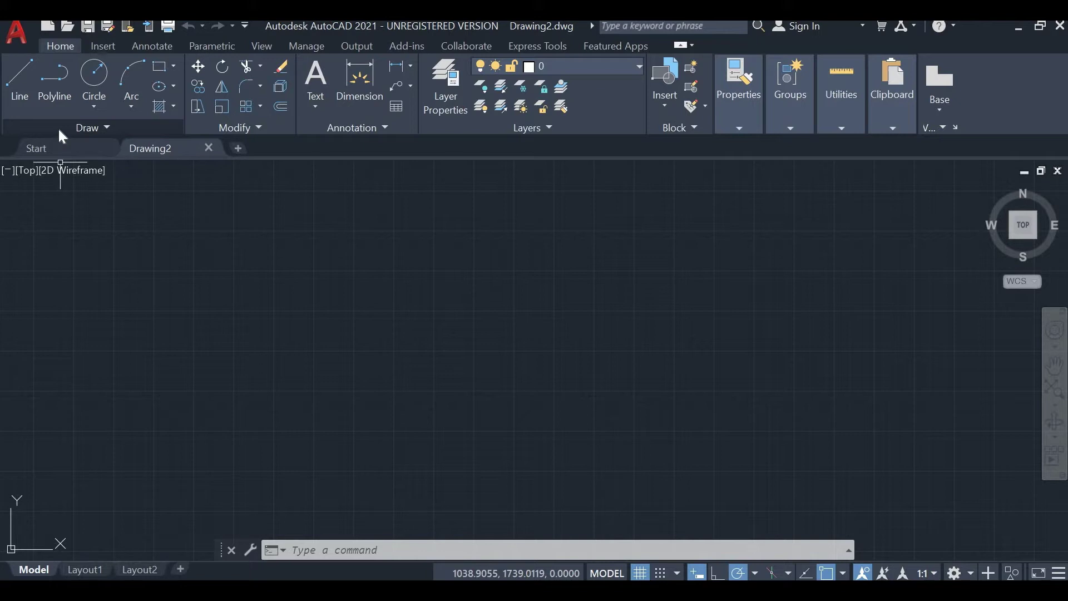
pyautogui.click(59, 131)
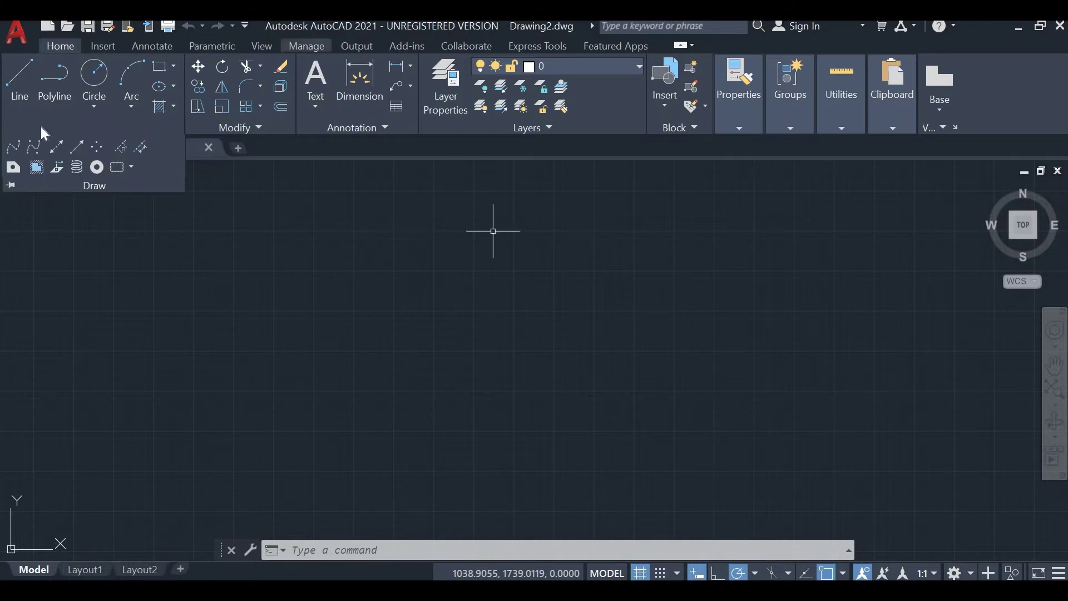
pyautogui.click(12, 149)
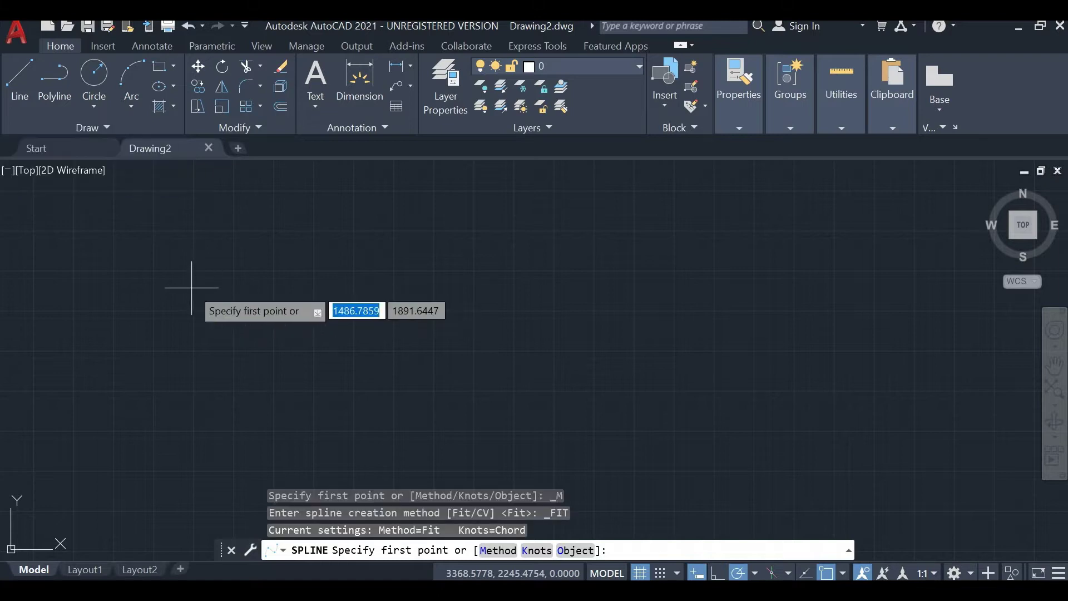
pyautogui.click(194, 306)
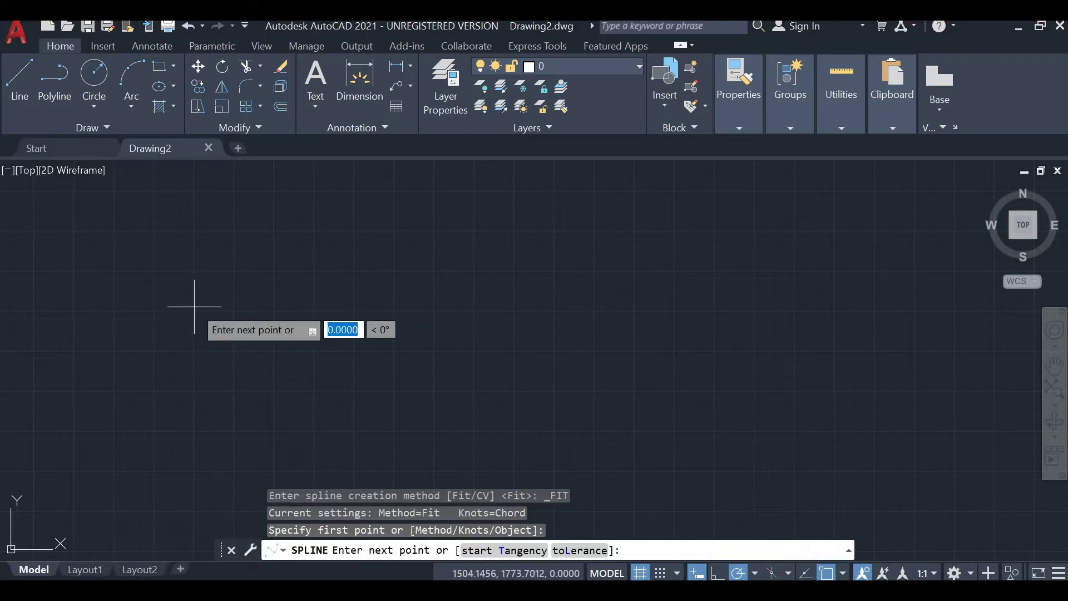
pyautogui.click(490, 222)
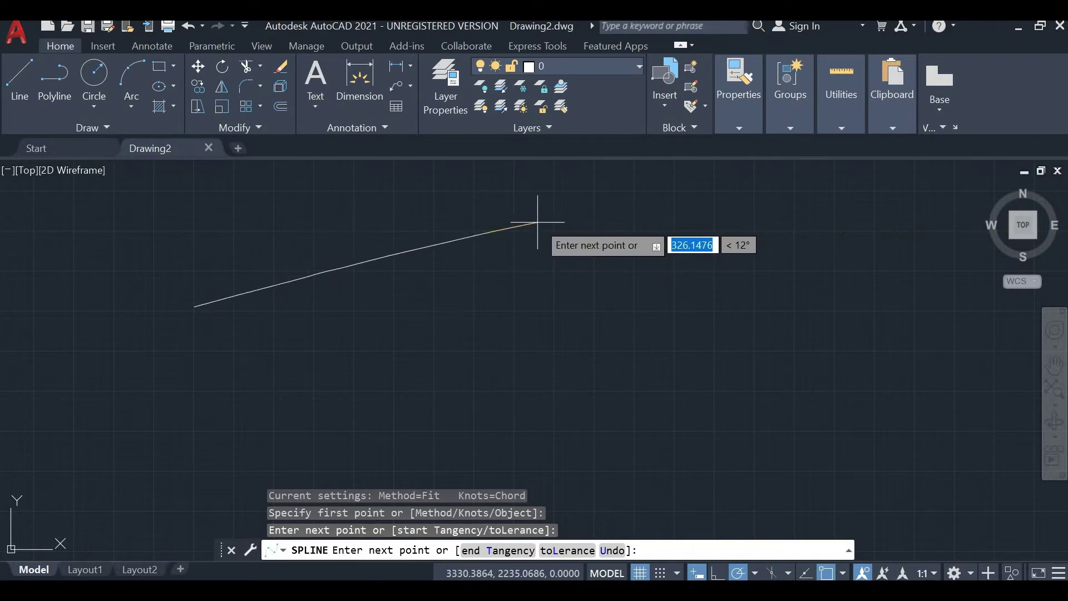
pyautogui.click(585, 285)
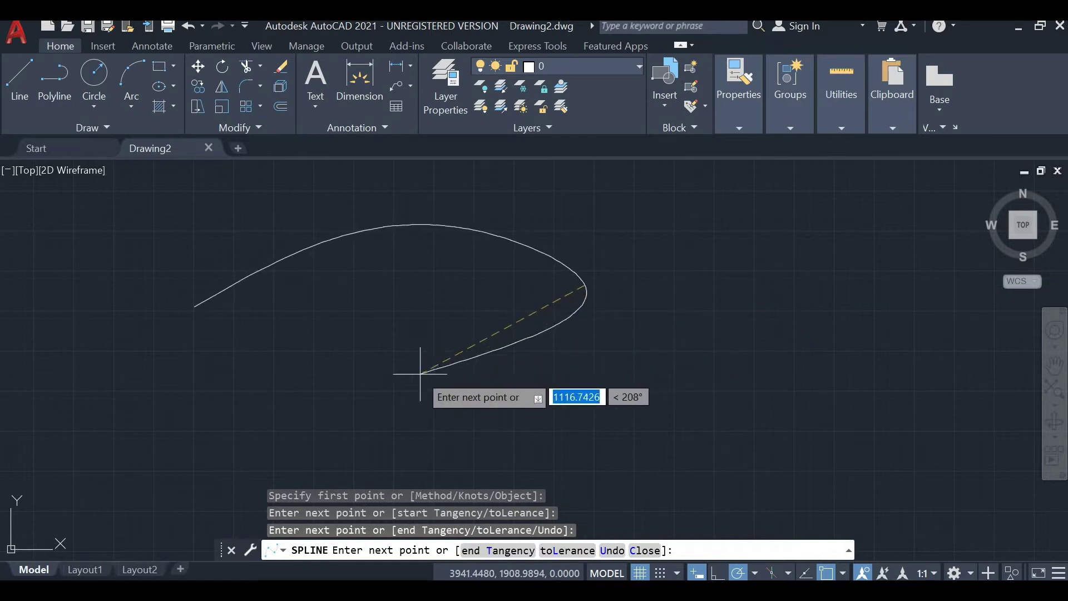
pyautogui.click(290, 424)
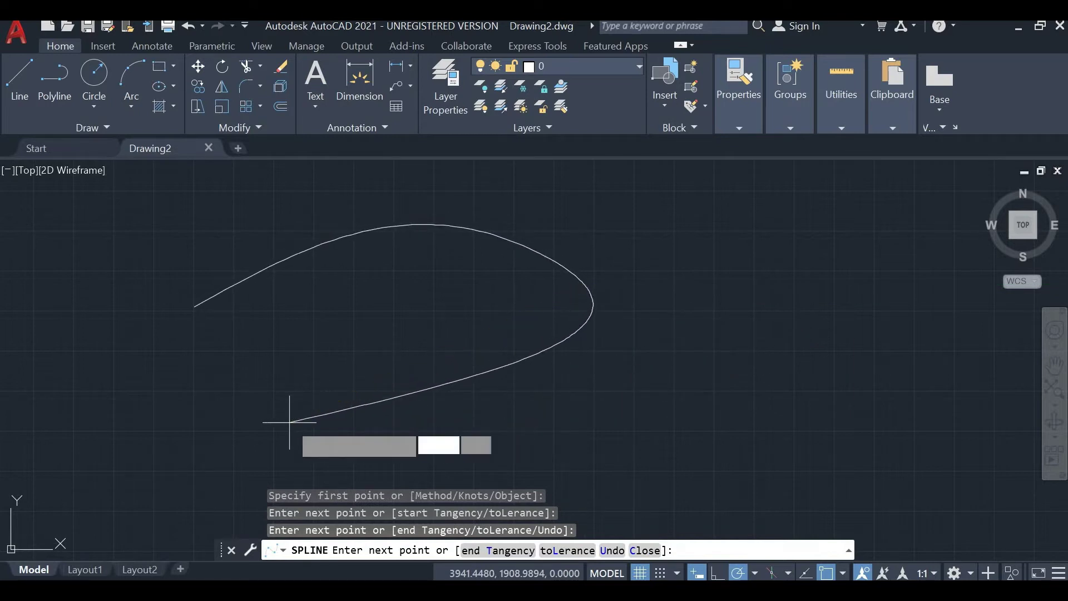
pyautogui.click(668, 450)
pyautogui.press('Escape')
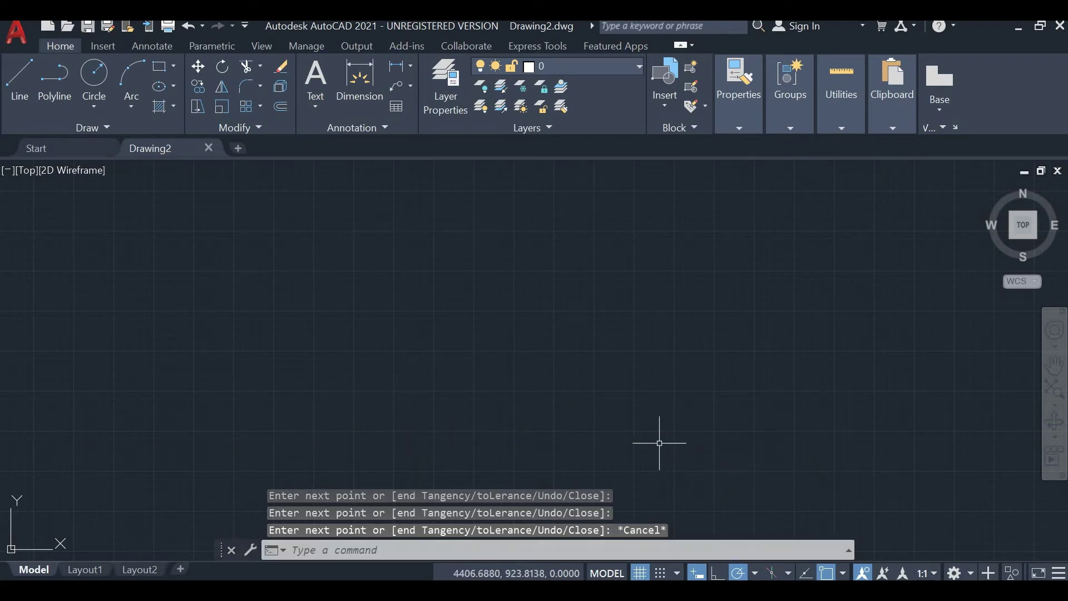
pyautogui.click(66, 129)
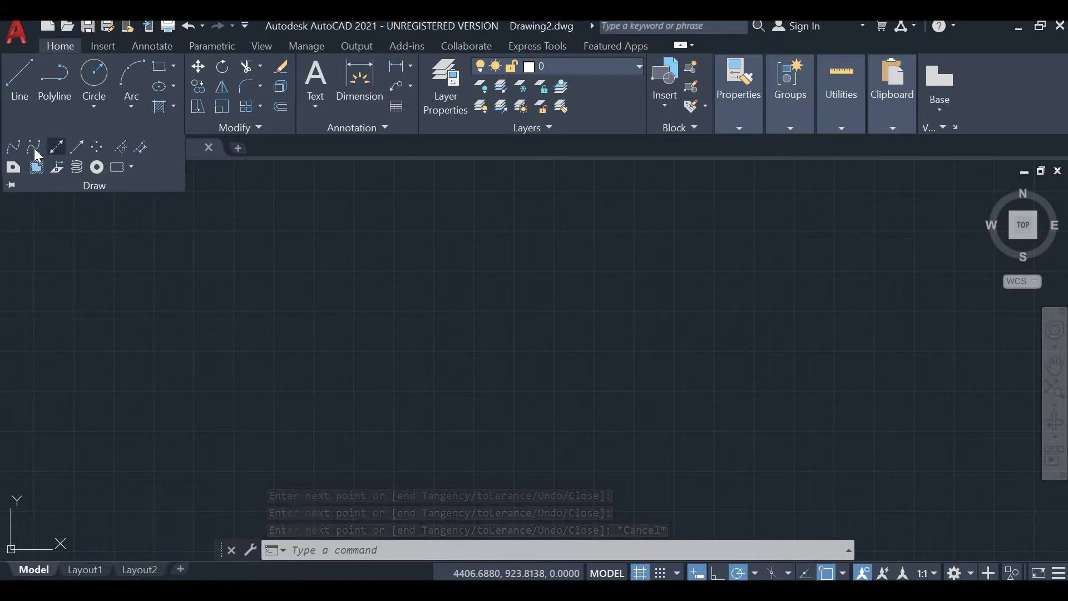
pyautogui.click(33, 147)
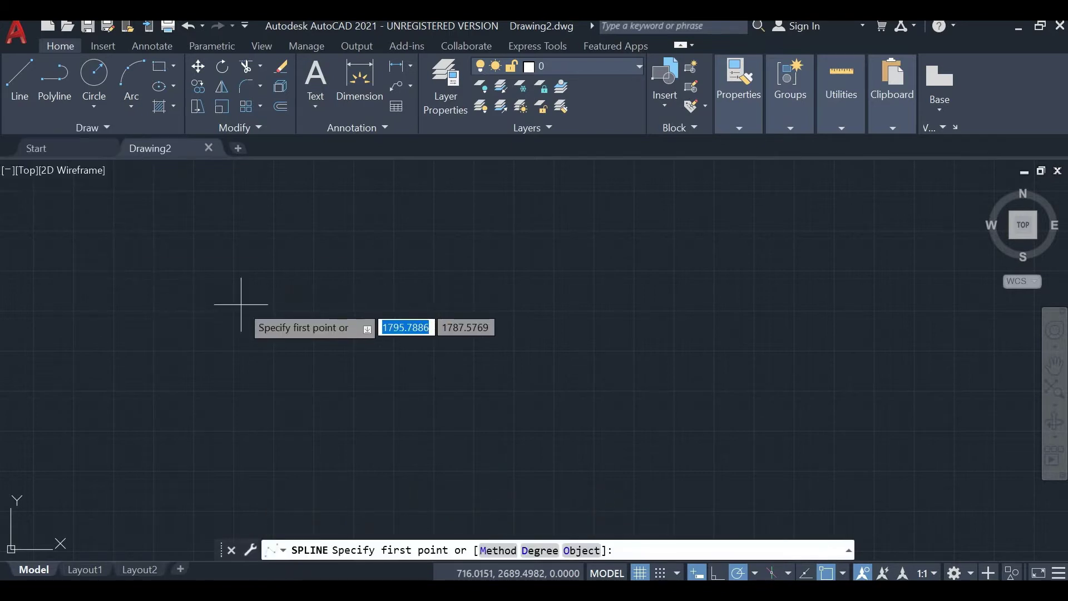
pyautogui.click(225, 290)
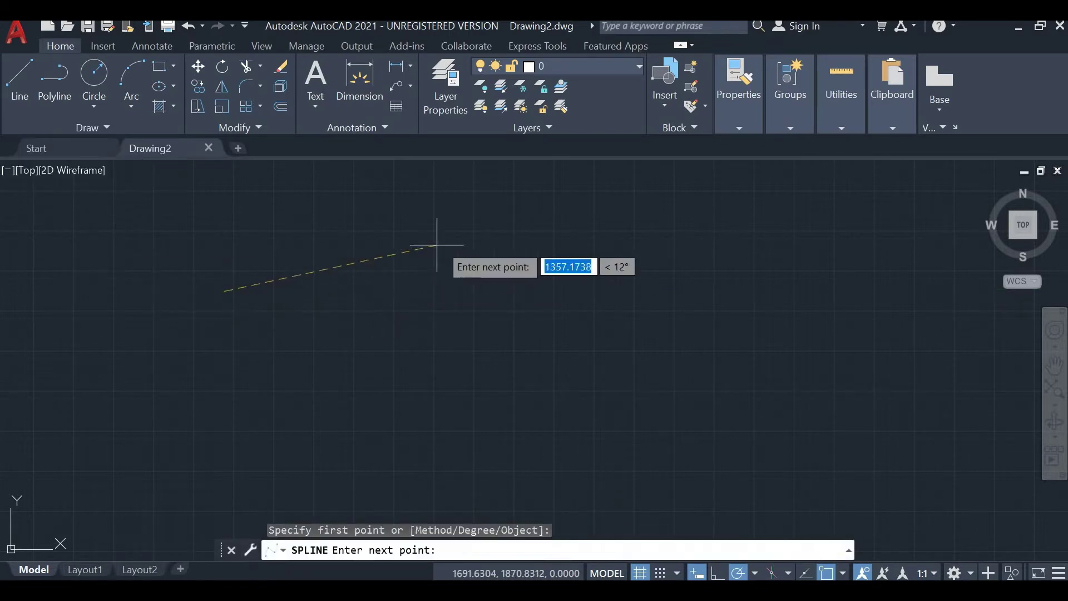
pyautogui.click(513, 230)
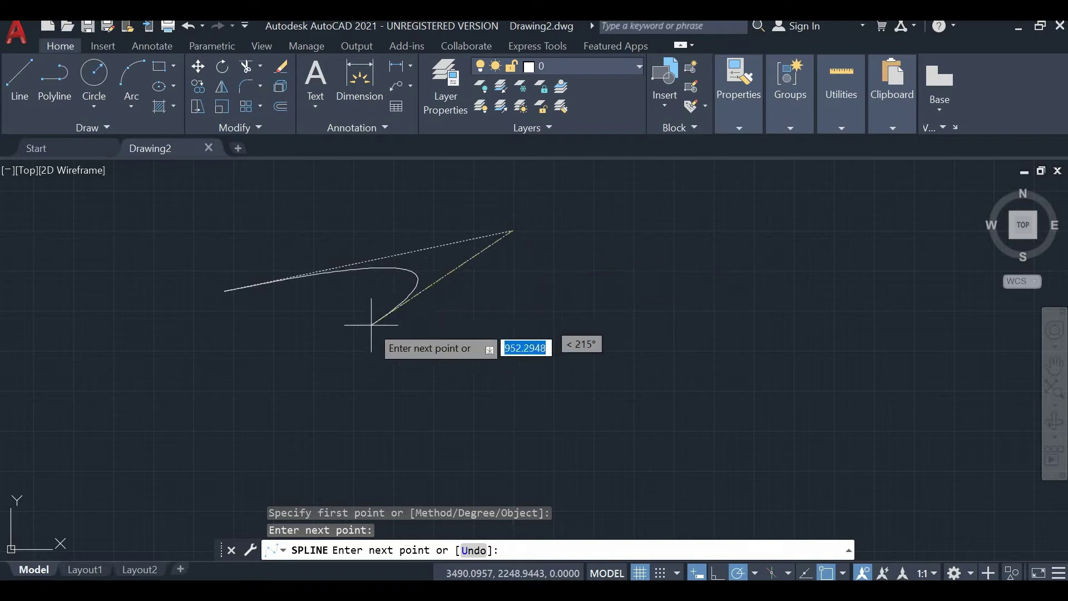
pyautogui.click(415, 342)
pyautogui.click(630, 318)
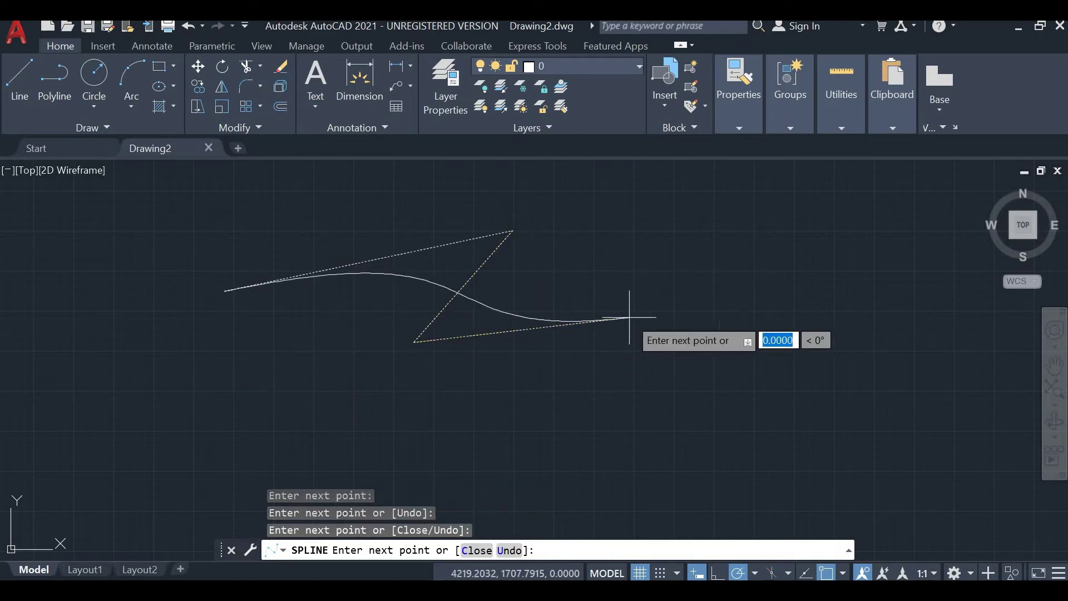
pyautogui.click(648, 401)
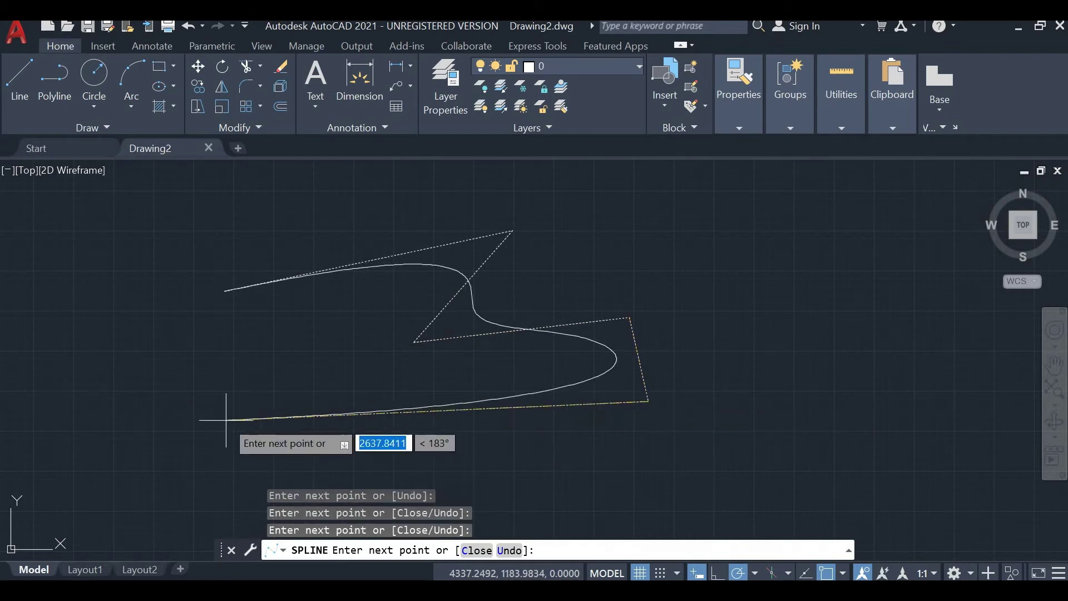
pyautogui.click(227, 420)
pyautogui.press('Escape')
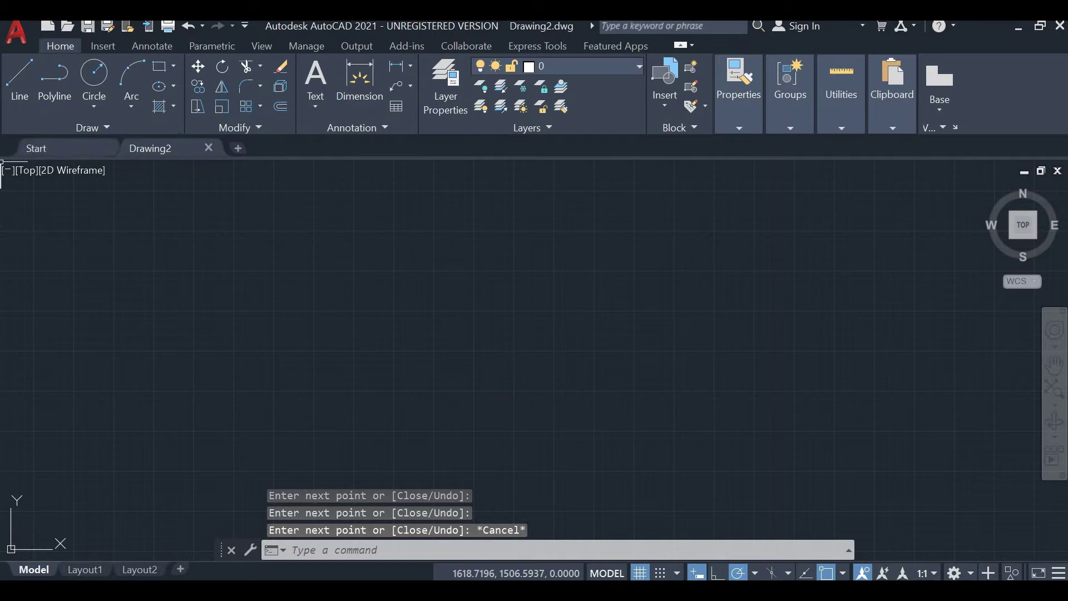
pyautogui.click(104, 286)
# Draw a second control-vertex spline with six control points beside the existing curve.
pyautogui.click(92, 129)
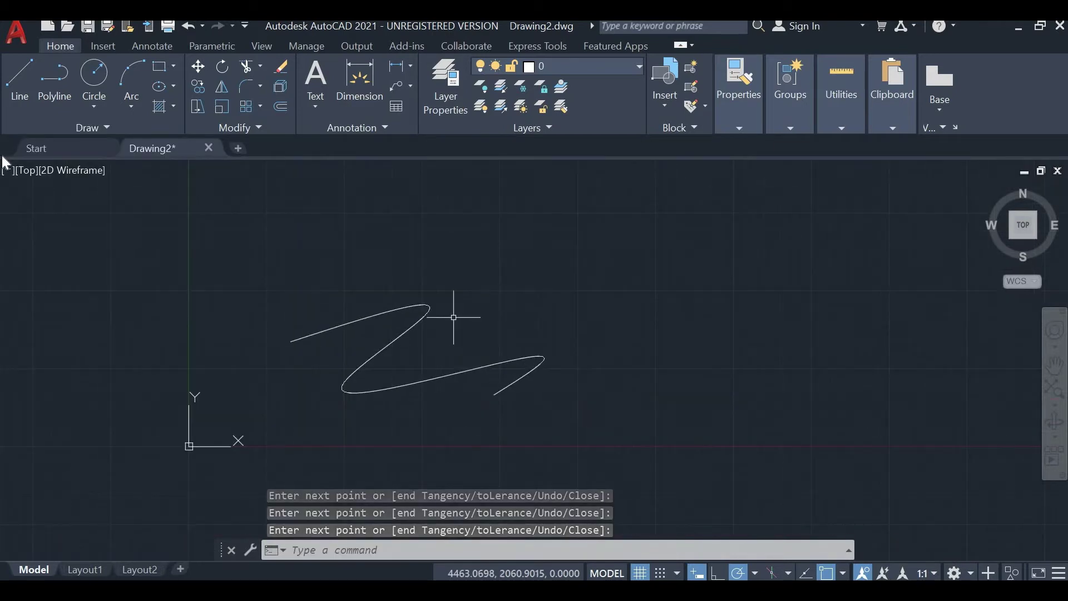
pyautogui.click(63, 128)
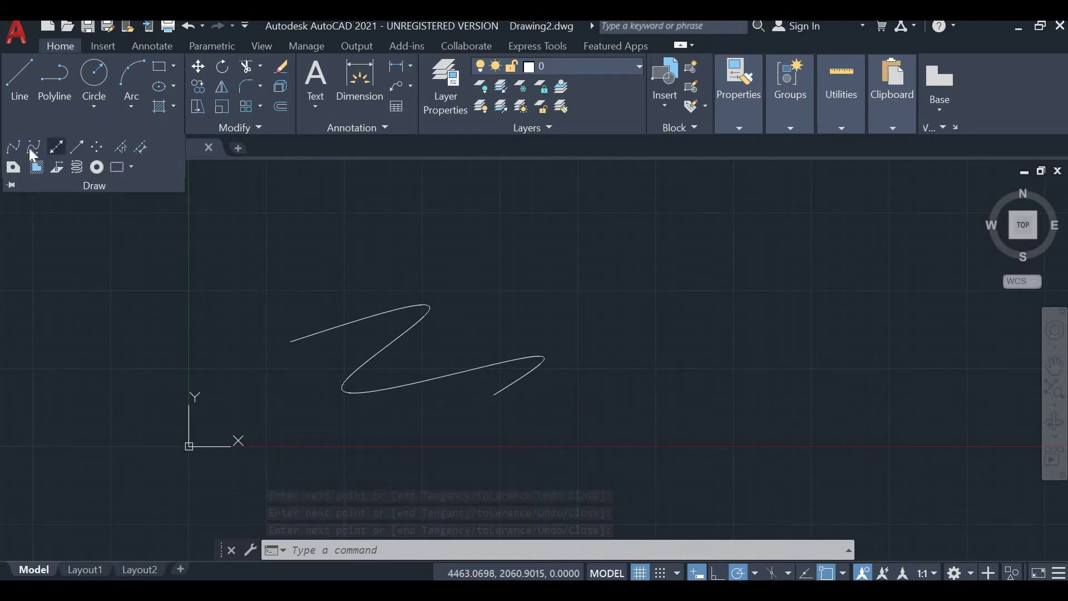
pyautogui.click(33, 148)
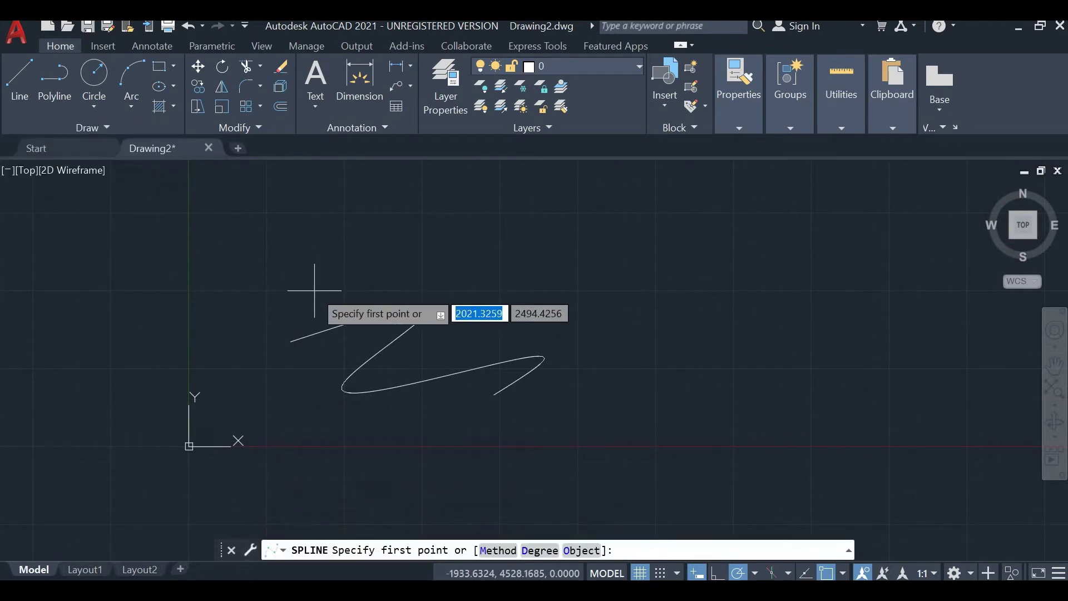
pyautogui.click(314, 290)
pyautogui.click(477, 234)
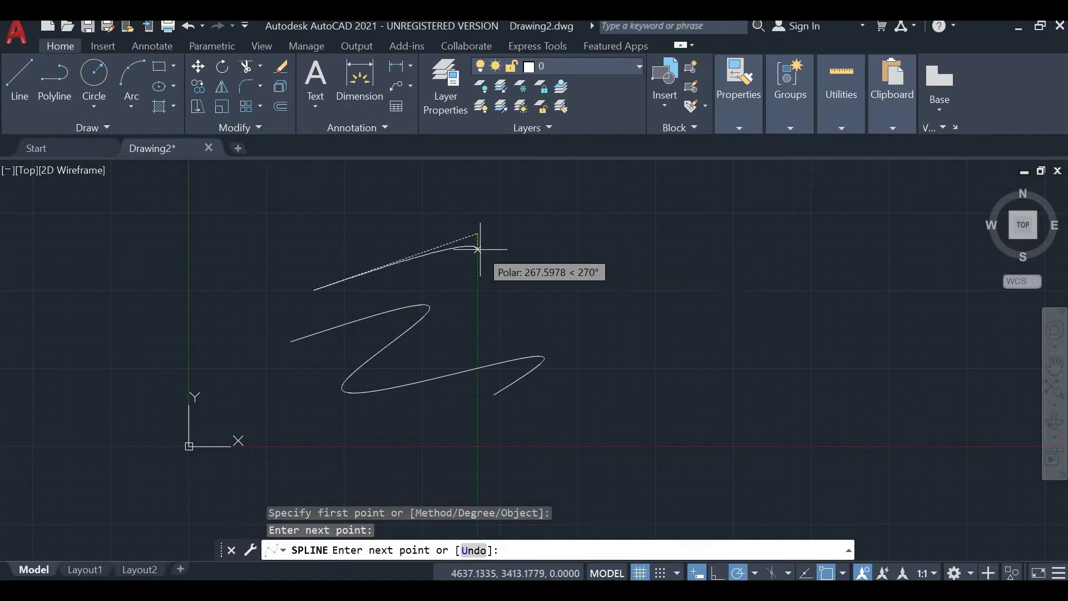
pyautogui.click(478, 258)
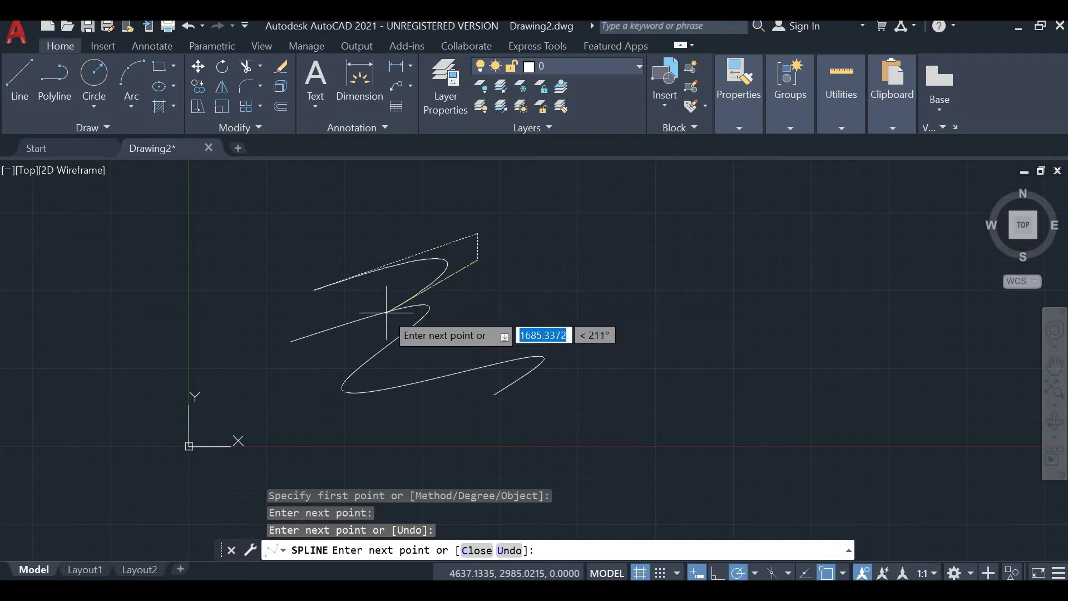
pyautogui.click(458, 315)
pyautogui.click(585, 272)
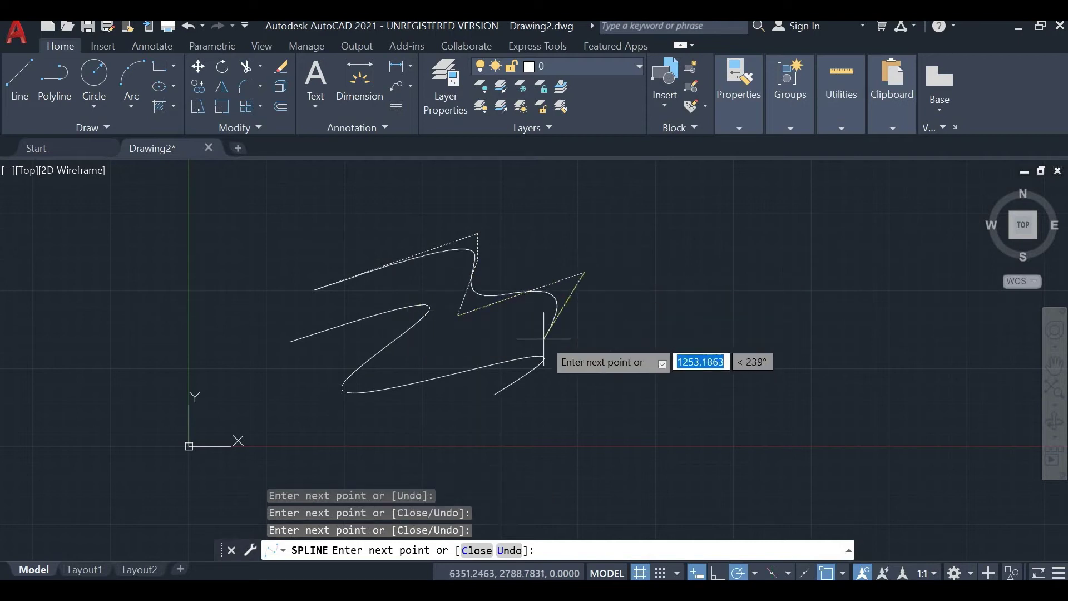
pyautogui.click(545, 338)
pyautogui.press('Return')
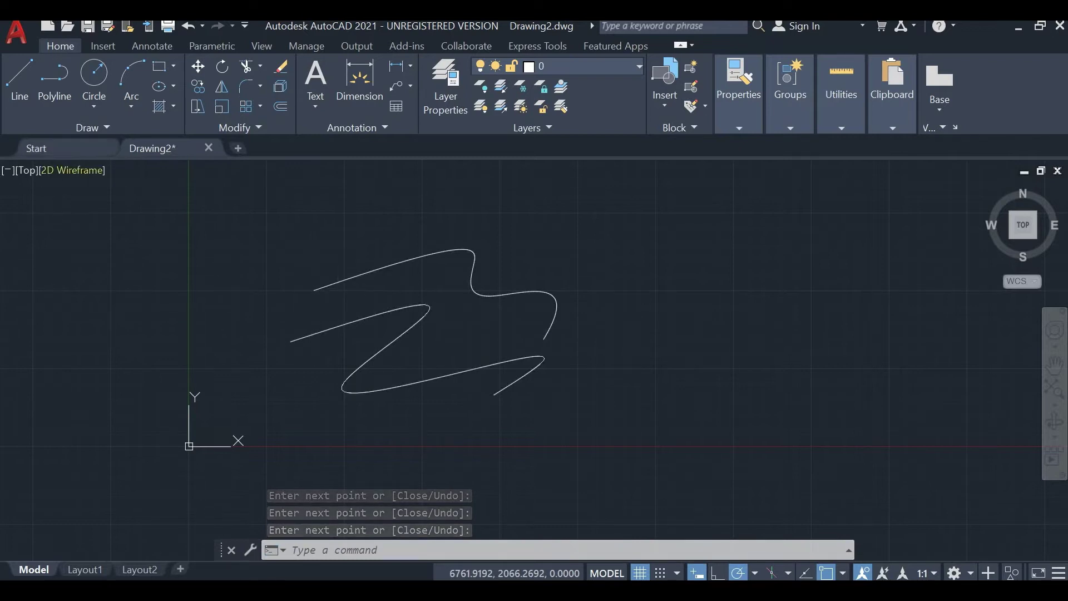
# Select all objects with Ctrl+A and delete both splines.
pyautogui.hotkey('ctrl', 'a')
pyautogui.press('Delete')
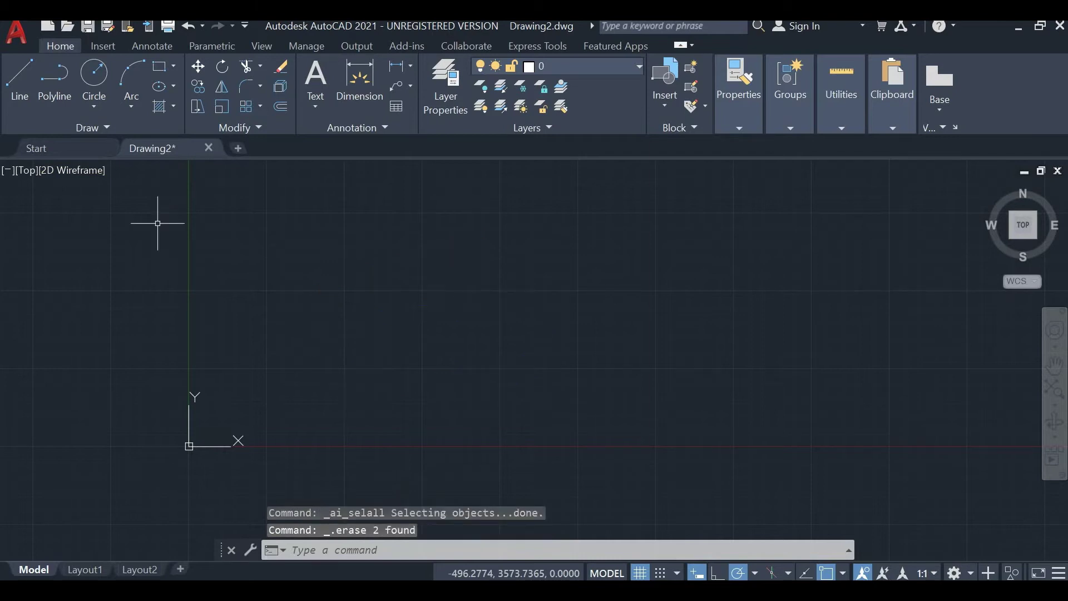
pyautogui.press('Delete')
# Place horizontal, vertical and slanted construction lines through one common point.
pyautogui.click(64, 127)
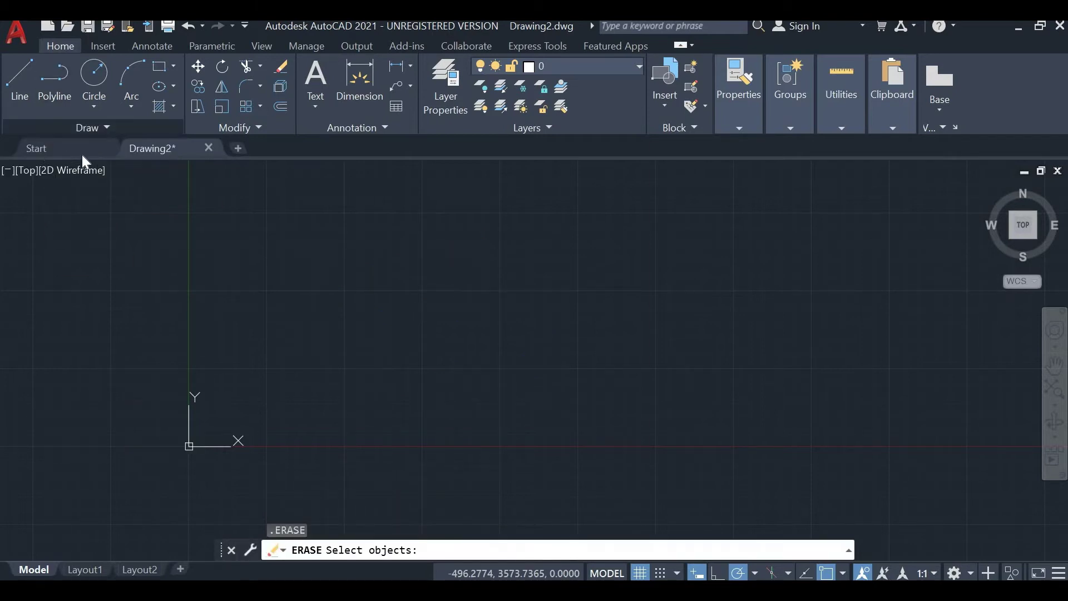
pyautogui.click(84, 126)
pyautogui.click(58, 148)
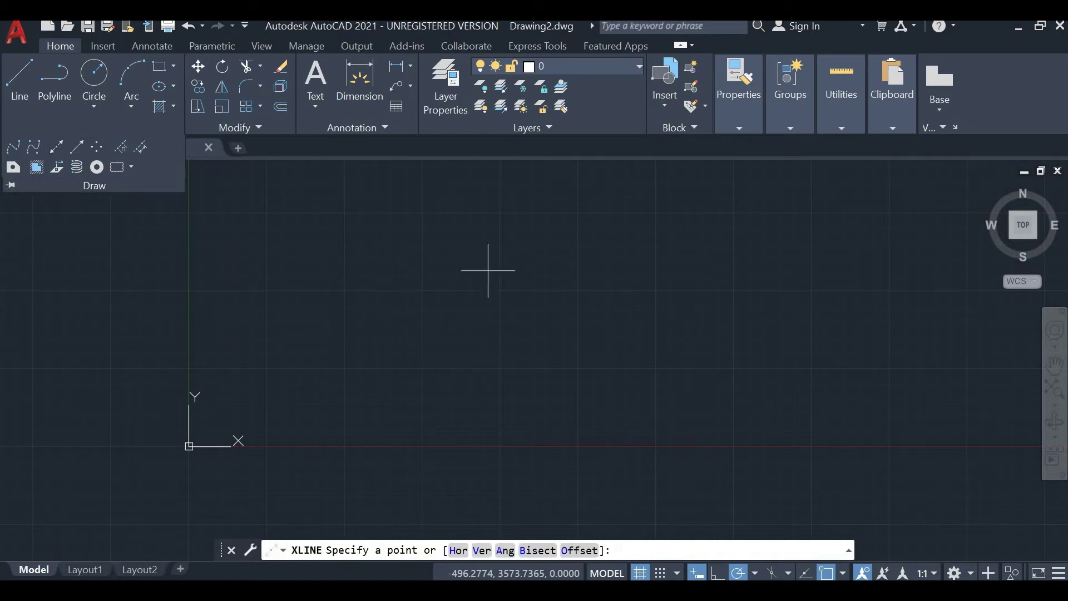
pyautogui.click(605, 298)
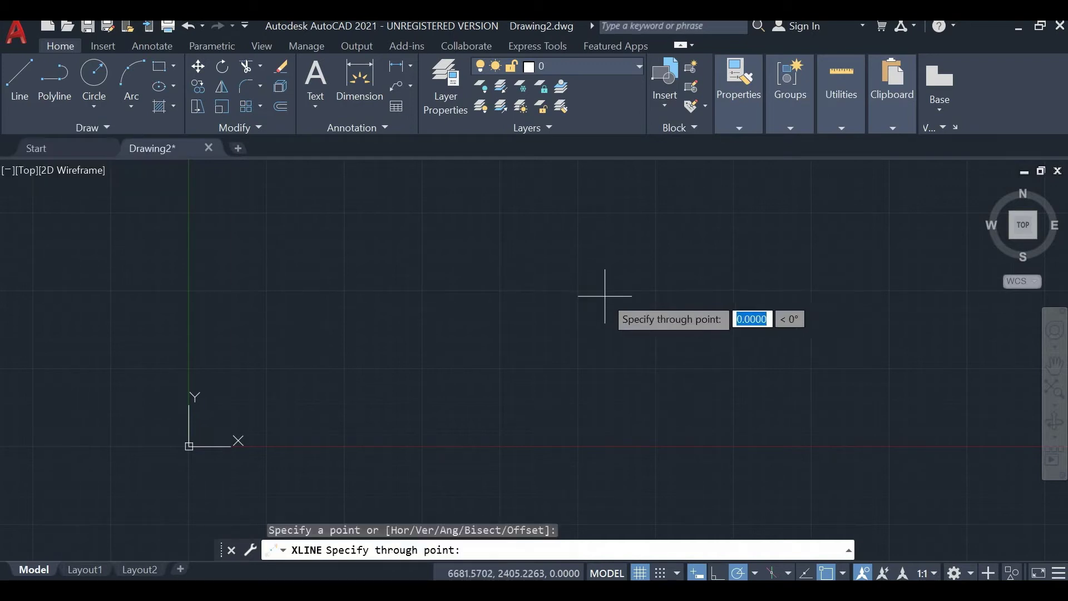
pyautogui.click(526, 295)
pyautogui.scroll(-2, 541, 312)
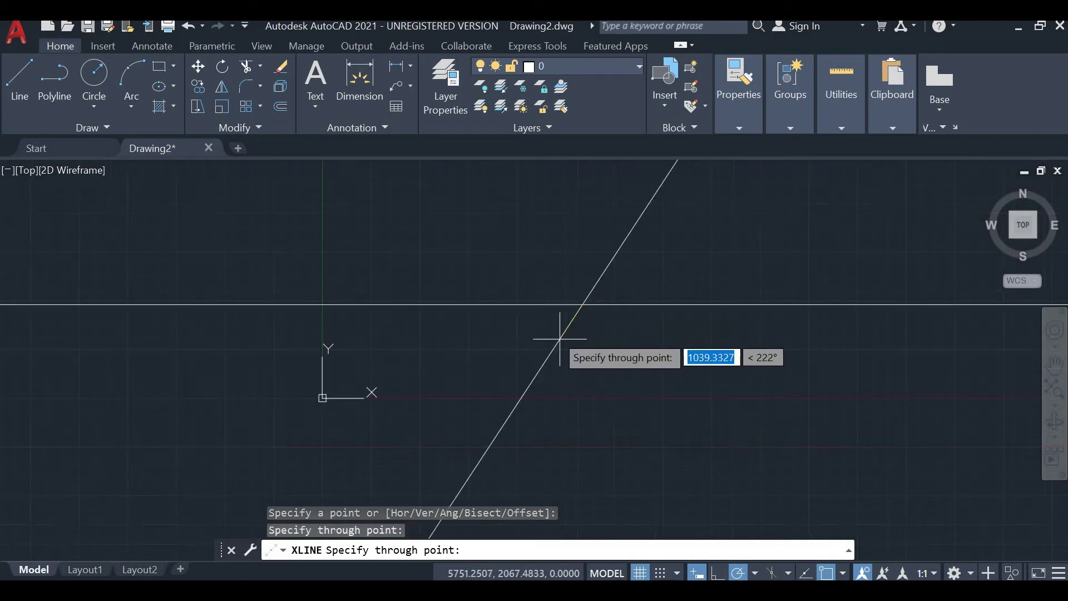
pyautogui.click(581, 360)
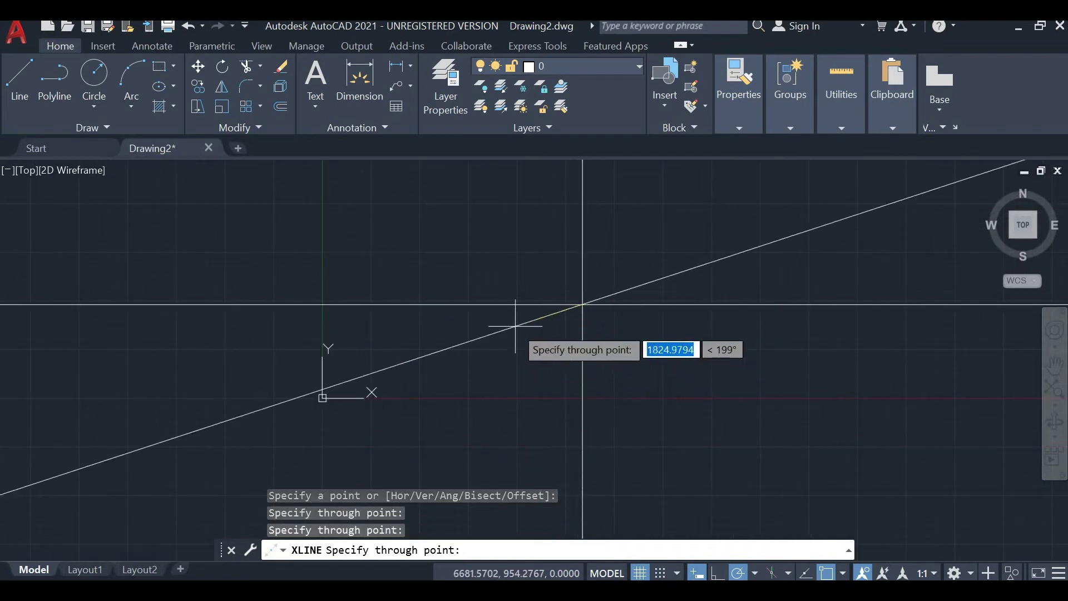
pyautogui.click(514, 327)
pyautogui.press('Escape')
pyautogui.scroll(-2, 515, 334)
pyautogui.scroll(-2, 515, 334)
pyautogui.scroll(-2, 515, 334)
pyautogui.scroll(-2, 516, 334)
pyautogui.scroll(-2, 529, 368)
pyautogui.scroll(-2, 529, 365)
pyautogui.scroll(-2, 531, 359)
pyautogui.scroll(-2, 534, 353)
pyautogui.scroll(-2, 533, 353)
pyautogui.scroll(-2, 532, 353)
pyautogui.scroll(-2, 532, 351)
pyautogui.scroll(-2, 530, 351)
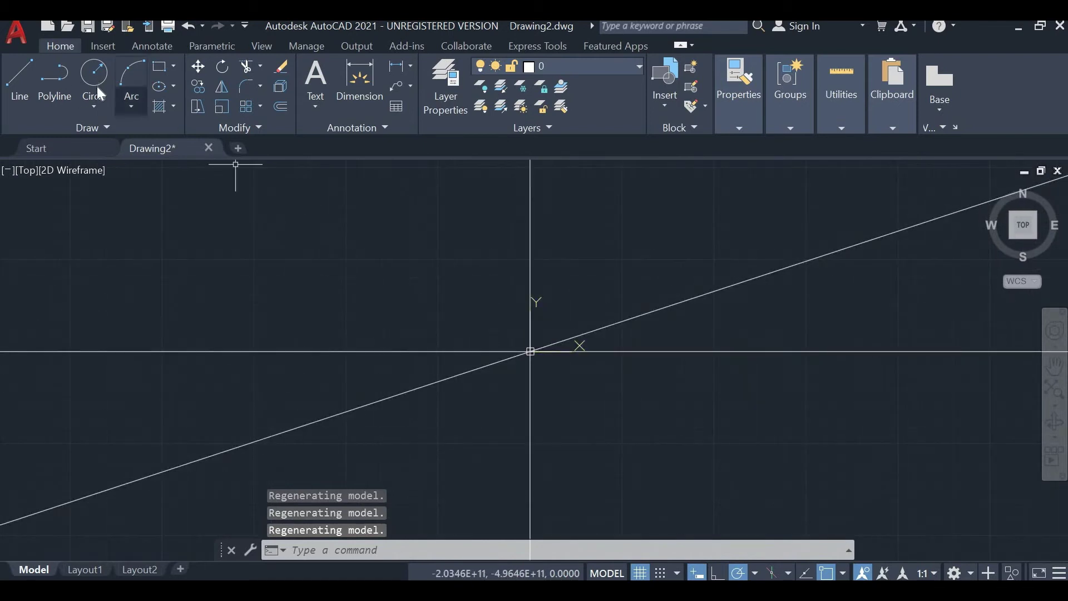
# Draw a circle centred on the origin where the construction lines cross.
pyautogui.scroll(-3, 236, 164)
pyautogui.scroll(-2, 236, 164)
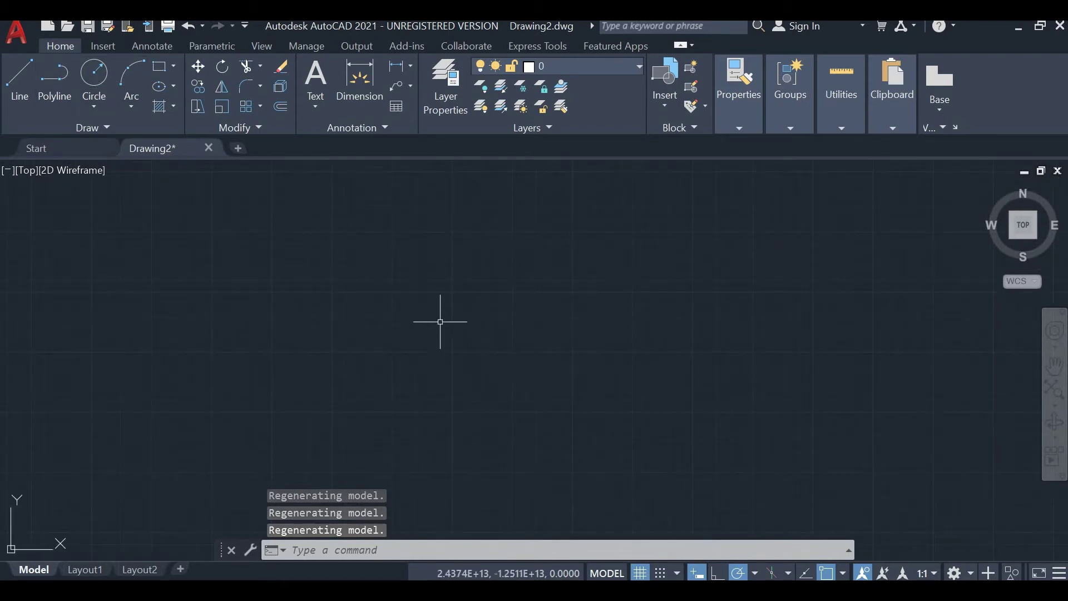
pyautogui.scroll(5, 298, 346)
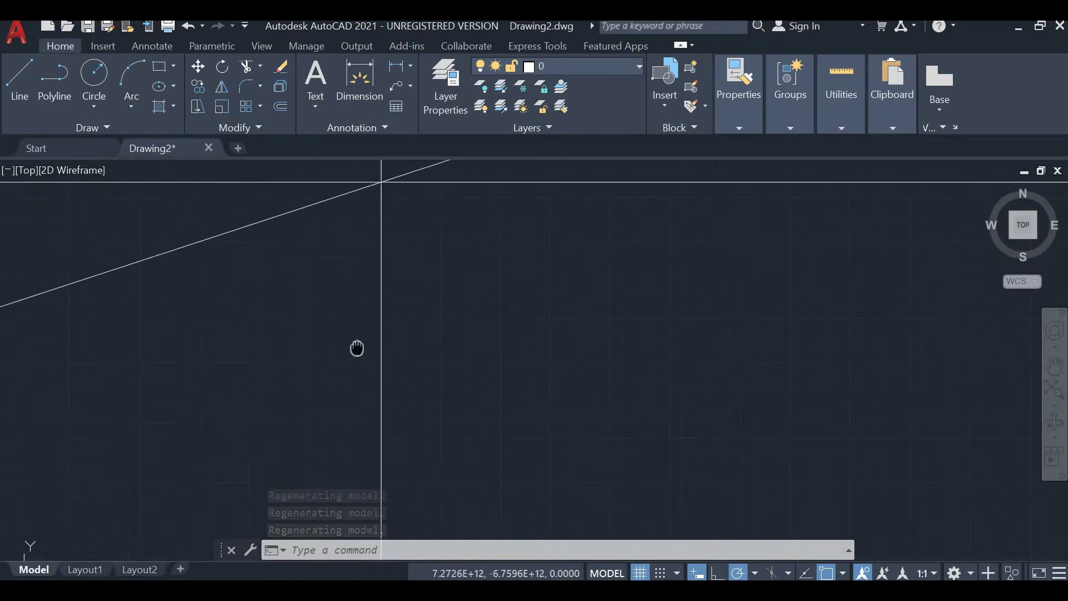
pyautogui.click(94, 72)
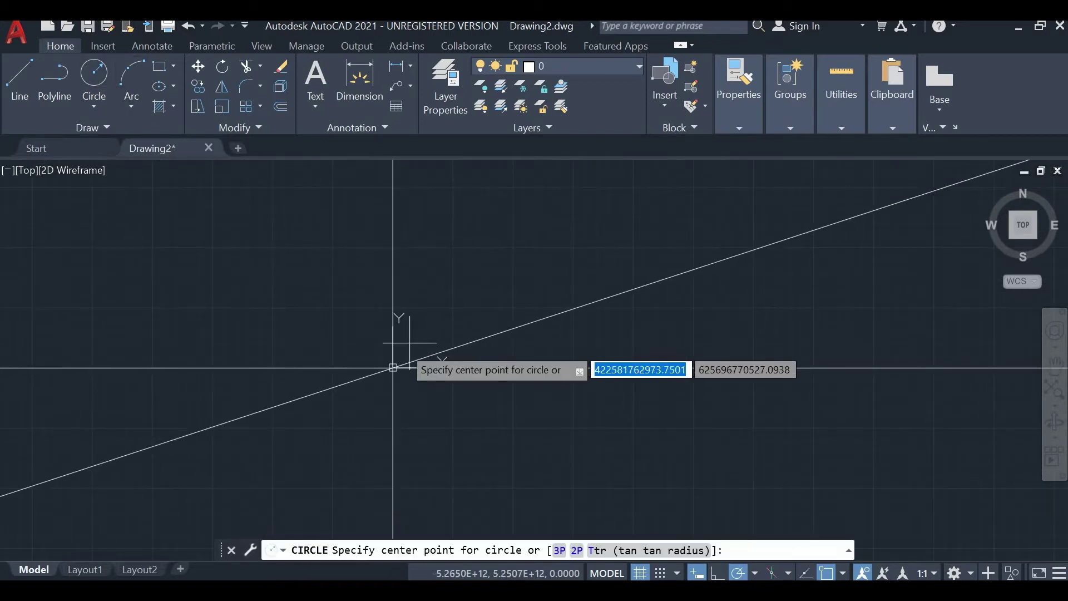
pyautogui.click(392, 367)
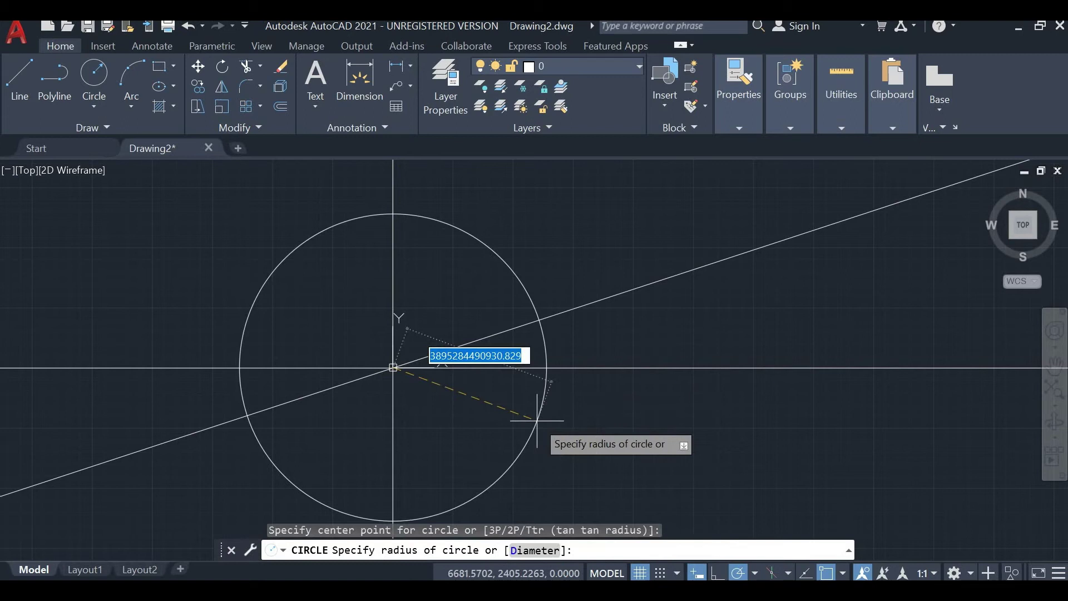
pyautogui.click(538, 420)
# Window-zoom in on the circle at the origin to inspect it.
pyautogui.scroll(-2, 563, 425)
pyautogui.scroll(-3, 563, 425)
pyautogui.scroll(-1, 564, 424)
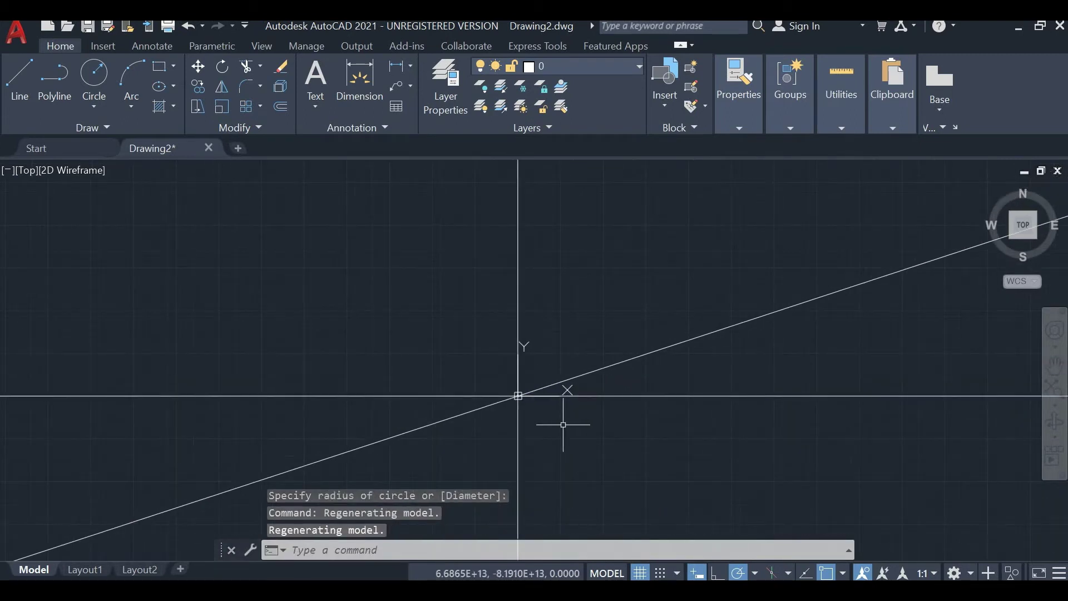
pyautogui.scroll(-2, 613, 404)
pyautogui.scroll(-2, 657, 395)
pyautogui.scroll(-2, 746, 409)
pyautogui.scroll(-2, 437, 298)
pyautogui.scroll(-1, 440, 308)
pyautogui.scroll(-2, 453, 317)
pyautogui.scroll(-2, 470, 343)
pyautogui.scroll(-2, 484, 359)
pyautogui.click(449, 305)
pyautogui.click(563, 404)
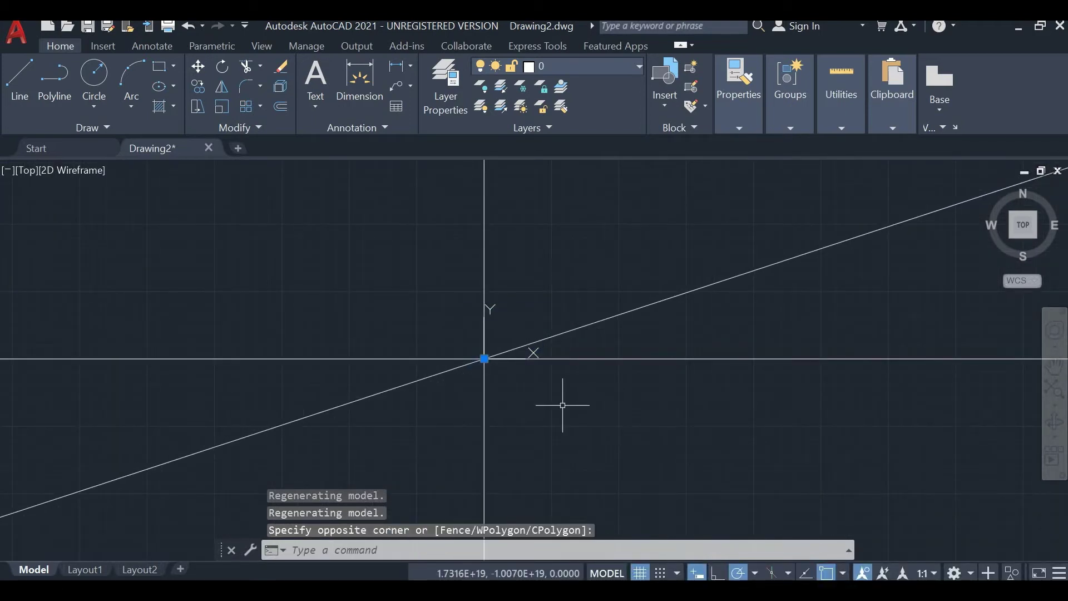
pyautogui.write('z')
pyautogui.press('Return')
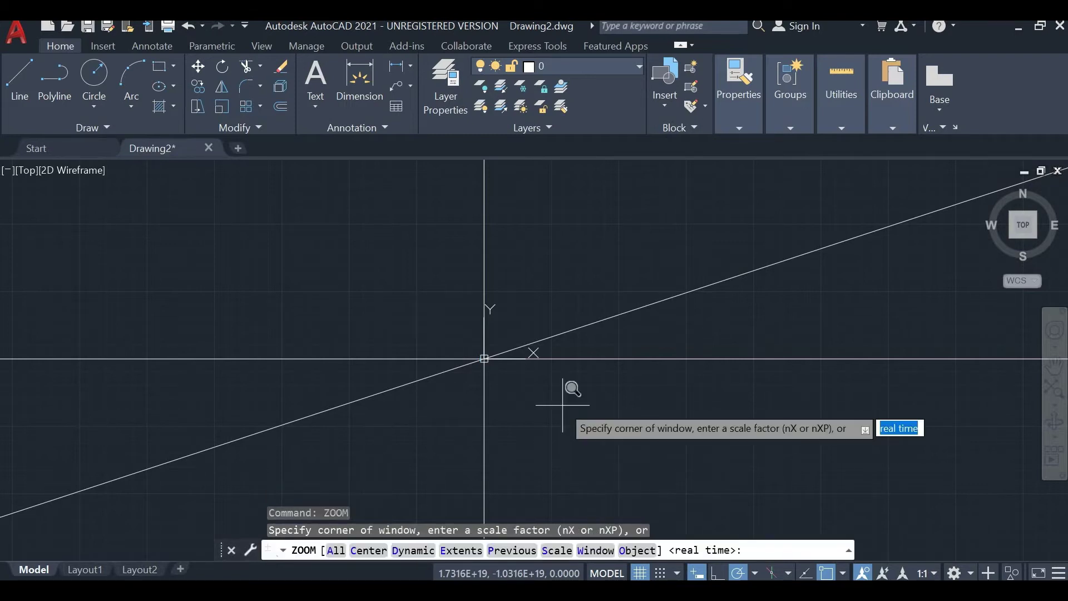
pyautogui.click(464, 332)
pyautogui.click(539, 410)
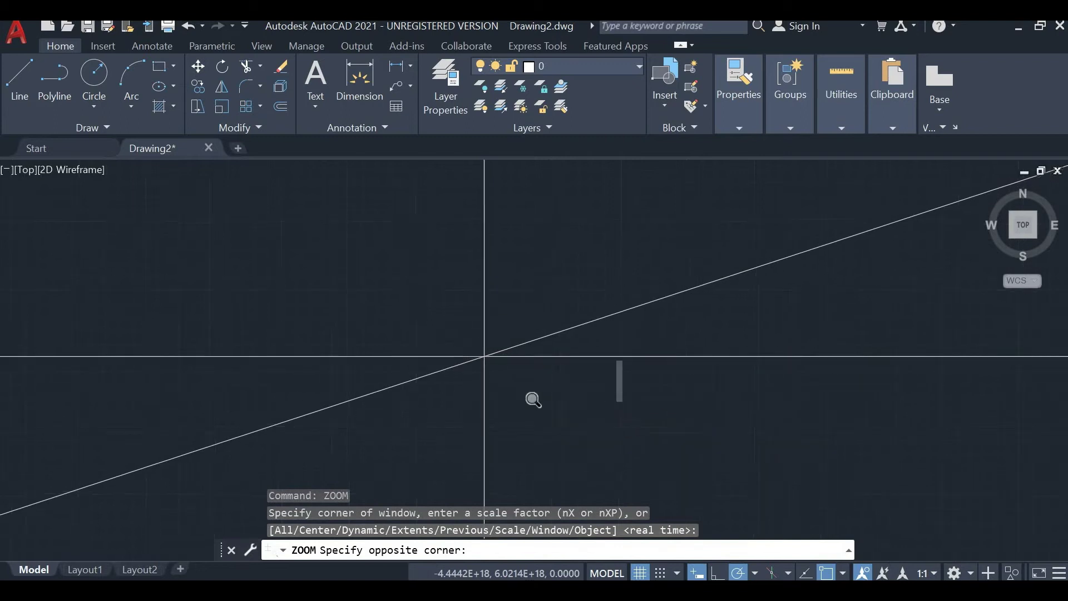
pyautogui.click(464, 271)
pyautogui.click(545, 321)
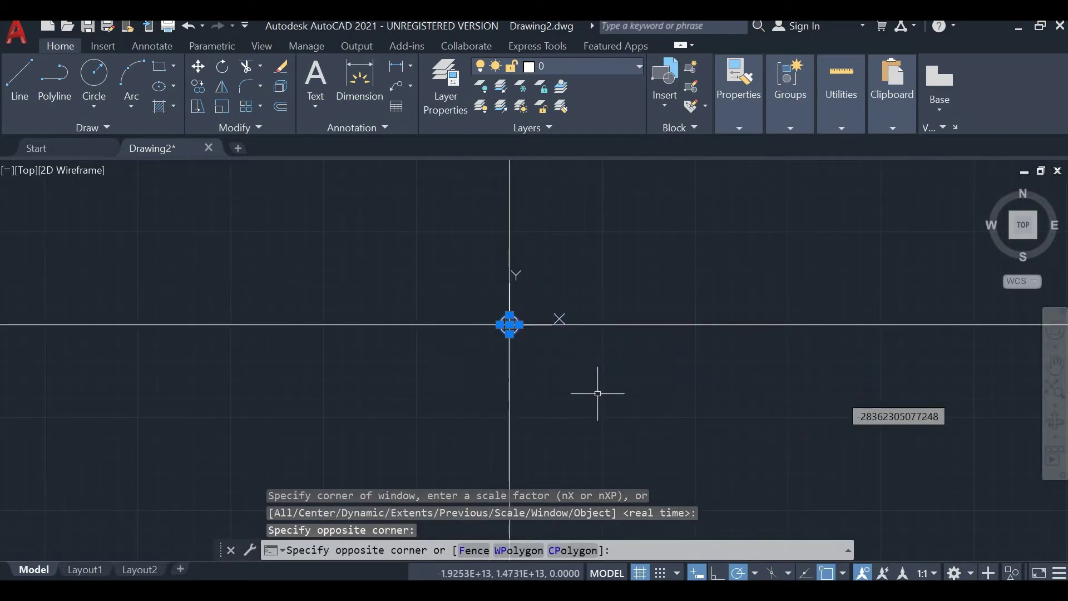
pyautogui.press('Escape')
pyautogui.write('z')
pyautogui.press('Return')
pyautogui.click(435, 288)
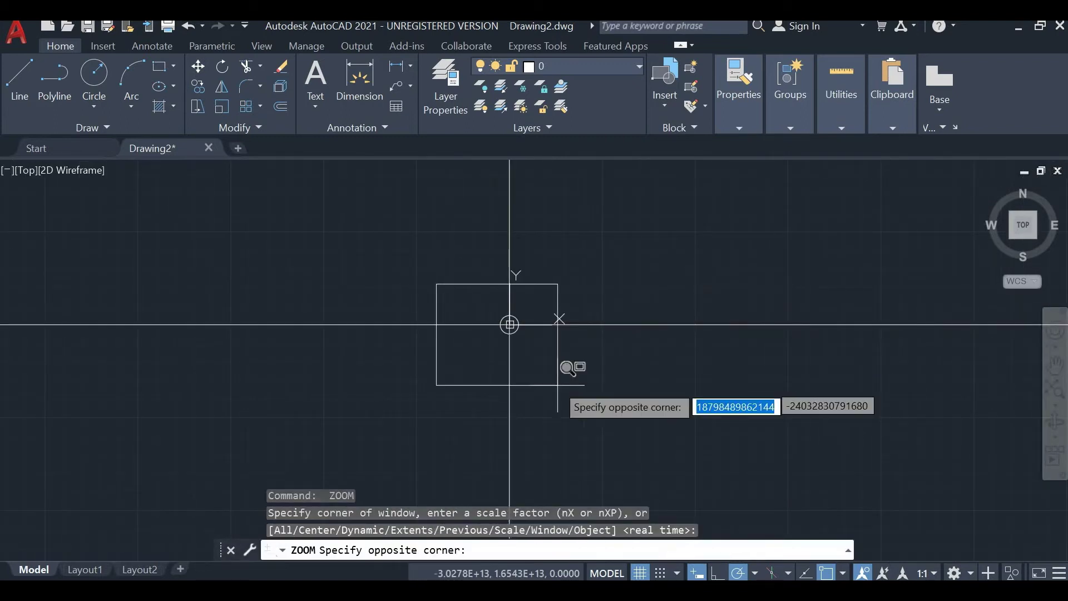
pyautogui.click(575, 404)
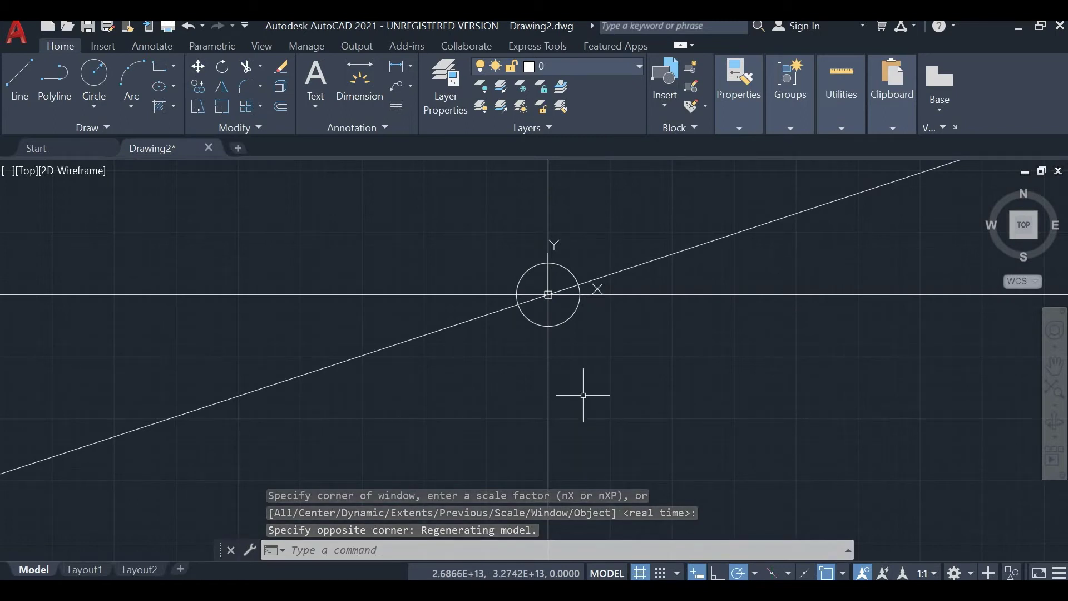
# Select everything and erase the construction lines and circle.
pyautogui.hotkey('ctrl', 'a')
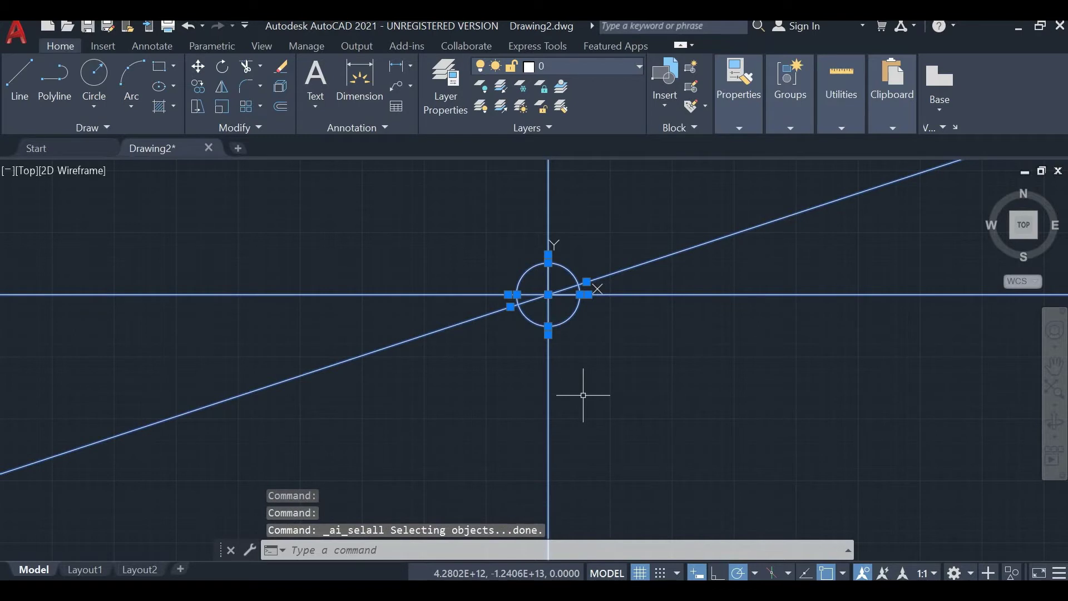
pyautogui.press('Delete')
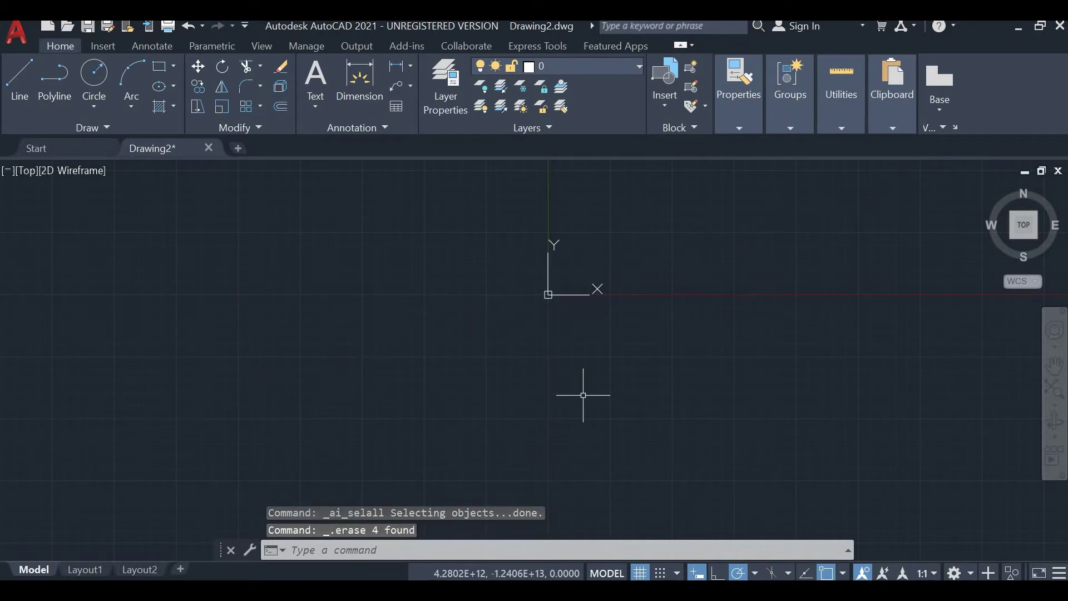
pyautogui.press('Return')
pyautogui.press('Escape')
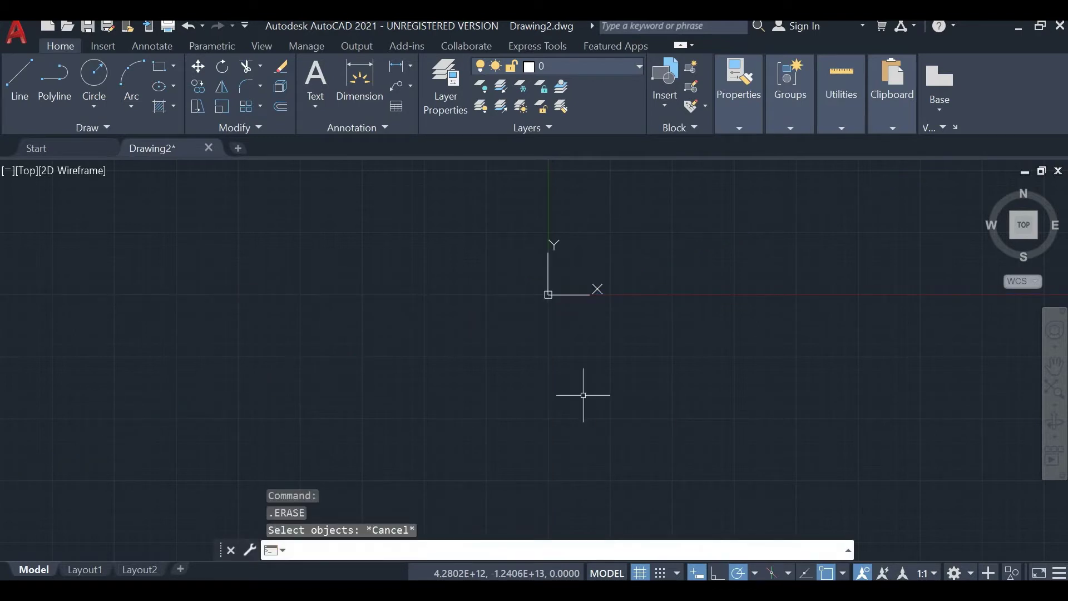
pyautogui.click(90, 134)
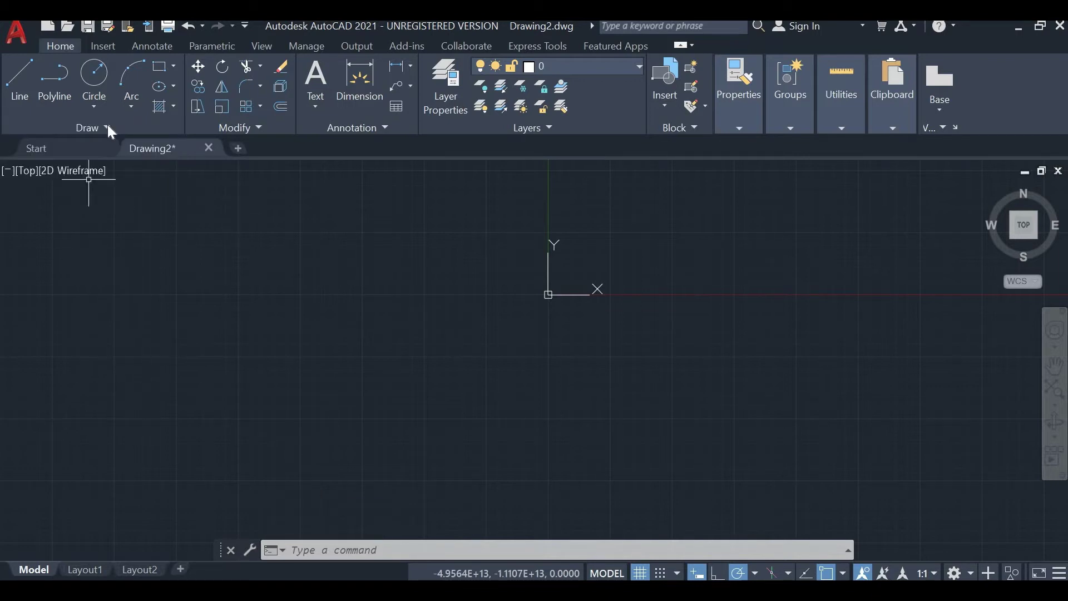
pyautogui.click(109, 131)
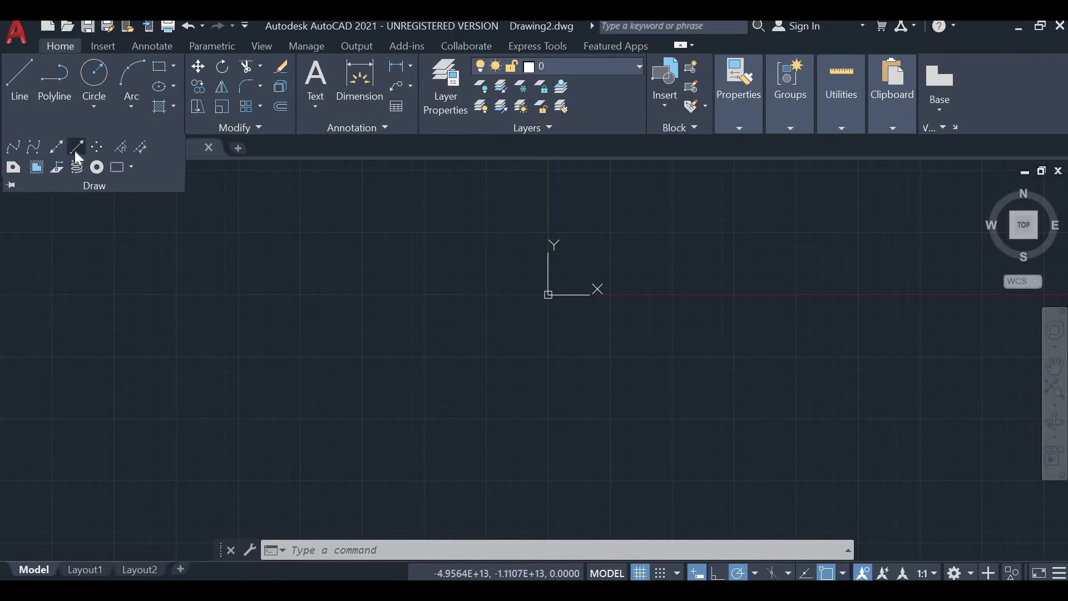
pyautogui.click(77, 148)
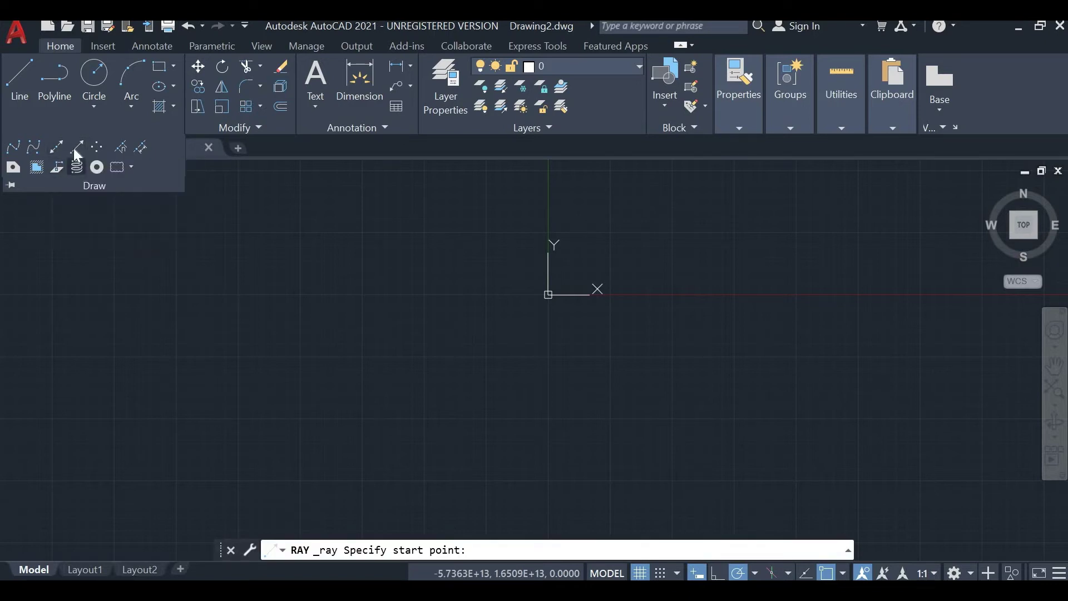
pyautogui.click(74, 148)
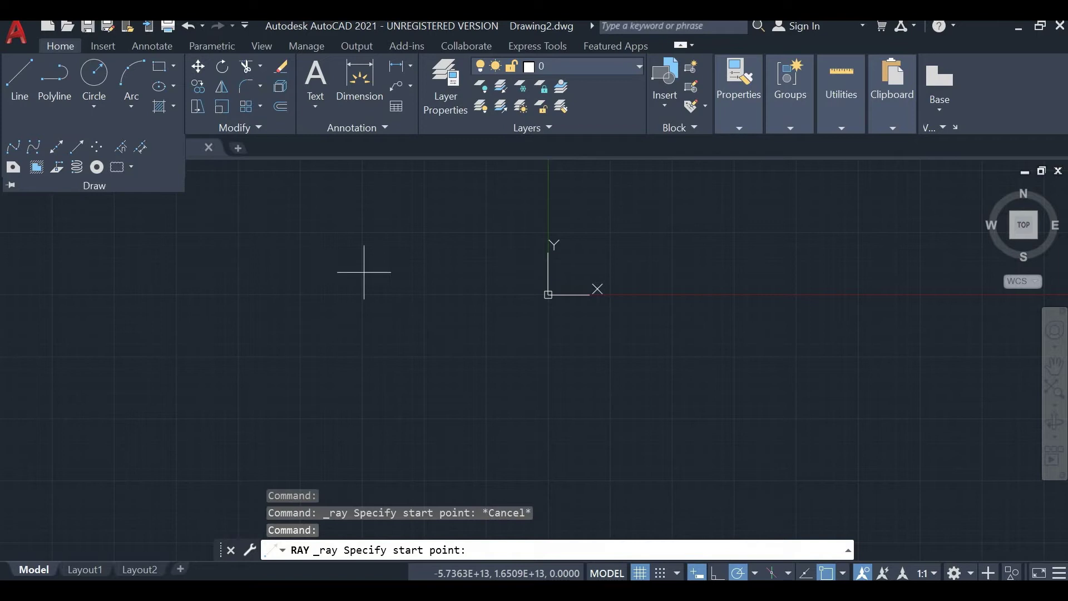
pyautogui.click(548, 295)
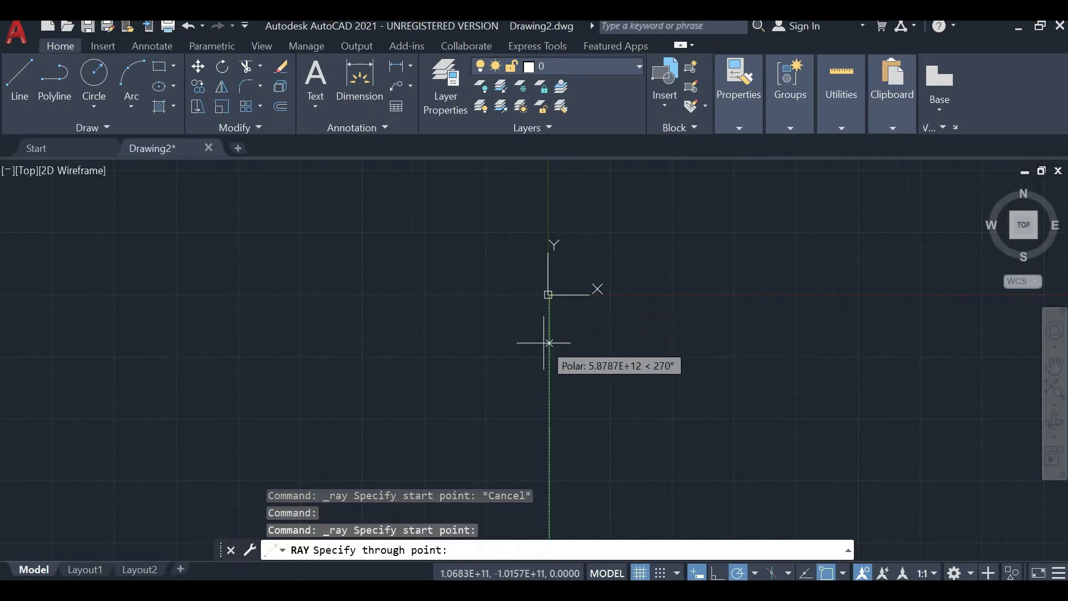
pyautogui.click(549, 342)
pyautogui.click(640, 305)
pyautogui.click(617, 228)
pyautogui.click(445, 258)
pyautogui.click(460, 352)
pyautogui.click(583, 362)
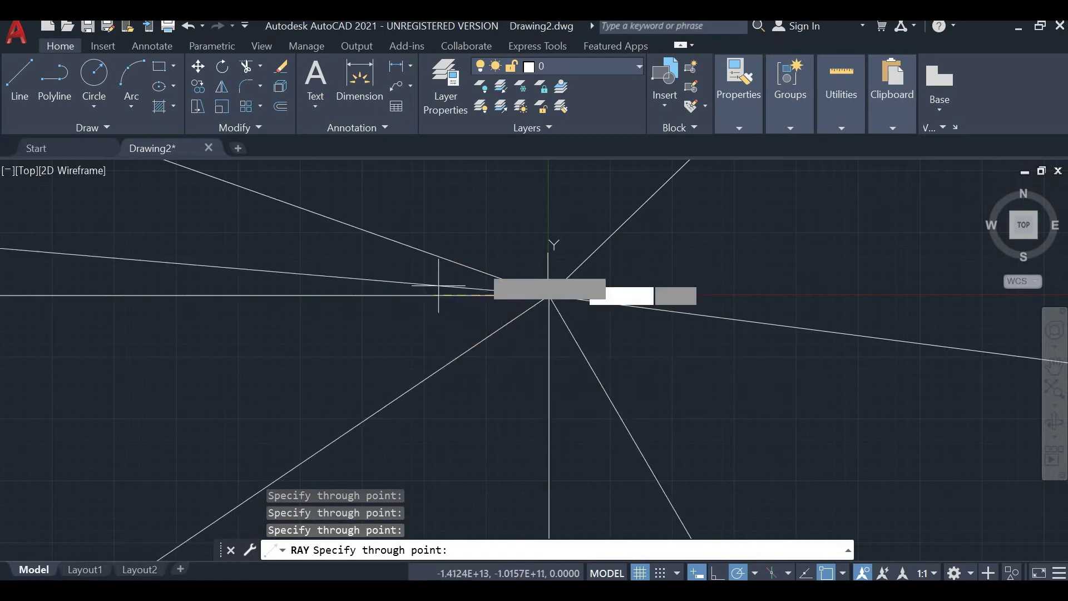
pyautogui.click(501, 242)
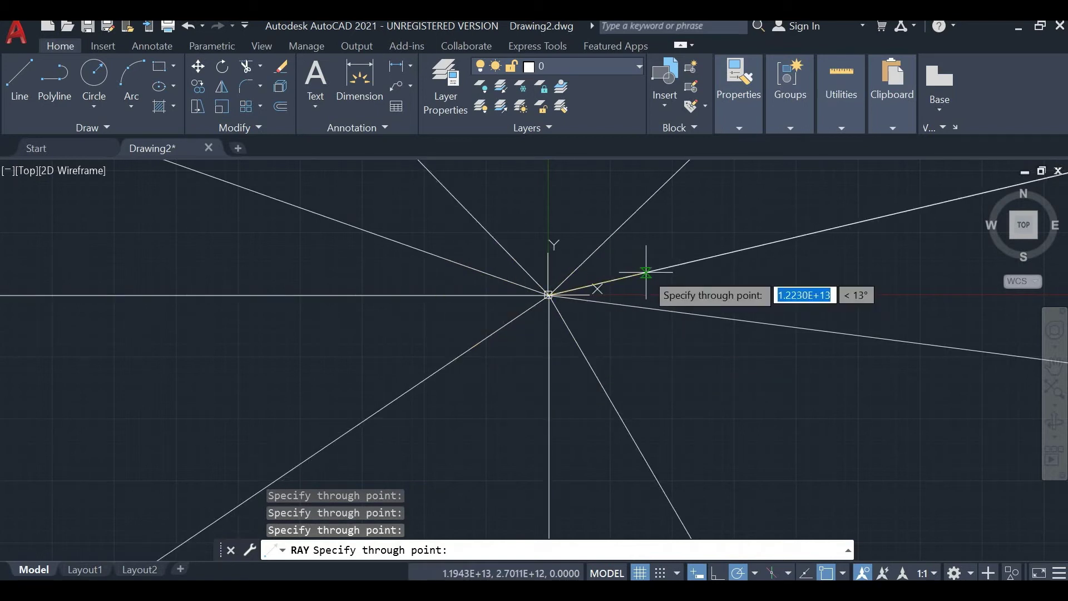
pyautogui.click(646, 273)
pyautogui.scroll(-2, 625, 291)
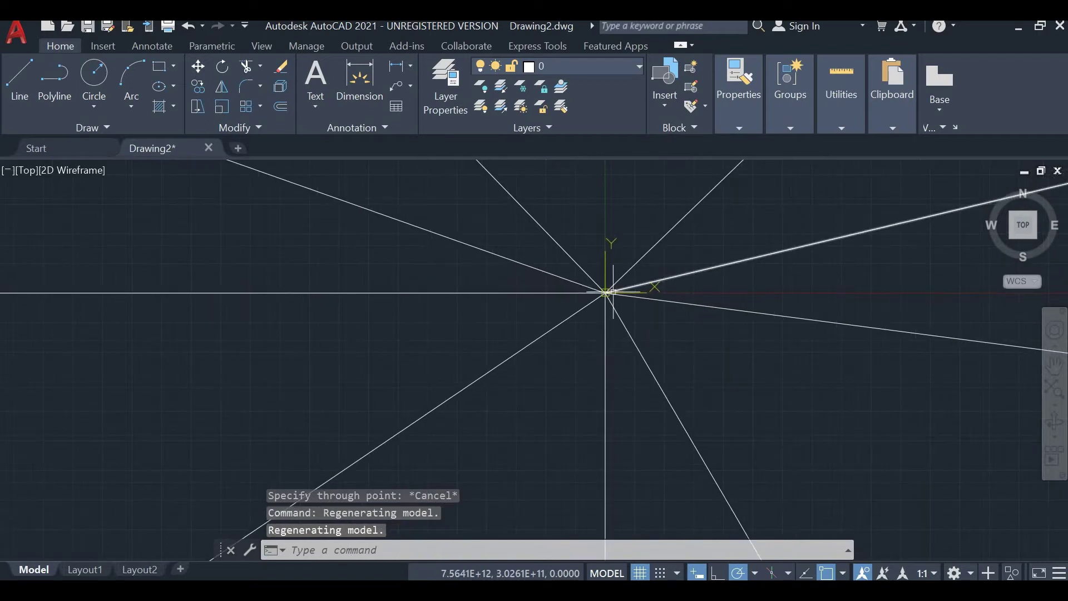
pyautogui.scroll(-1, 618, 295)
pyautogui.scroll(-1, 612, 306)
pyautogui.scroll(-1, 601, 321)
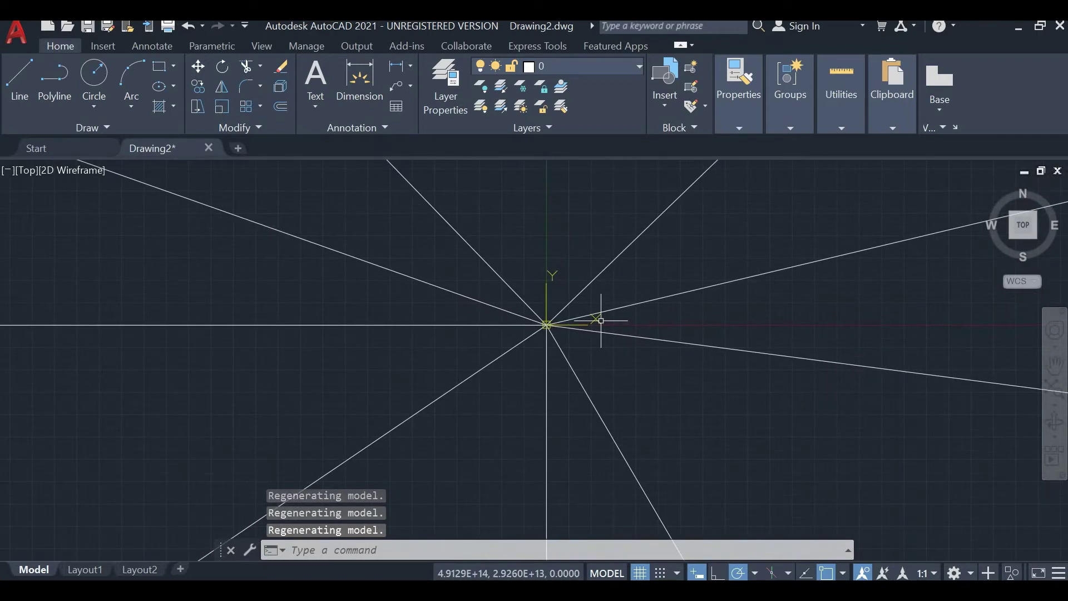
pyautogui.scroll(-1, 585, 300)
pyautogui.scroll(-2, 562, 279)
pyautogui.scroll(-1, 542, 256)
pyautogui.moveTo(337, 369)
pyautogui.mouseDown(button='middle')
pyautogui.moveTo(315, 389)
pyautogui.moveTo(470, 214)
pyautogui.mouseUp(button='middle')
pyautogui.hotkey('ctrl', 'a')
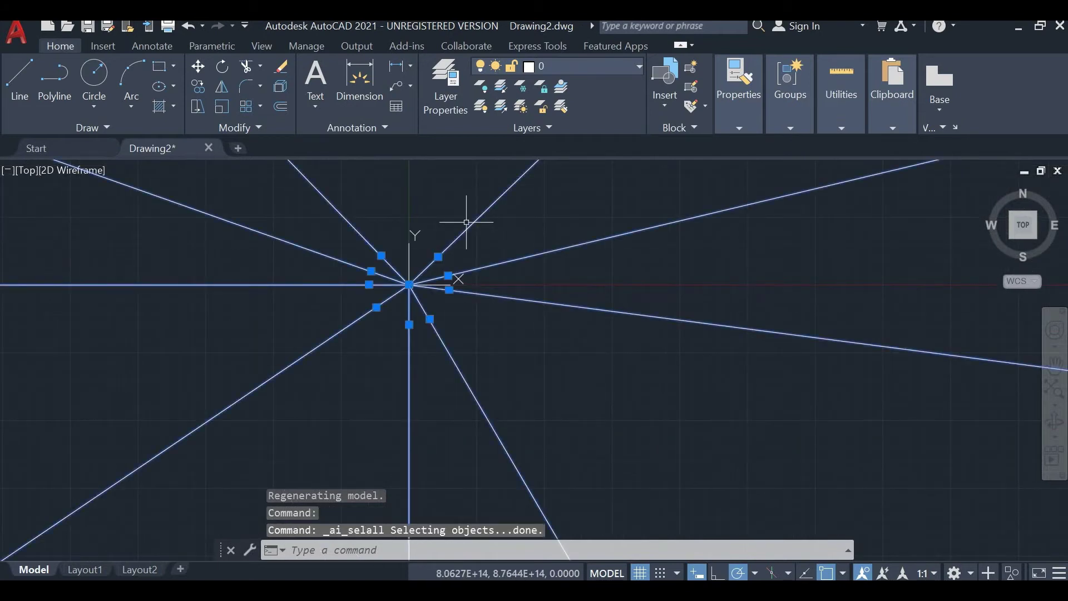
pyautogui.press('Delete')
pyautogui.press('Return')
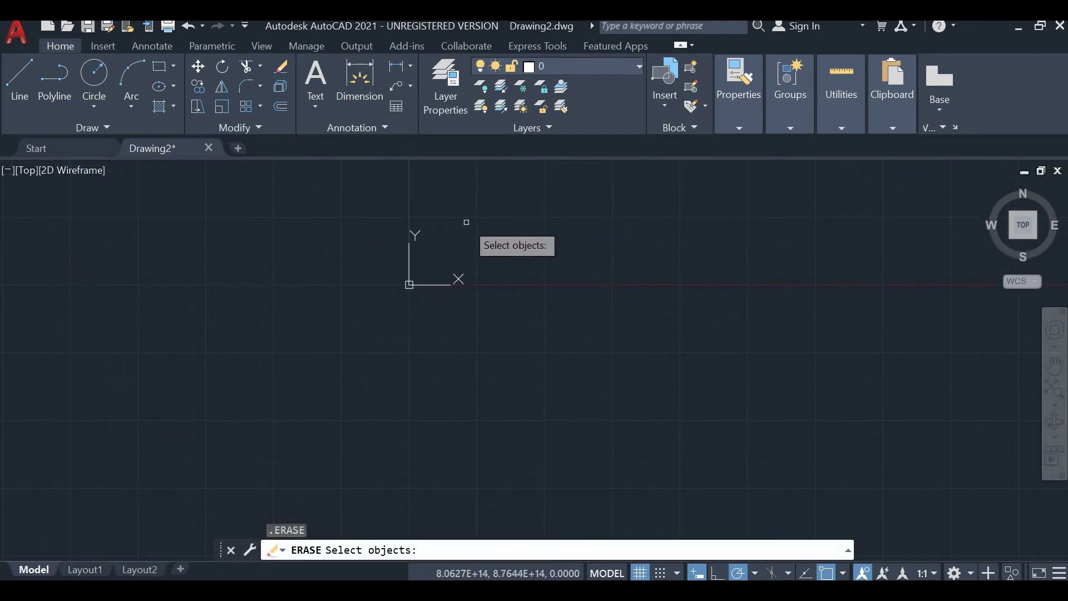
pyautogui.press('Escape')
pyautogui.press('Escape')
pyautogui.press('Escape')
# Draw a long horizontal line below the origin by entering its length.
pyautogui.click(89, 126)
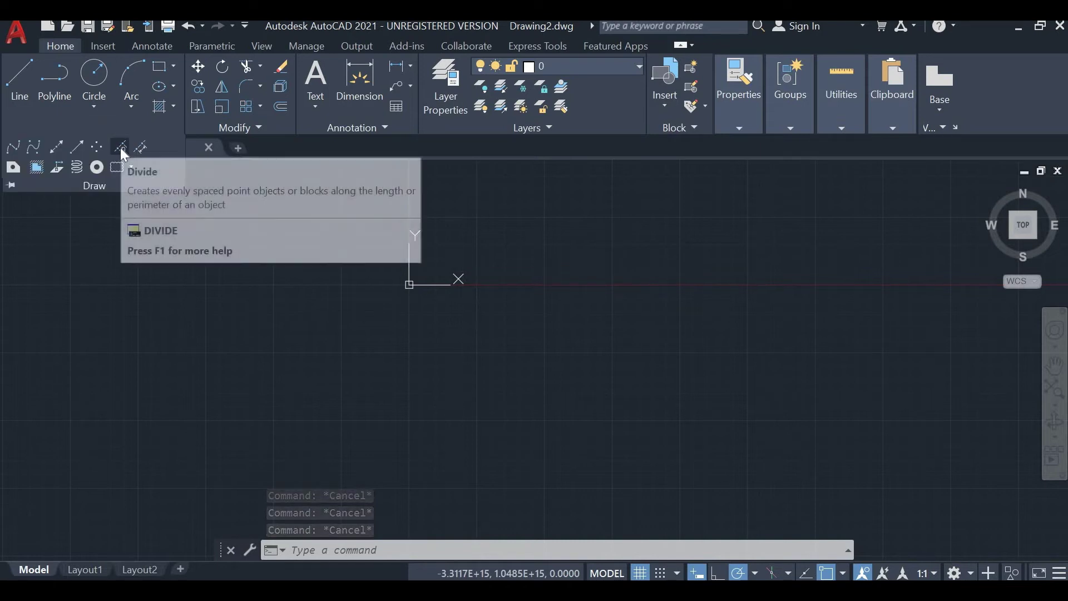
pyautogui.click(120, 148)
pyautogui.click(19, 84)
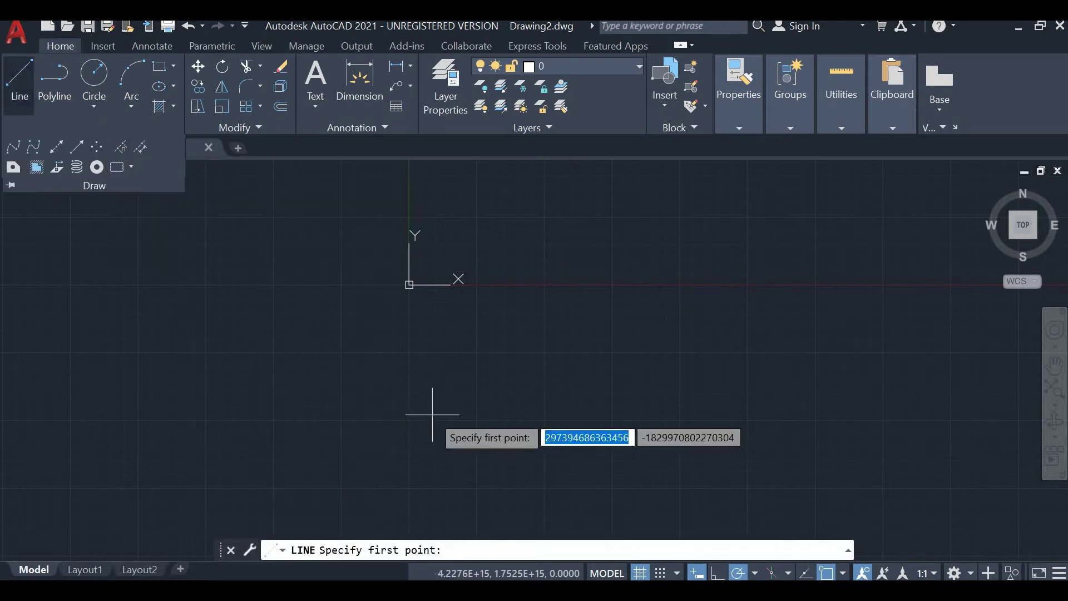
pyautogui.click(334, 293)
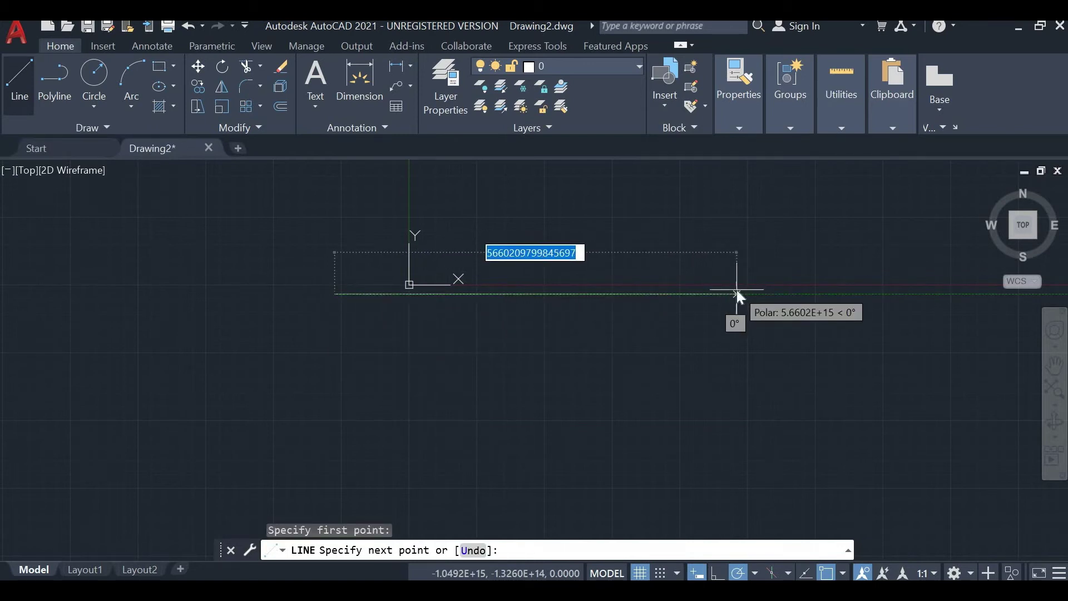
pyautogui.write('500')
pyautogui.press('Return')
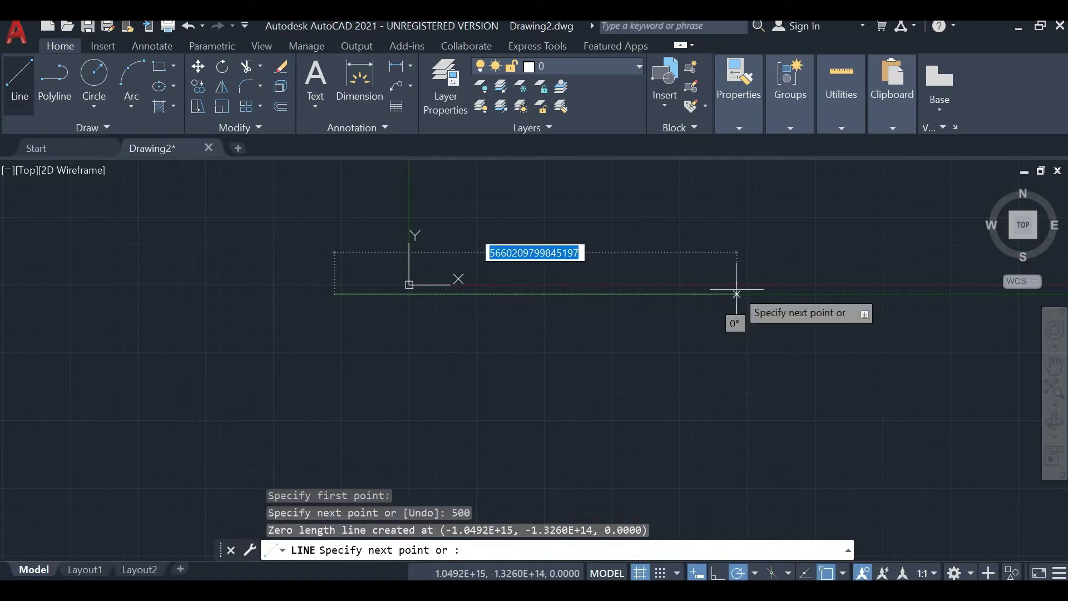
pyautogui.press('Escape')
pyautogui.press('Escape')
pyautogui.press('Escape')
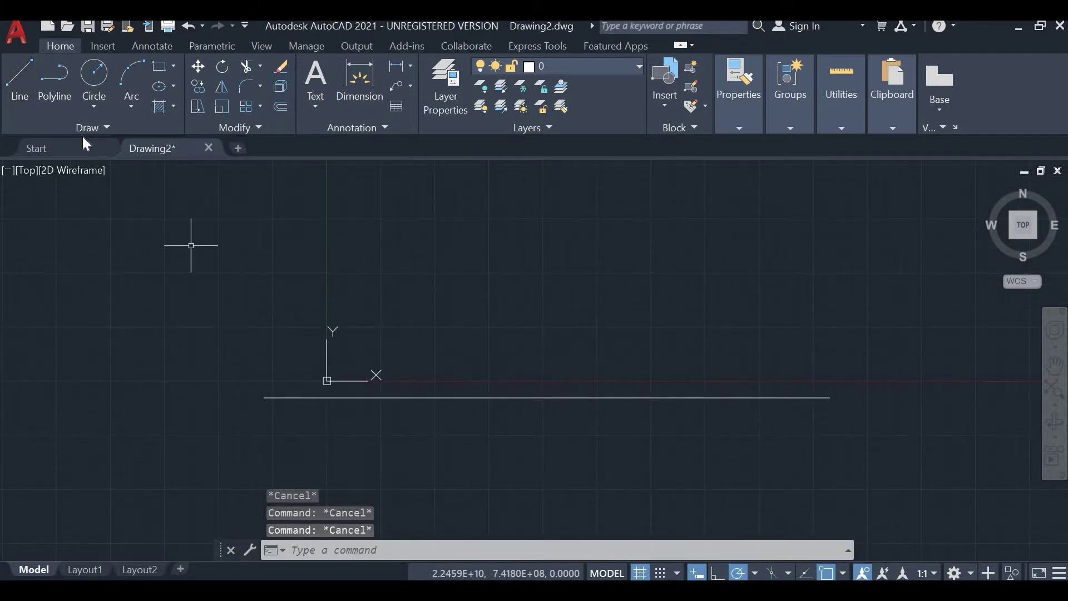
# Run DIVIDE on the long line and split it into 5 segments.
pyautogui.click(79, 128)
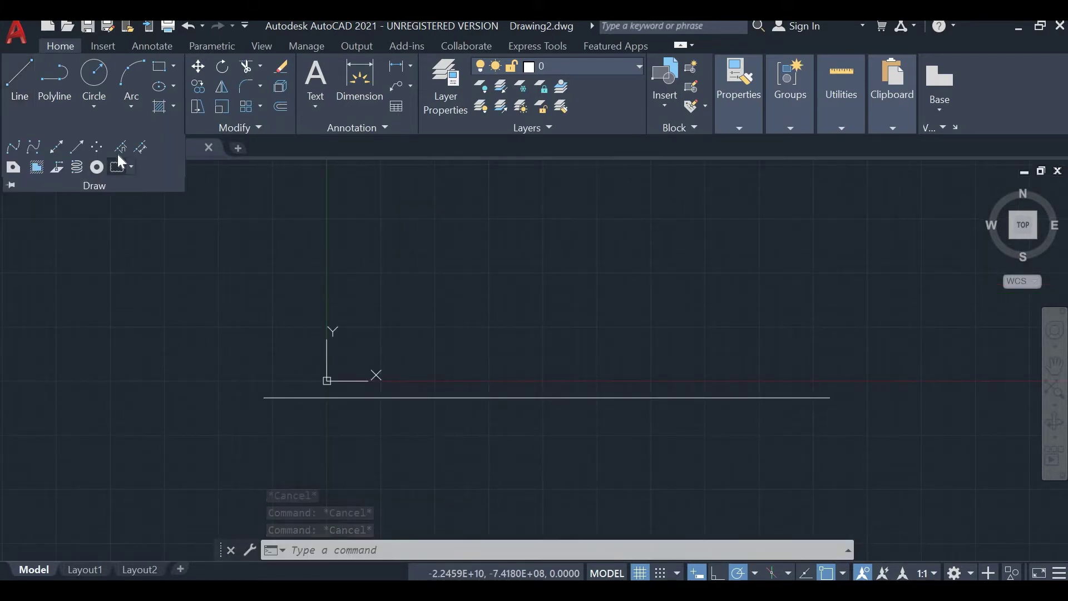
pyautogui.click(119, 153)
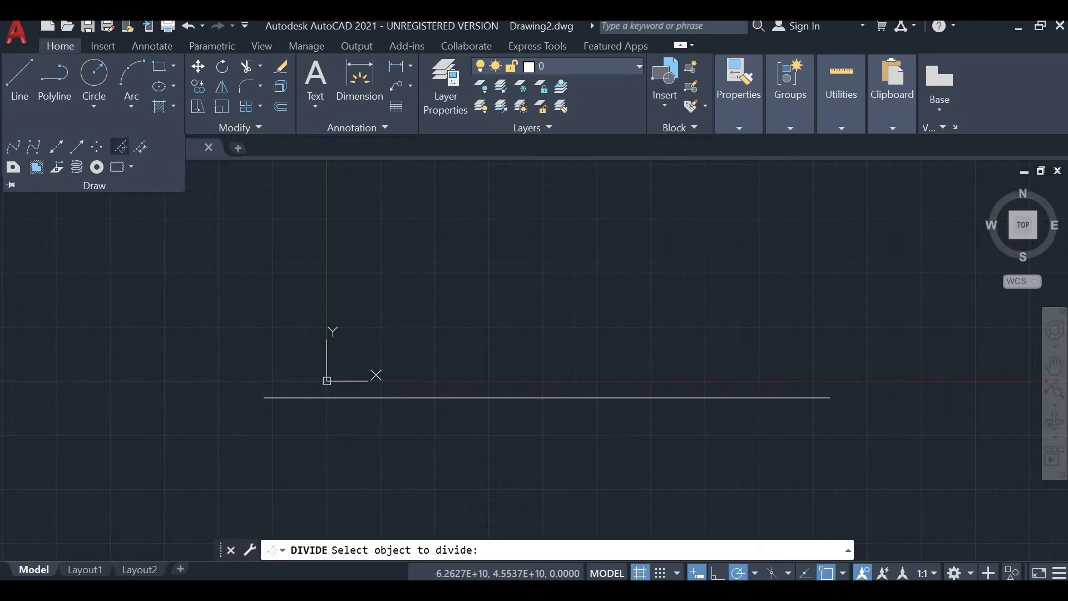
pyautogui.click(368, 398)
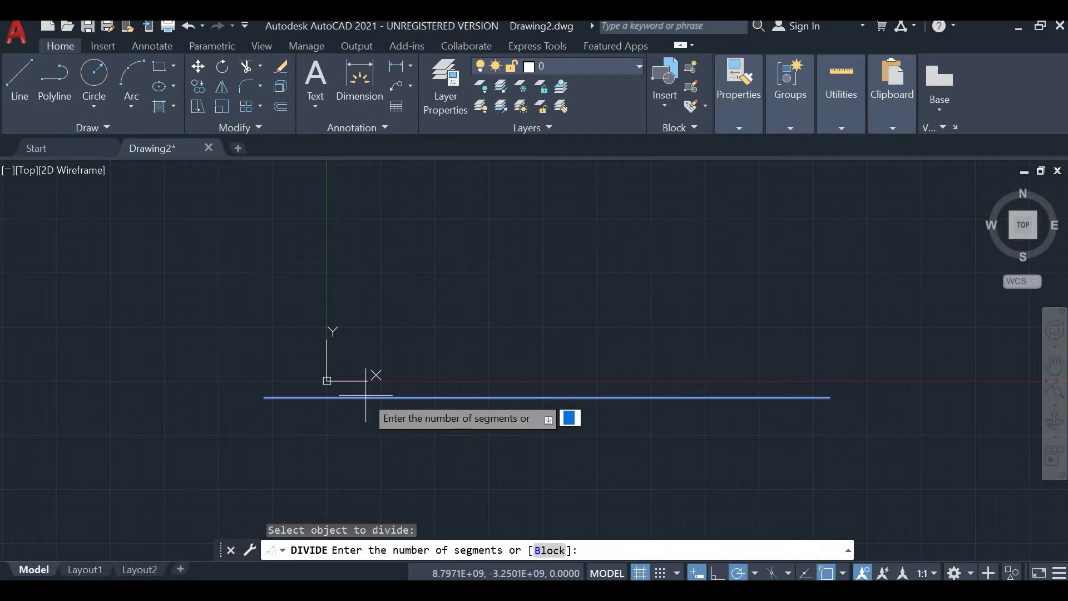
pyautogui.click(365, 397)
pyautogui.write('5')
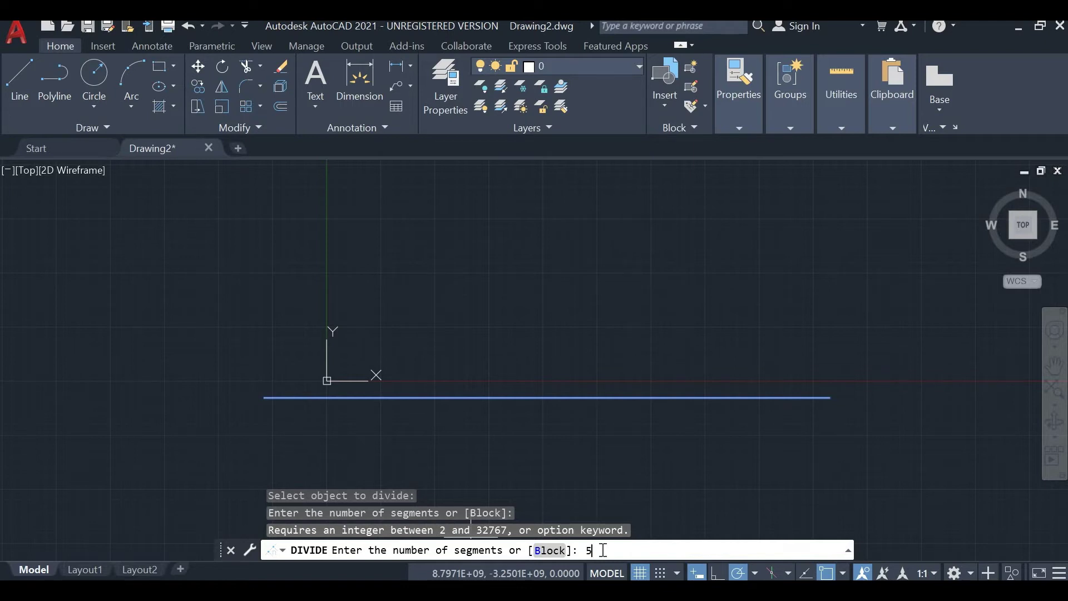
pyautogui.press('Return')
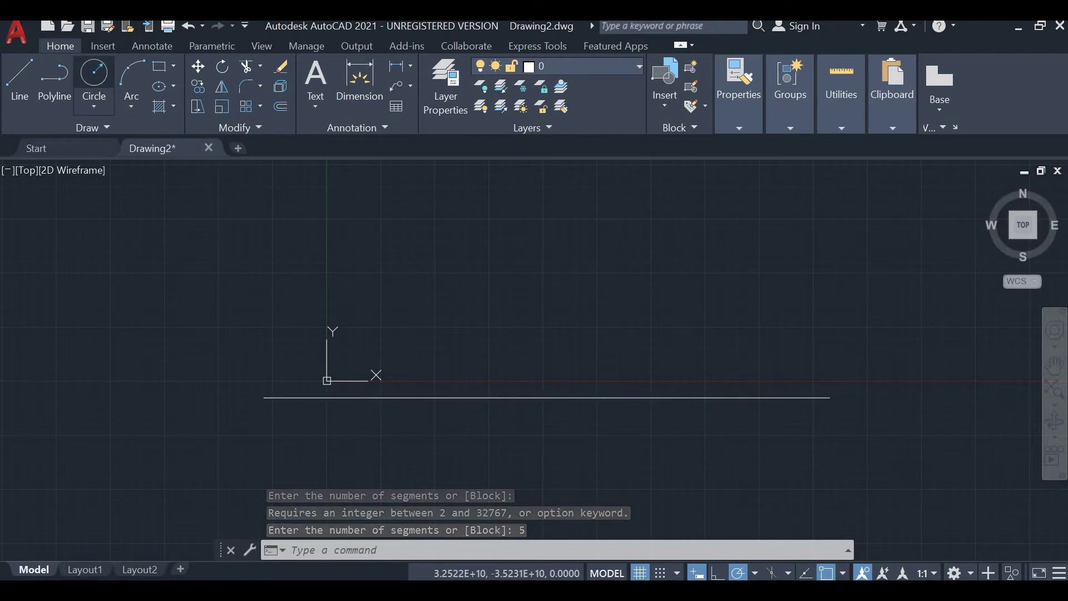
# Cancel a stray Circle command and enable Show Menu Bar from the Quick Access dropdown.
pyautogui.click(94, 75)
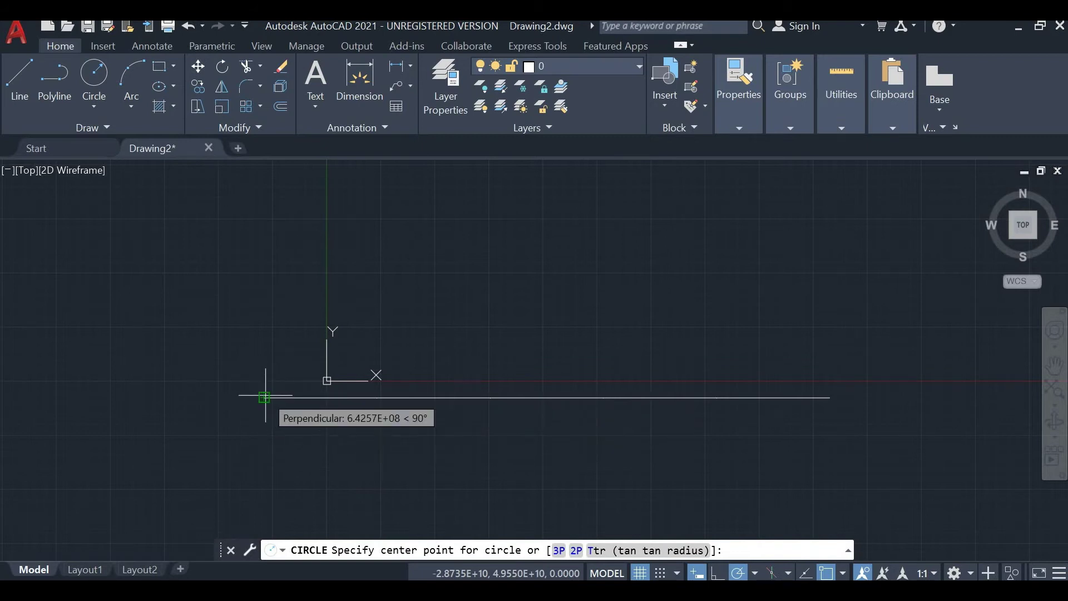
pyautogui.press('Escape')
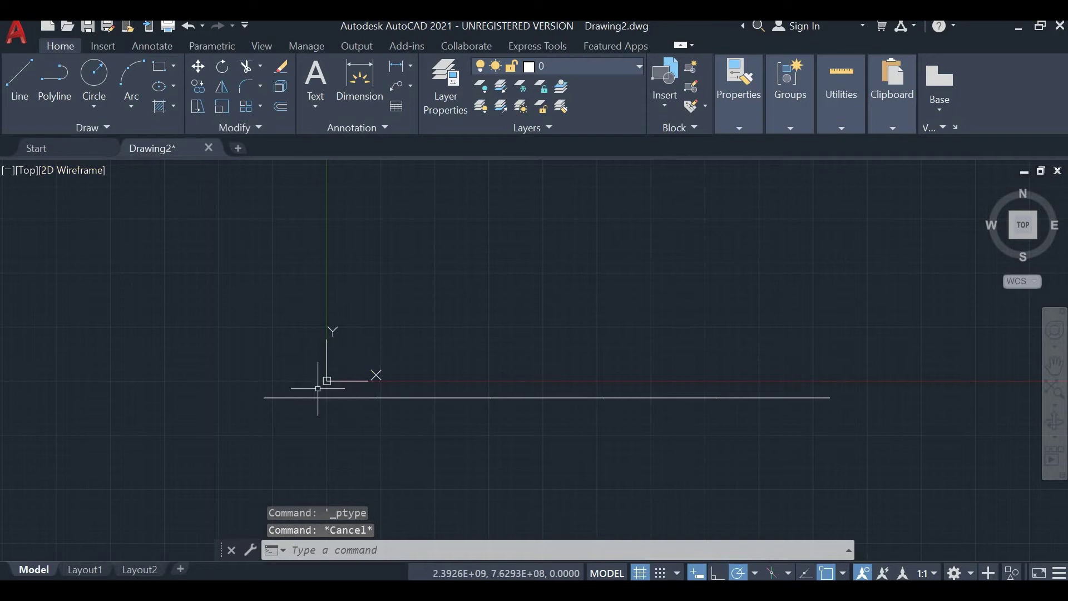
pyautogui.click(245, 26)
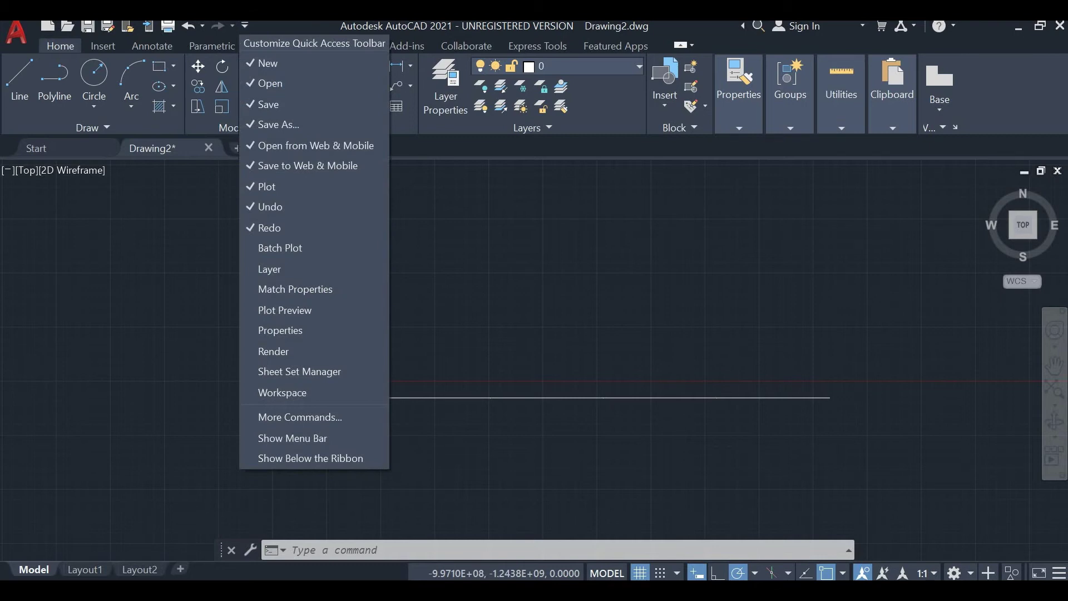
pyautogui.click(314, 438)
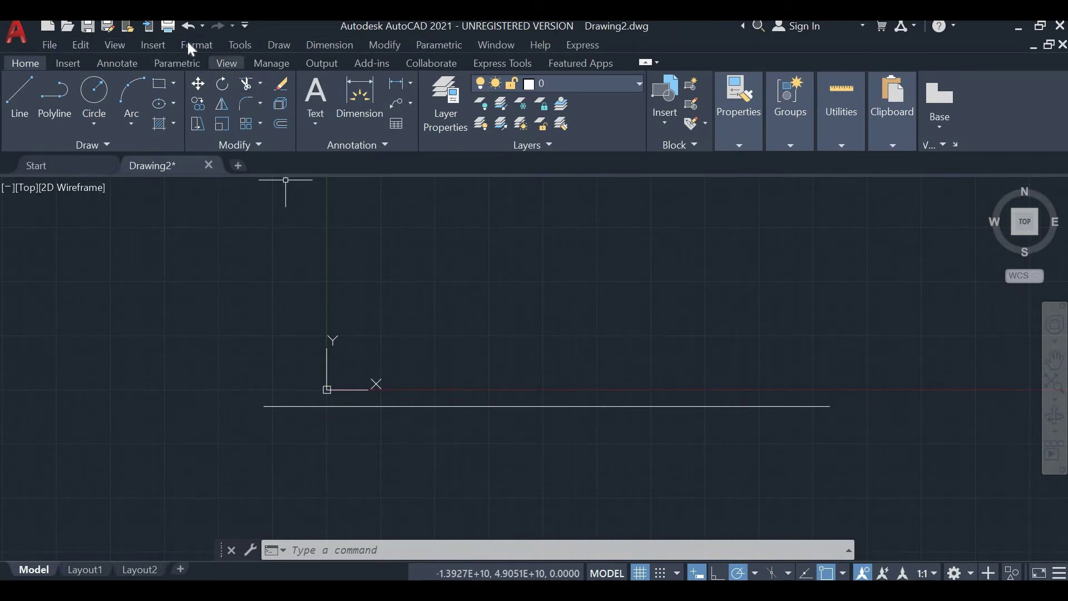
# Apply the circled-X point style (row 2, column 4) via Format > Point Style.
pyautogui.click(154, 49)
pyautogui.moveTo(197, 45)
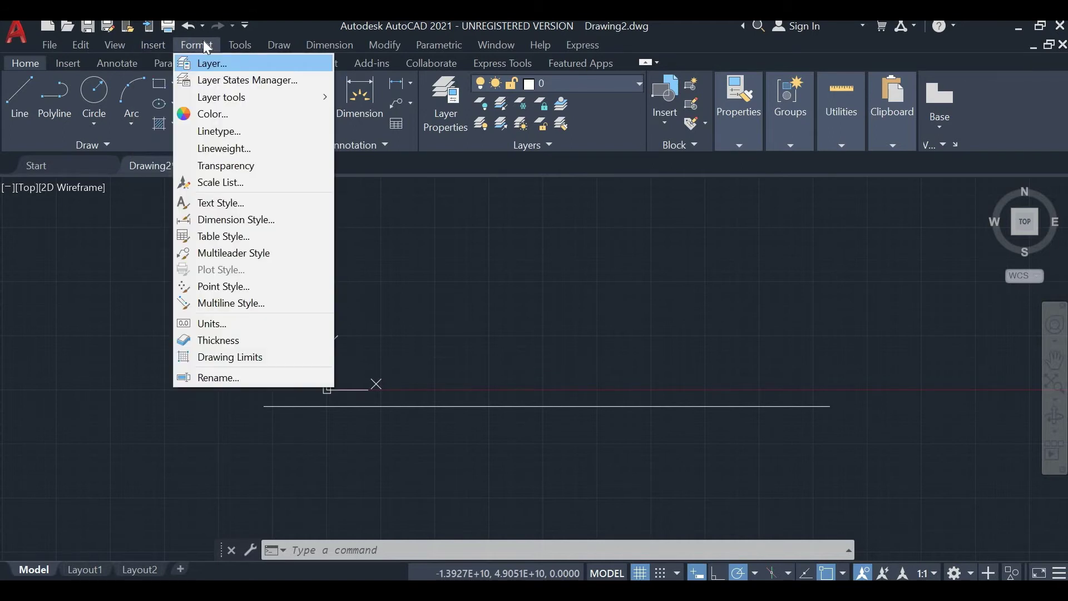
pyautogui.click(249, 286)
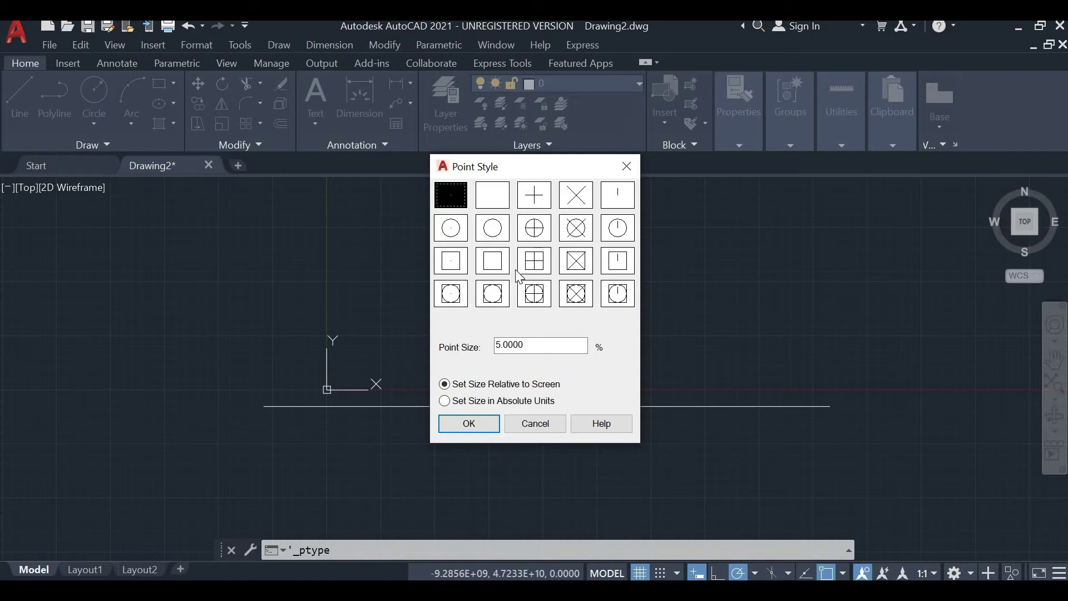
pyautogui.click(575, 234)
pyautogui.click(469, 424)
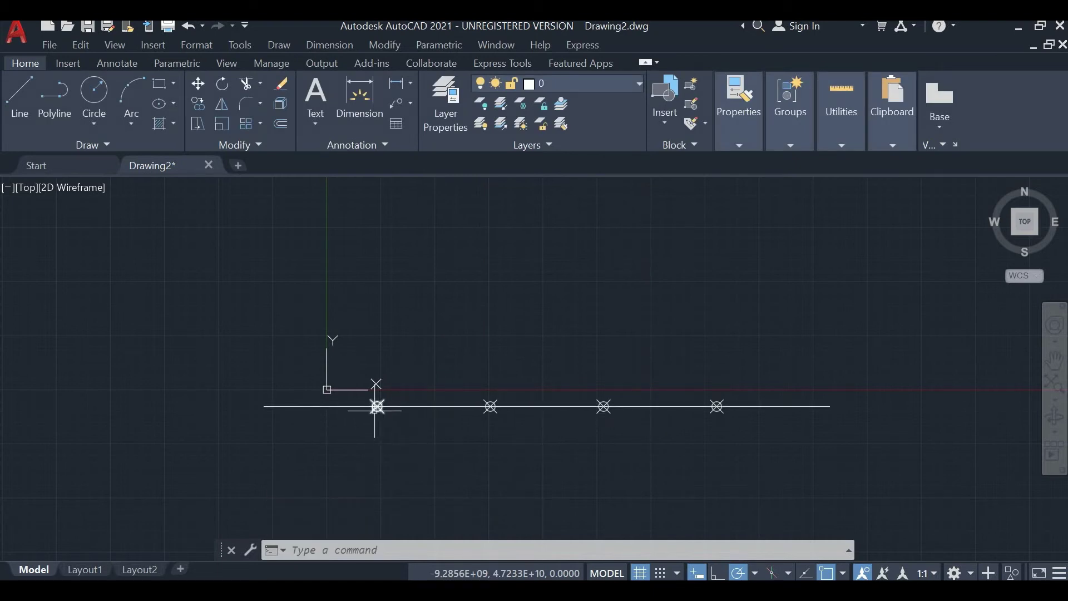
# Select all and erase the divided line and its points.
pyautogui.hotkey('ctrl', 'a')
pyautogui.press('Delete')
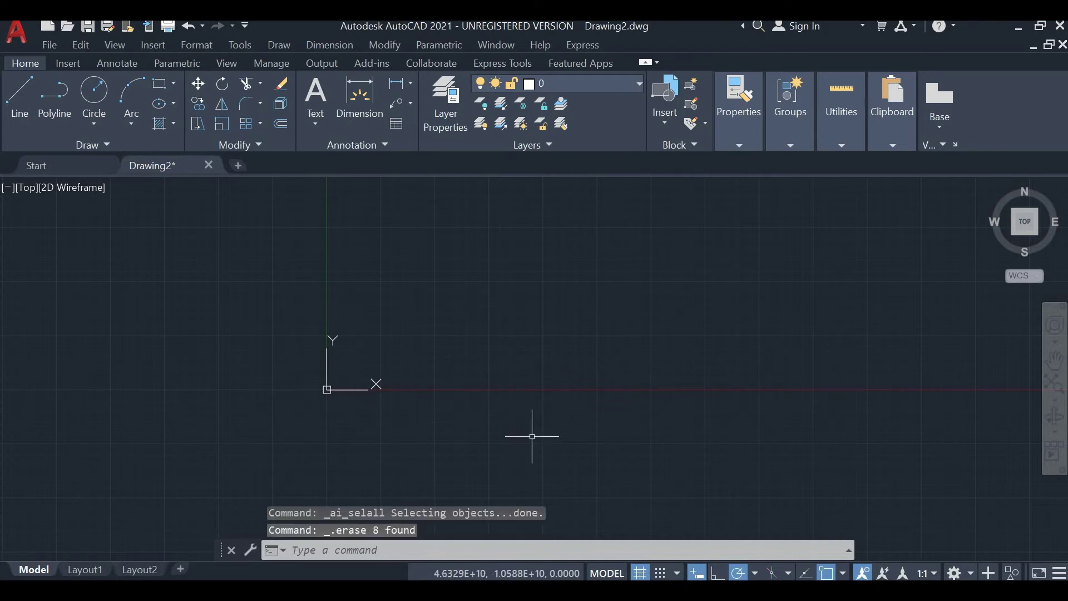
pyautogui.press('Return')
pyautogui.press('Escape')
pyautogui.press('Escape')
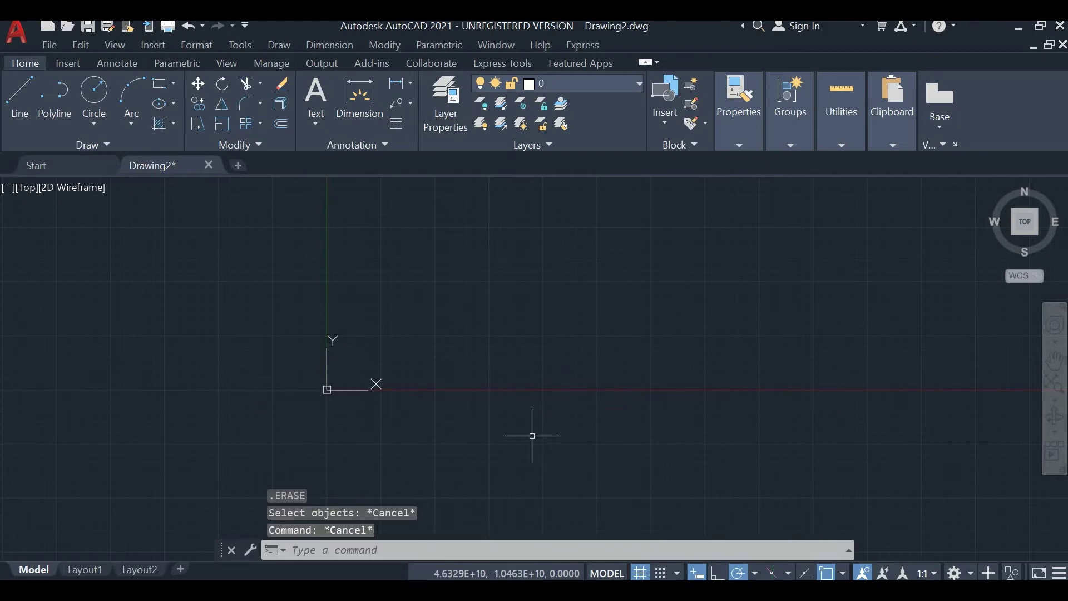
pyautogui.press('Escape')
# Place 13 scattered points with the Multiple Points tool.
pyautogui.click(66, 150)
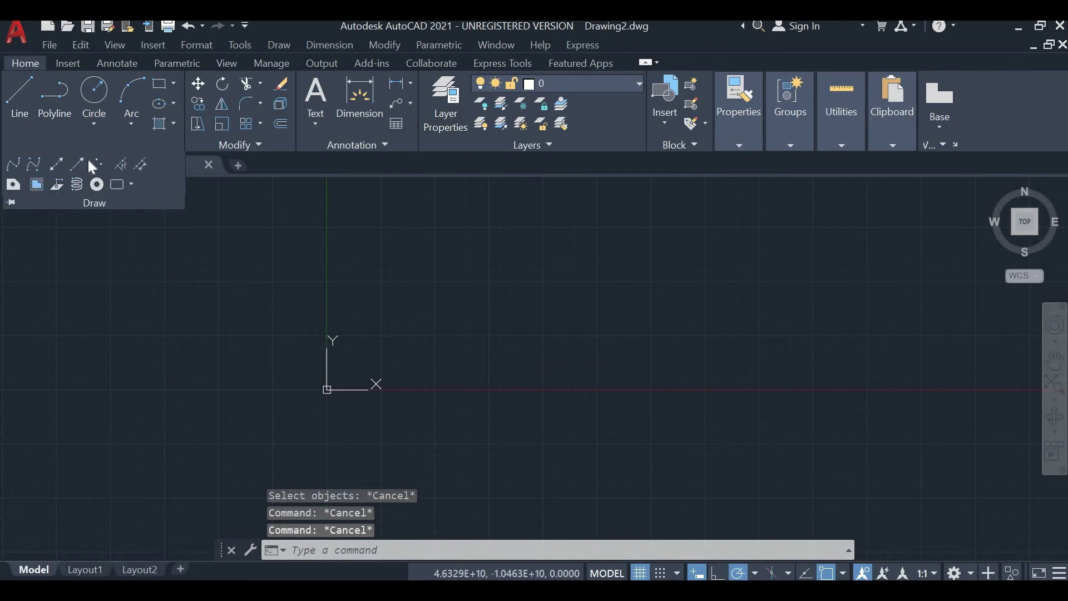
pyautogui.click(99, 167)
pyautogui.click(454, 296)
pyautogui.click(474, 378)
pyautogui.click(528, 375)
pyautogui.click(539, 326)
pyautogui.click(514, 291)
pyautogui.click(489, 259)
pyautogui.click(537, 239)
pyautogui.click(577, 289)
pyautogui.click(593, 338)
pyautogui.click(655, 330)
pyautogui.click(607, 265)
pyautogui.click(619, 225)
pyautogui.click(686, 249)
pyautogui.press('Escape')
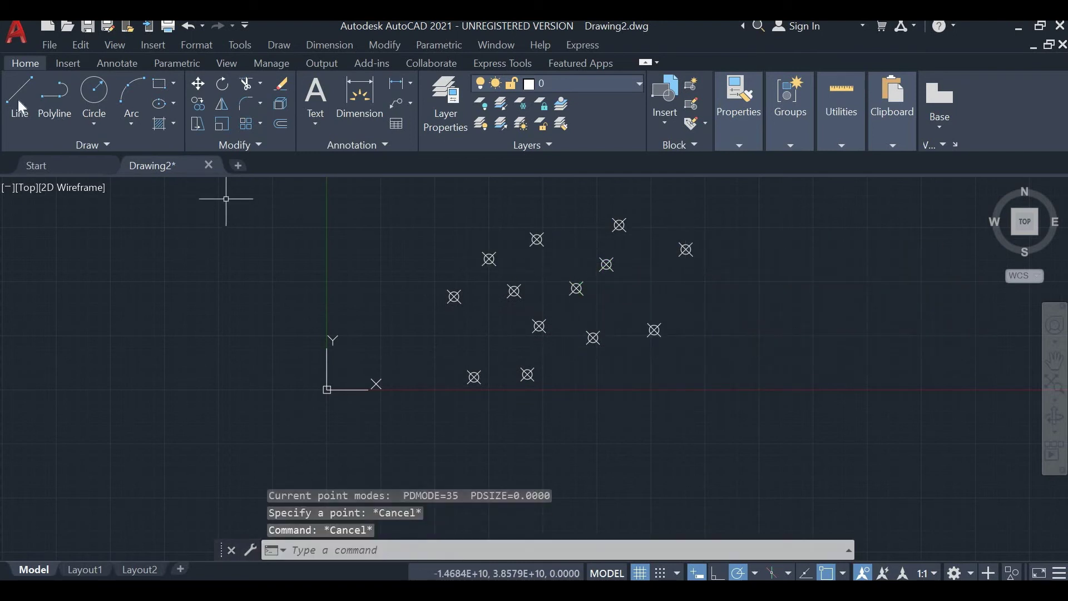
# Cancel a line started from one point, then select and erase all the points.
pyautogui.write('l')
pyautogui.press('Return')
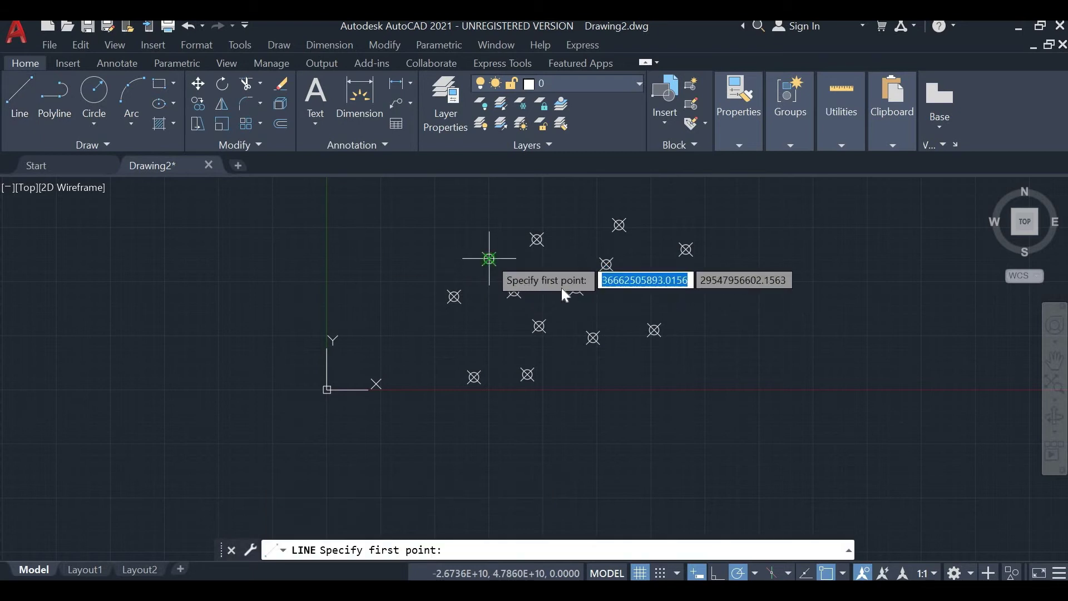
pyautogui.click(489, 259)
pyautogui.press('Escape')
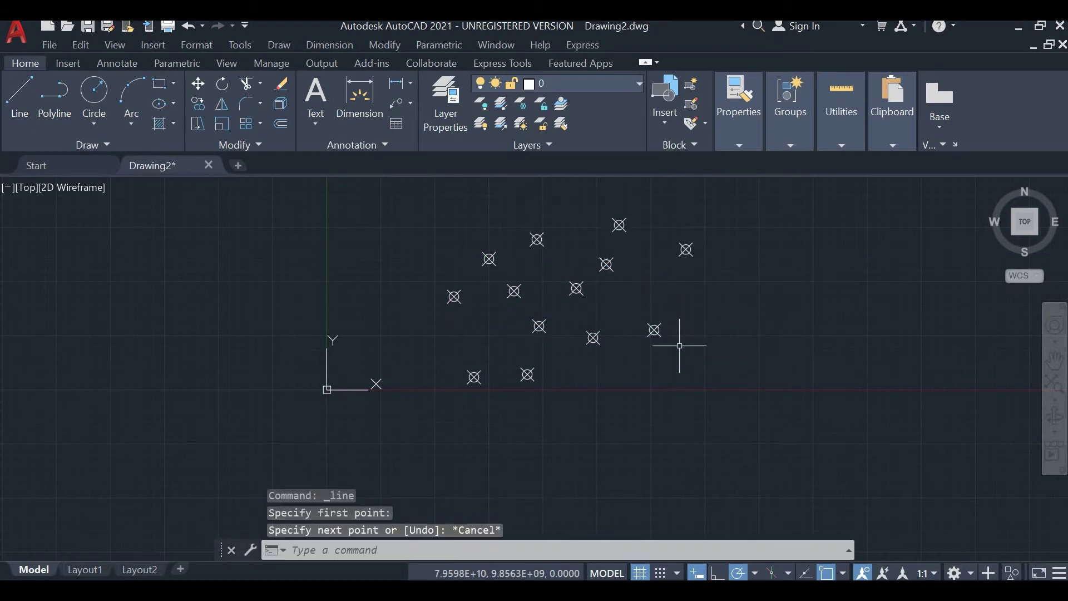
pyautogui.hotkey('ctrl', 'a')
pyautogui.press('Delete')
pyautogui.press('Return')
# Draw two rectangles over the circle, one extending right and one extending below.
pyautogui.press('Escape')
pyautogui.press('Escape')
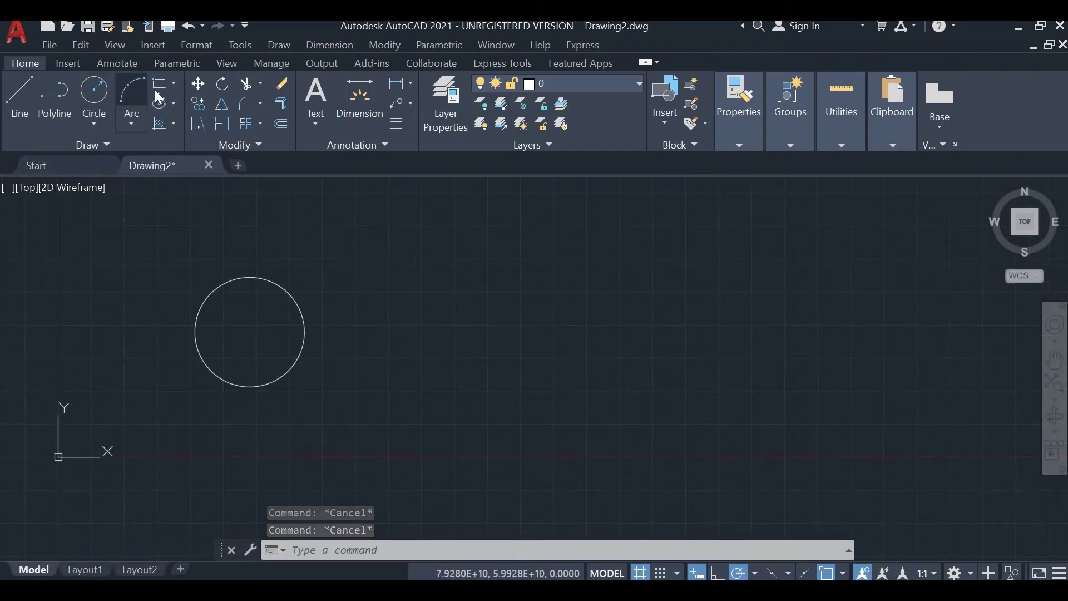
pyautogui.click(160, 84)
pyautogui.click(262, 279)
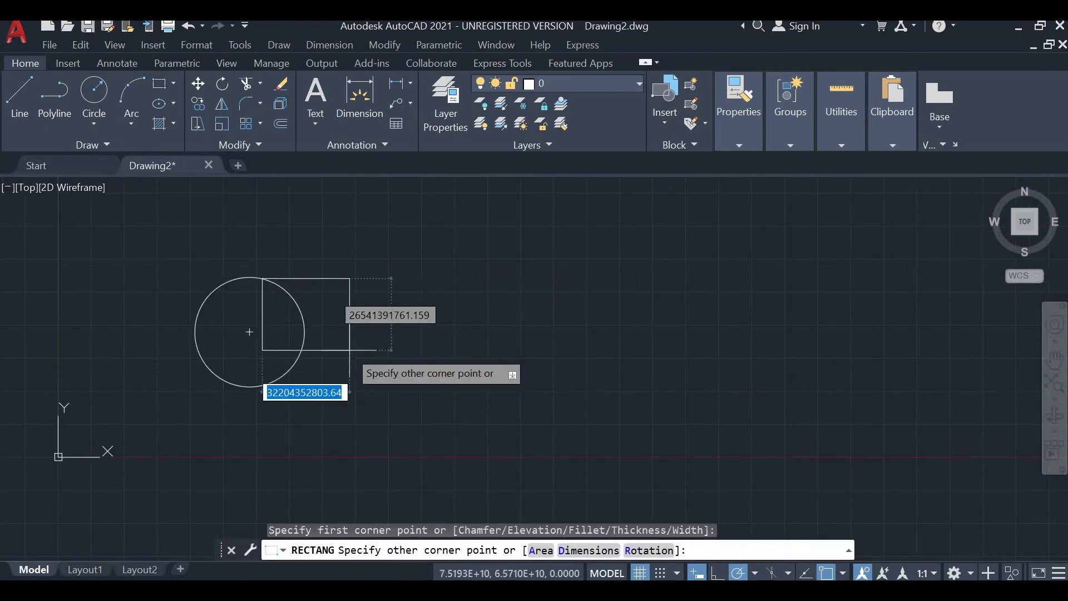
pyautogui.click(377, 339)
pyautogui.press('Escape')
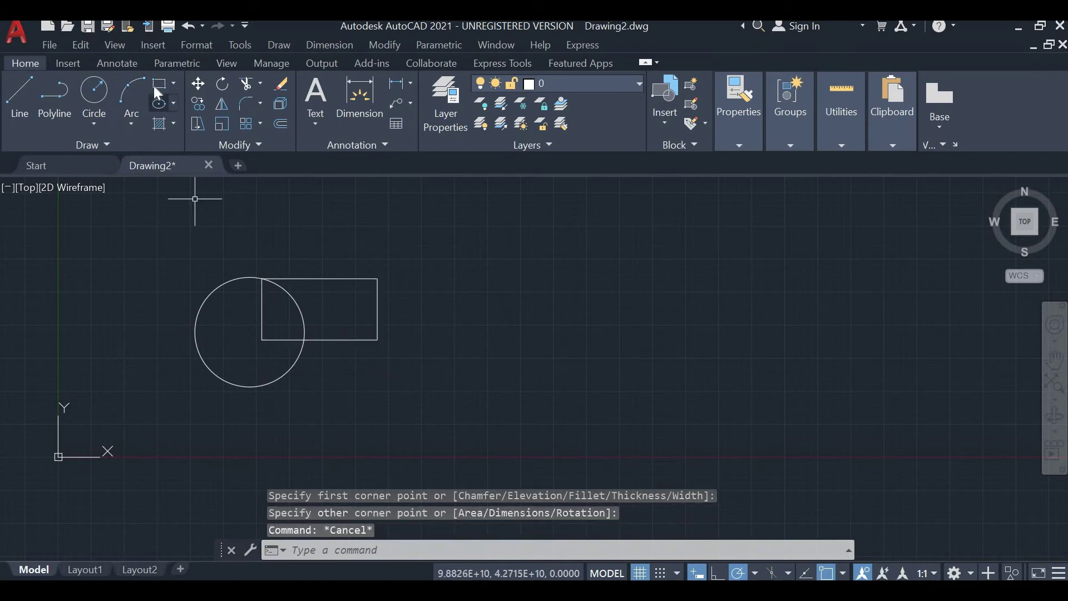
pyautogui.click(160, 83)
pyautogui.click(262, 322)
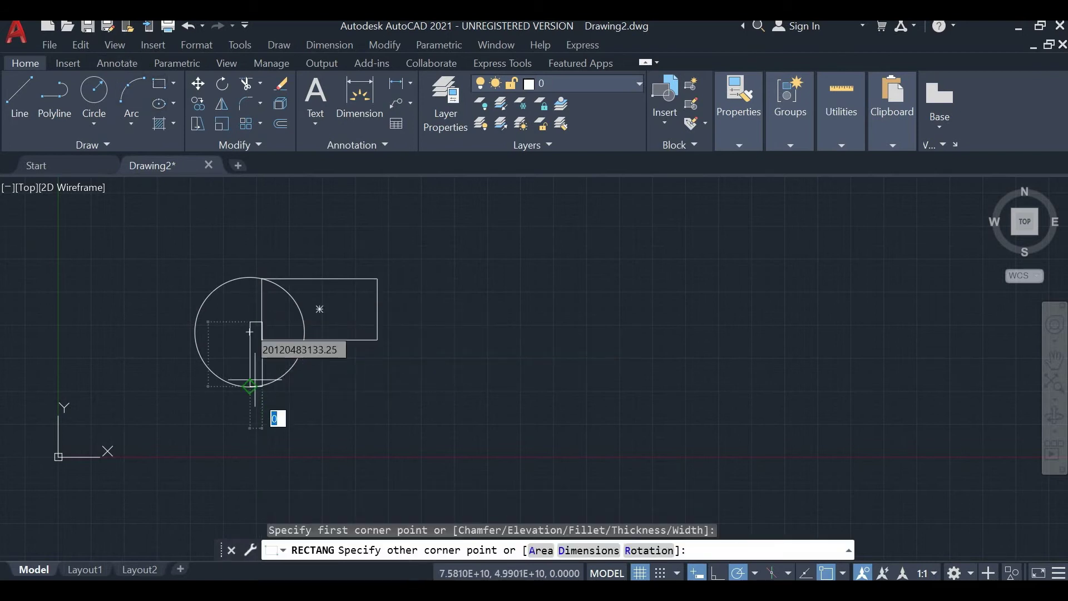
pyautogui.click(326, 425)
pyautogui.press('Escape')
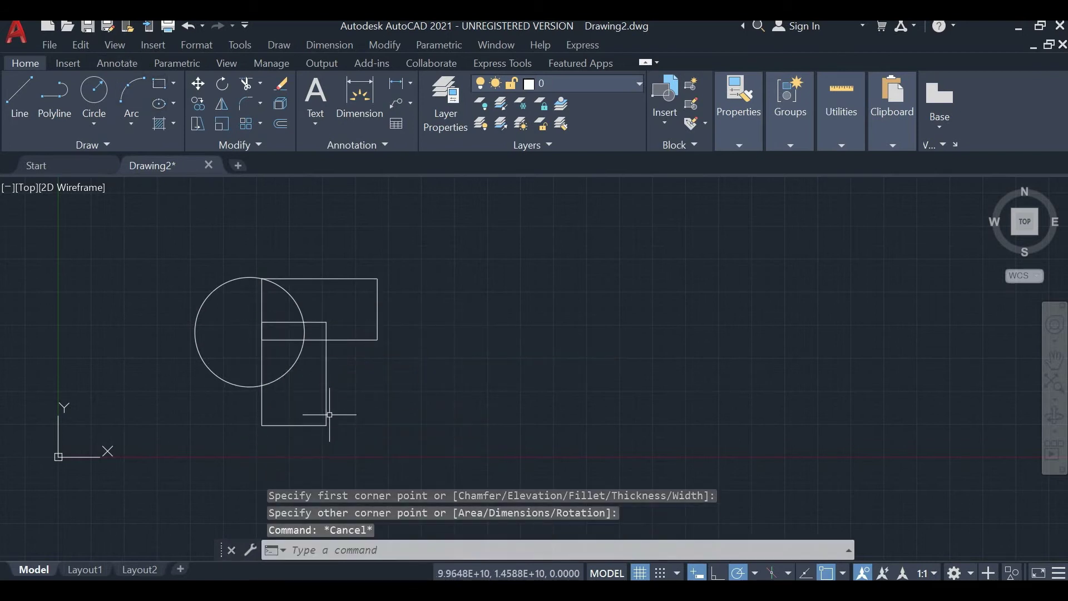
pyautogui.press('Escape')
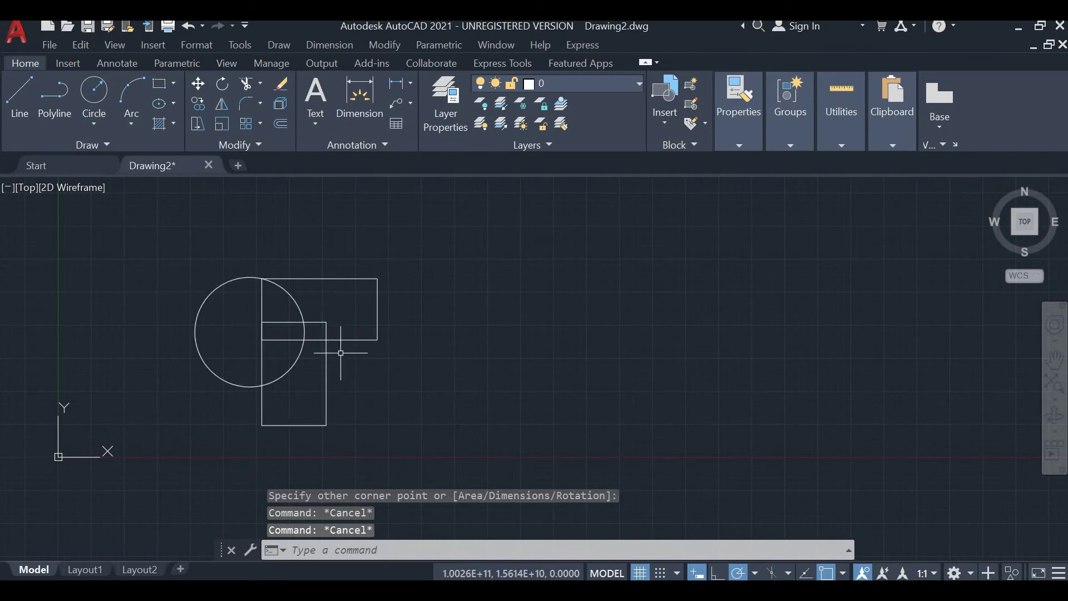
# Draw a four-sided wipeout masking part of the circle and rectangles.
pyautogui.click(105, 145)
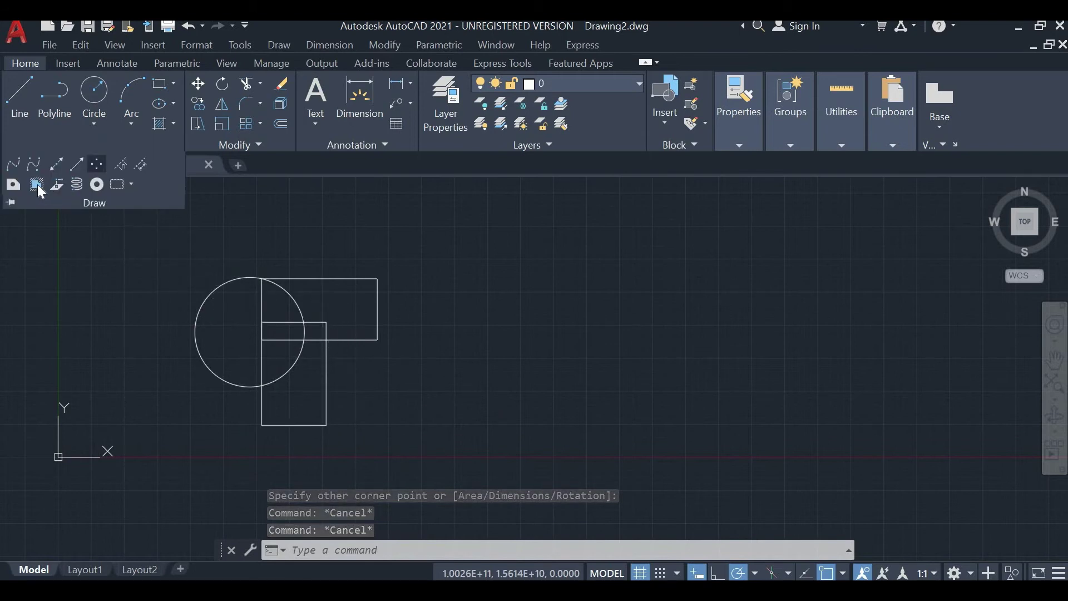
pyautogui.click(37, 185)
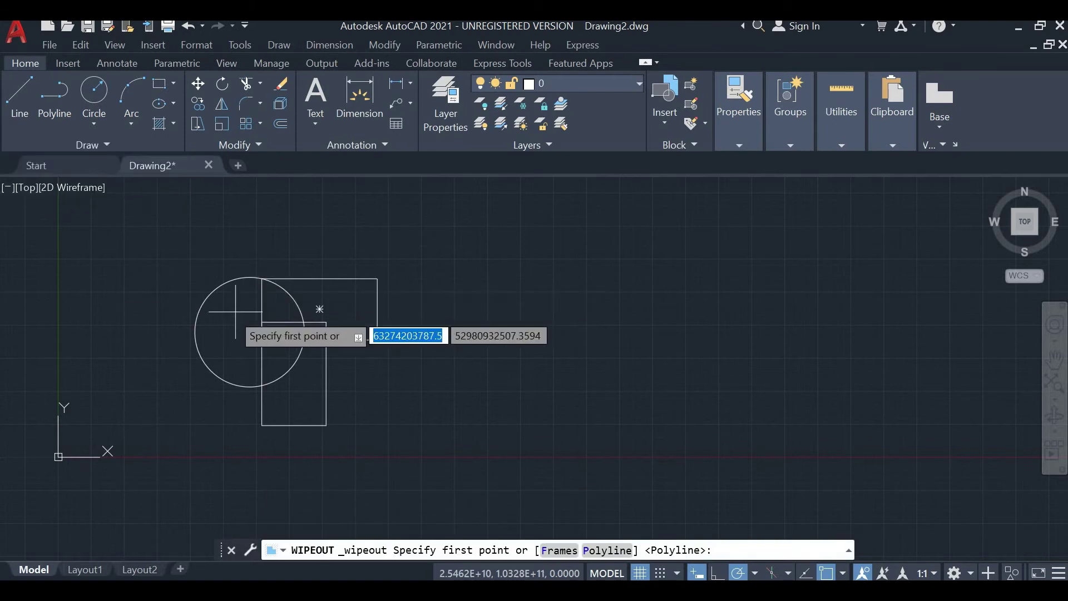
pyautogui.click(243, 267)
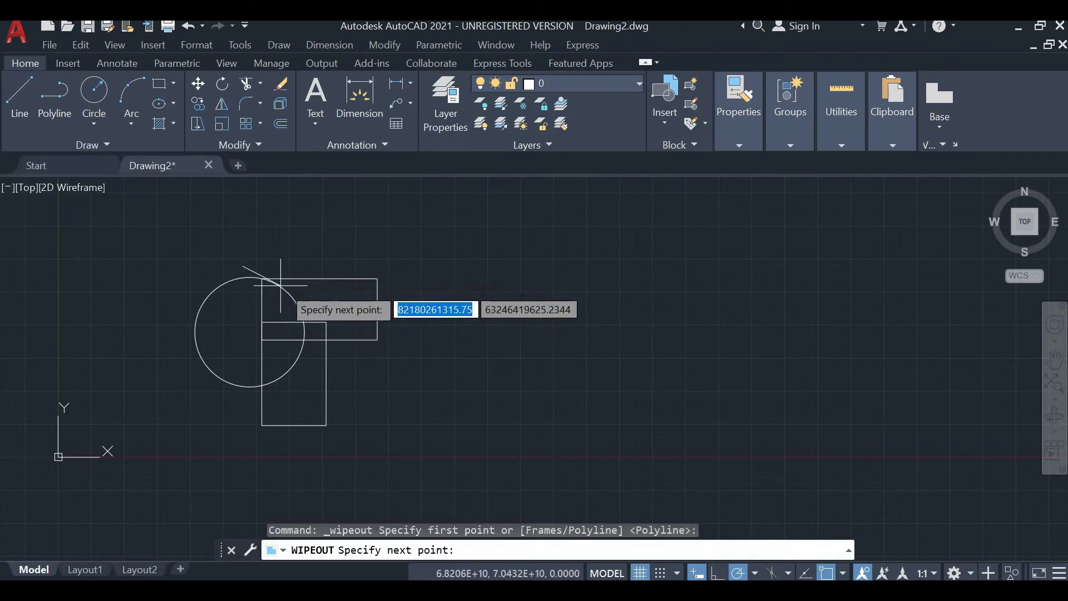
pyautogui.click(307, 268)
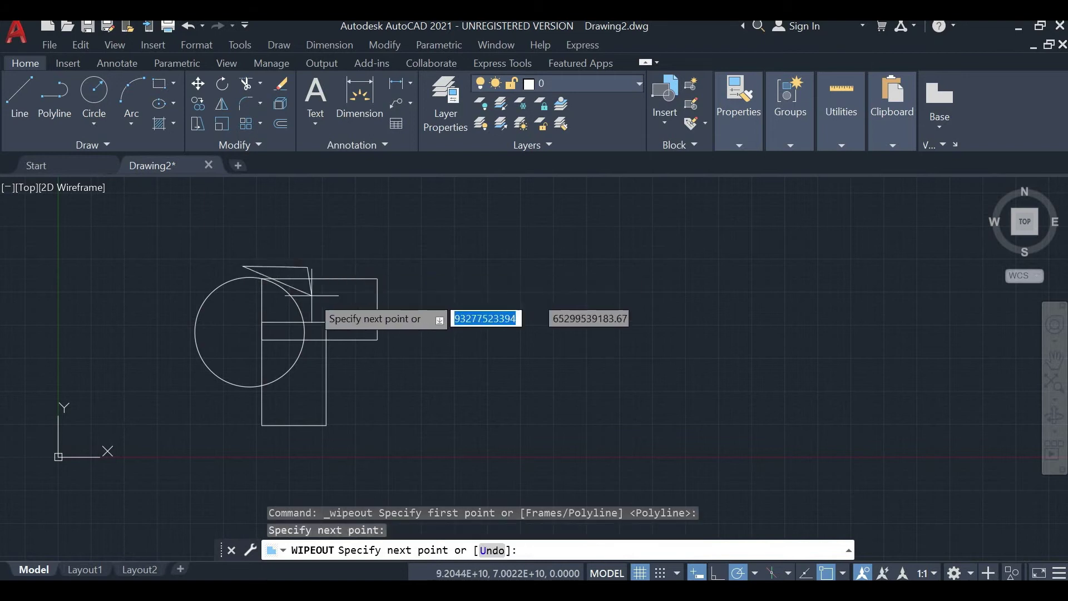
pyautogui.click(314, 356)
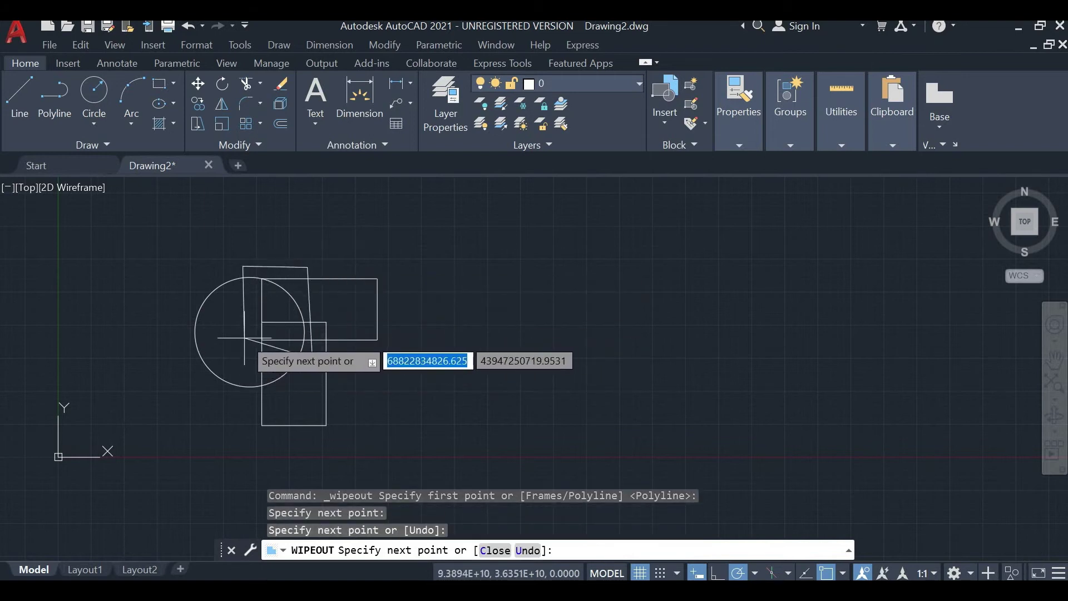
pyautogui.click(244, 338)
pyautogui.press('Return')
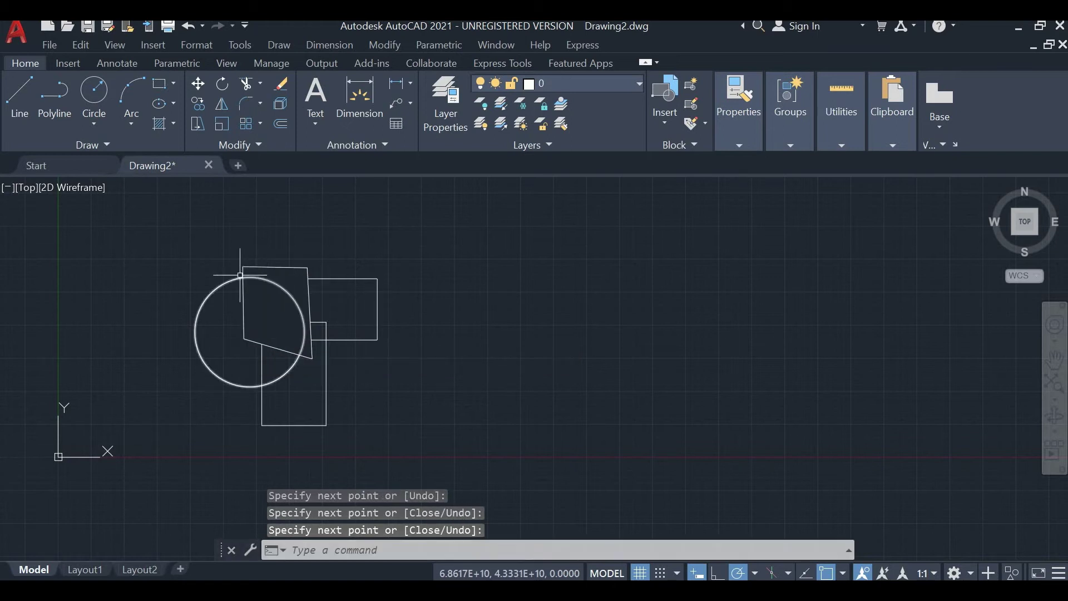
# Select the wipeout and delete it to restore the hidden outlines.
pyautogui.scroll(4, 294, 291)
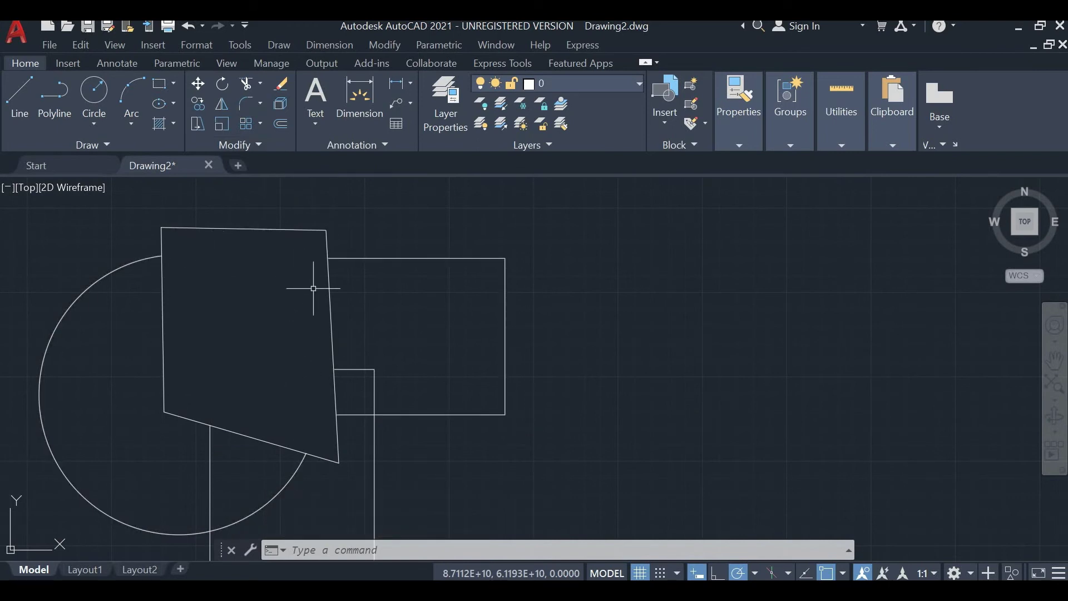
pyautogui.click(166, 228)
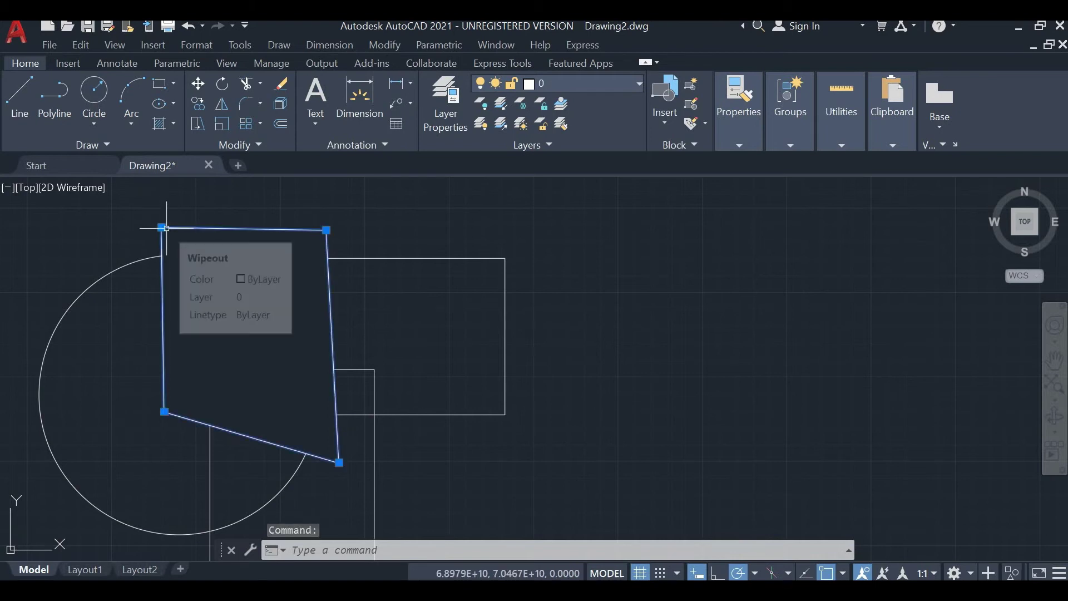
pyautogui.press('Delete')
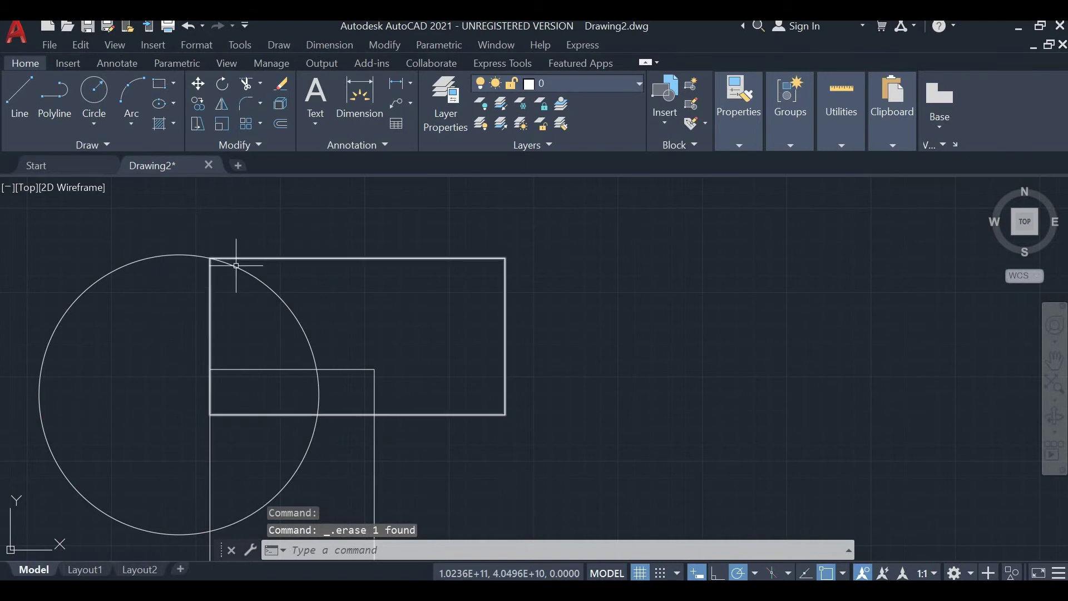
pyautogui.moveTo(238, 267); pyautogui.dragTo(272, 207, button='middle')
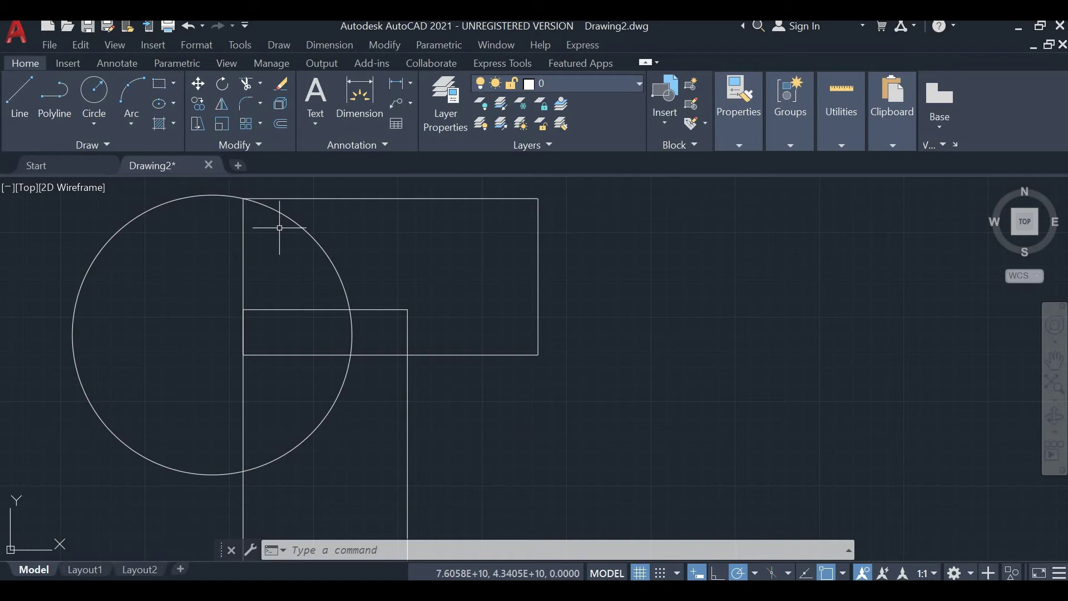
# Pan the view slightly and expand the Draw panel slide-out.
pyautogui.moveTo(288, 249); pyautogui.dragTo(312, 270, button='middle')
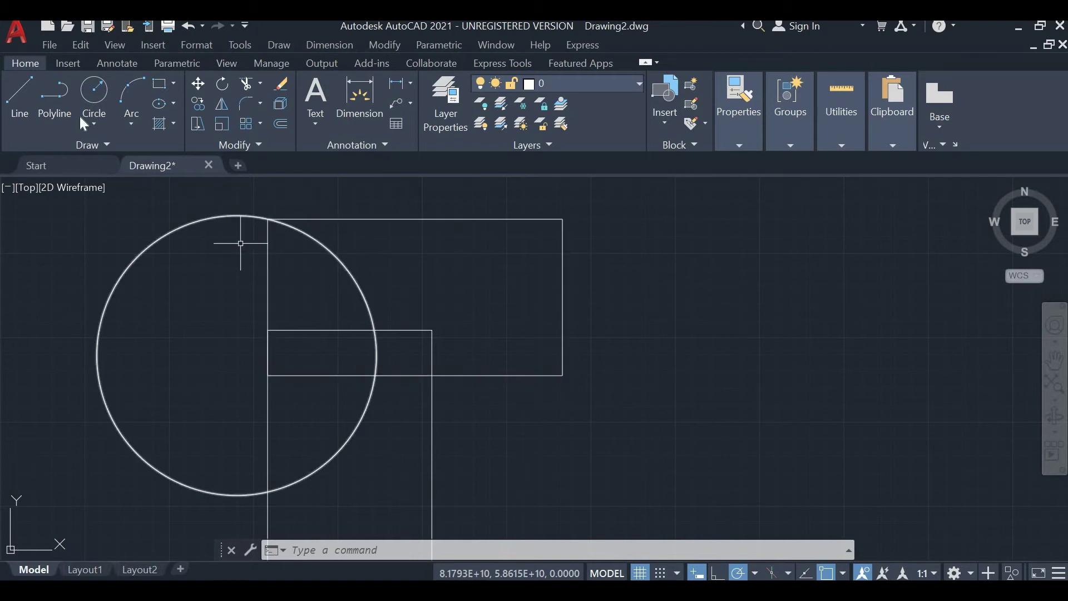
pyautogui.click(90, 144)
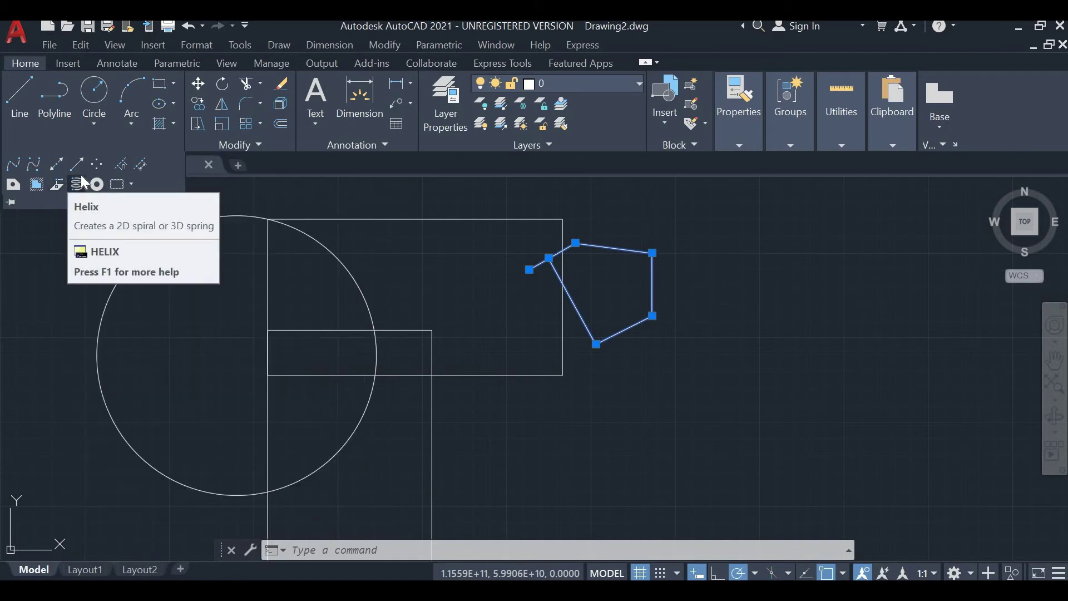
# Start a helix on the right with base centre and radii, then cancel it.
pyautogui.click(76, 185)
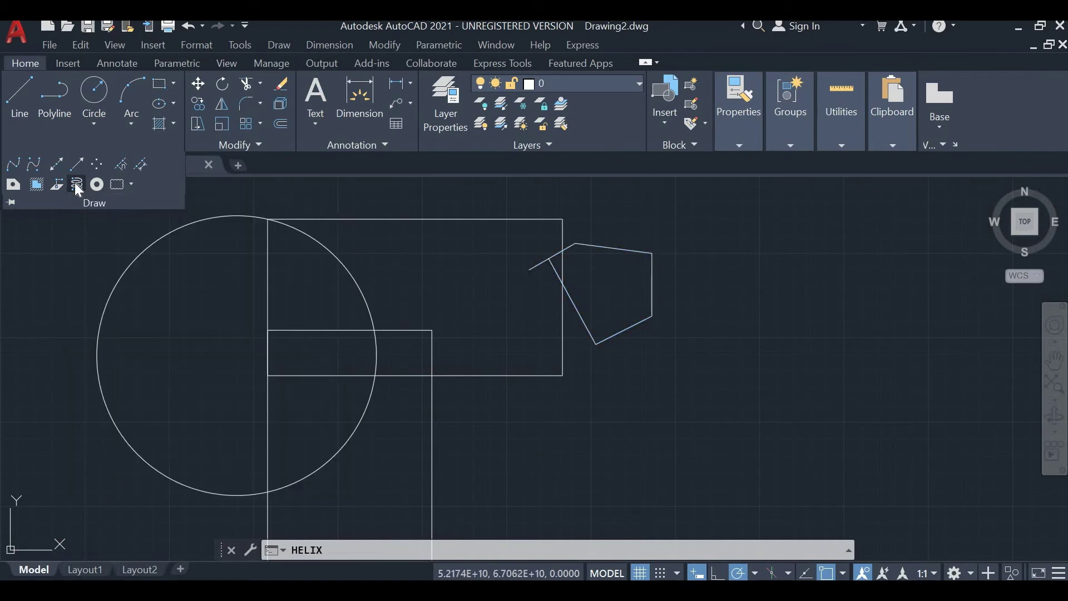
pyautogui.click(756, 257)
pyautogui.click(769, 335)
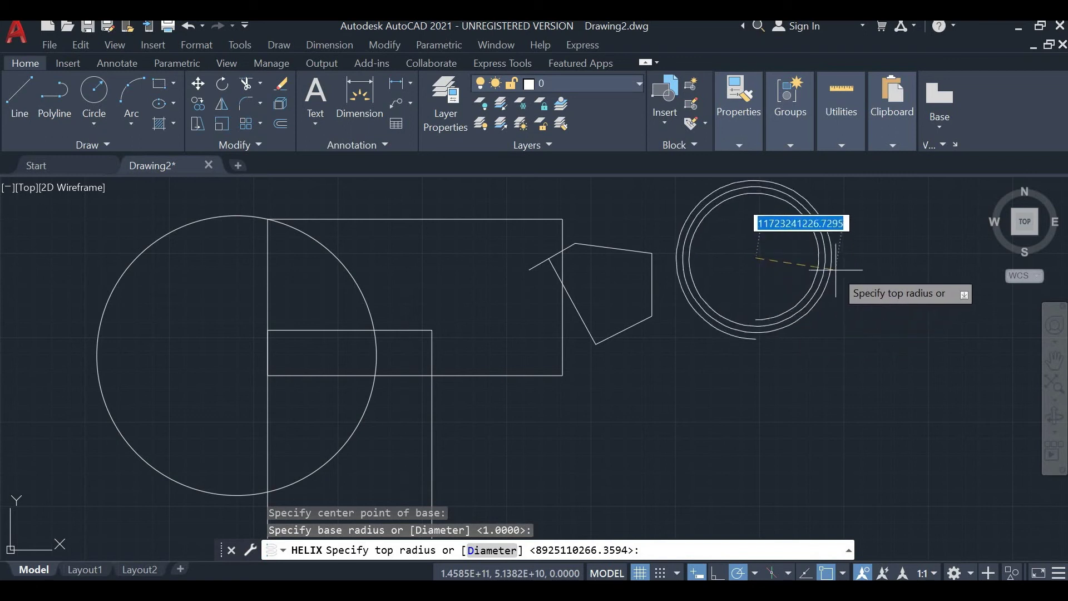
pyautogui.scroll(2, 807, 334)
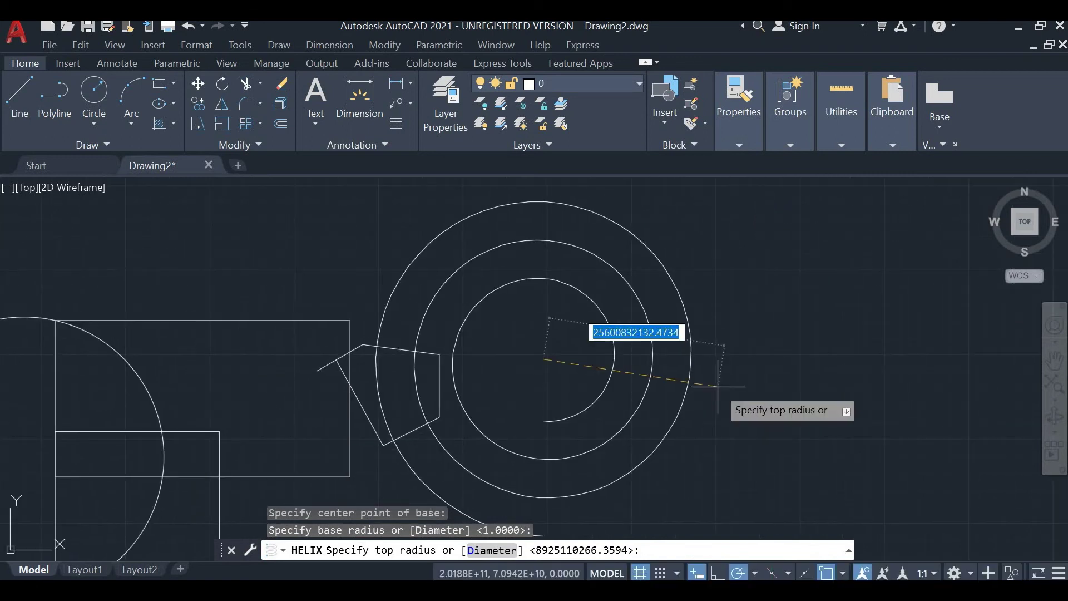
pyautogui.scroll(-2, 633, 358)
pyautogui.scroll(-1, 668, 359)
pyautogui.scroll(1, 668, 359)
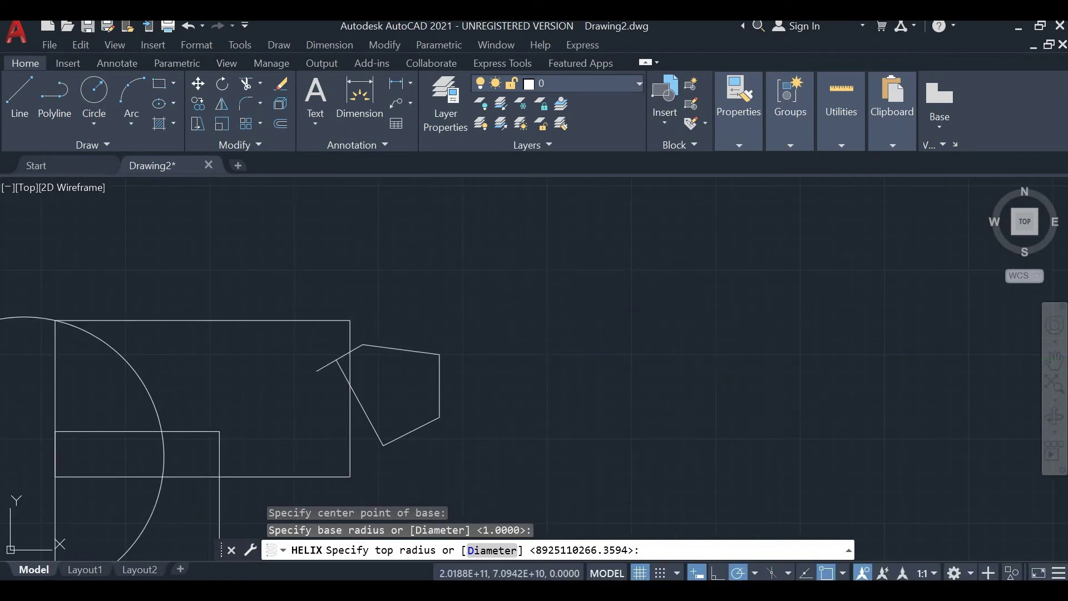
pyautogui.scroll(-1, 679, 361)
pyautogui.click(690, 359)
pyautogui.press('Escape')
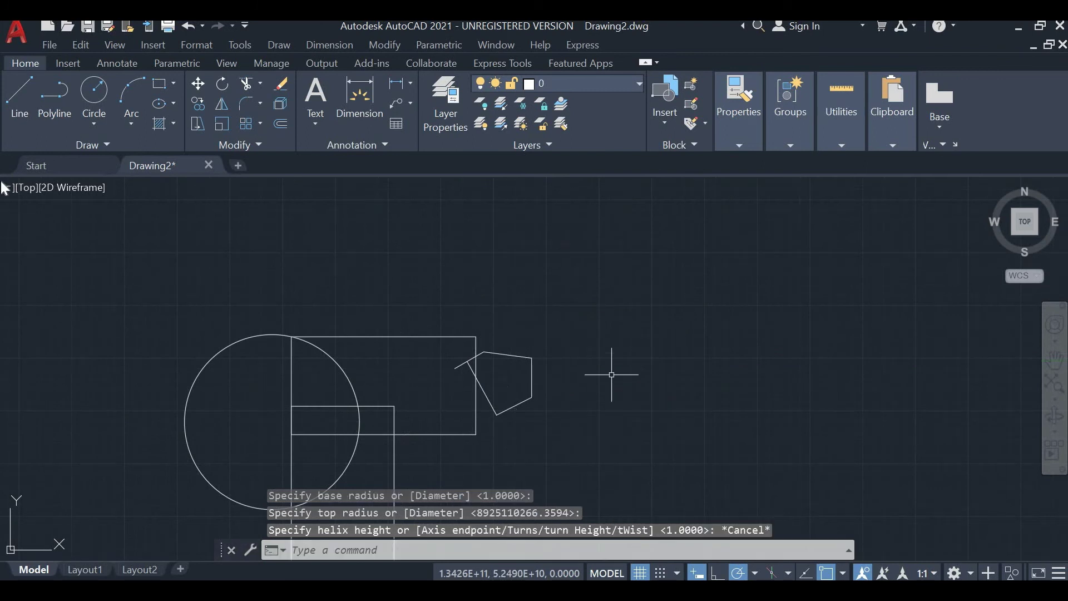
# Redraw the helix at upper right with base radius, top radius and height.
pyautogui.click(90, 145)
pyautogui.click(76, 184)
pyautogui.click(694, 267)
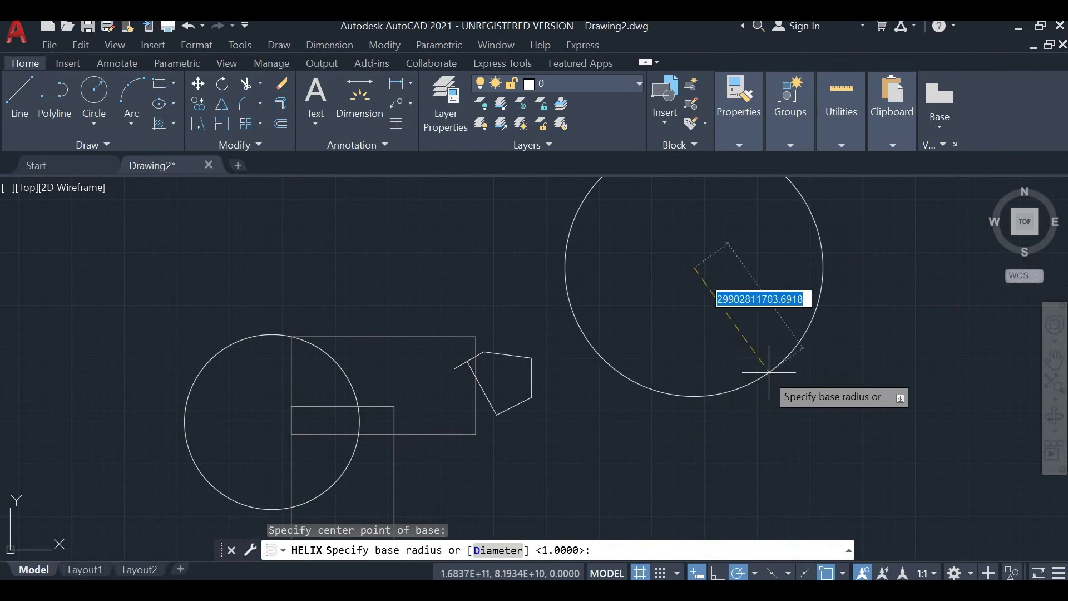
pyautogui.click(725, 321)
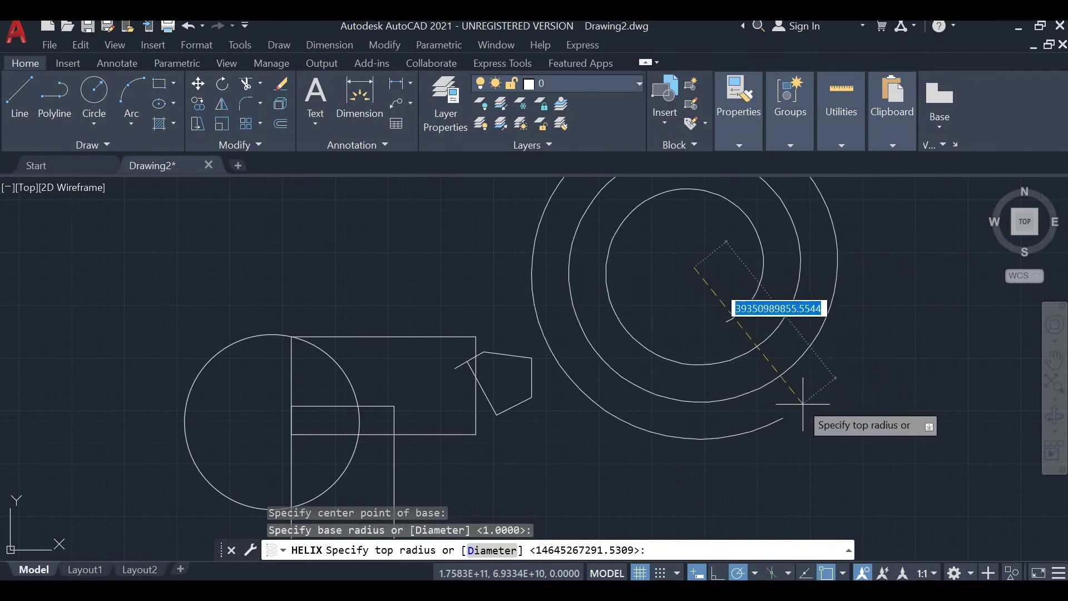
pyautogui.click(842, 460)
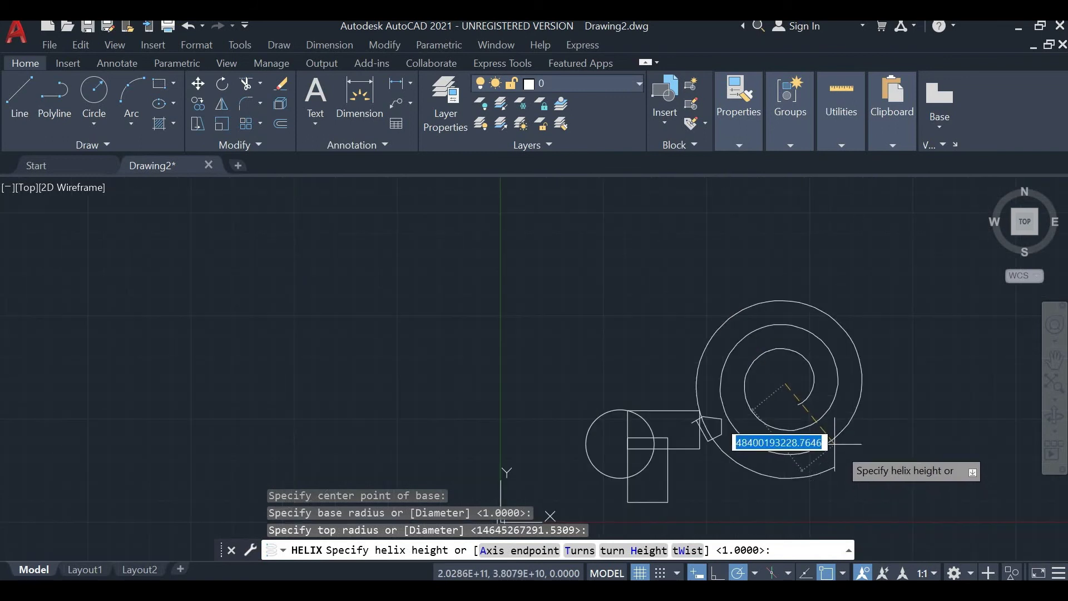
pyautogui.click(821, 433)
pyautogui.moveTo(821, 432); pyautogui.dragTo(656, 360, button='middle')
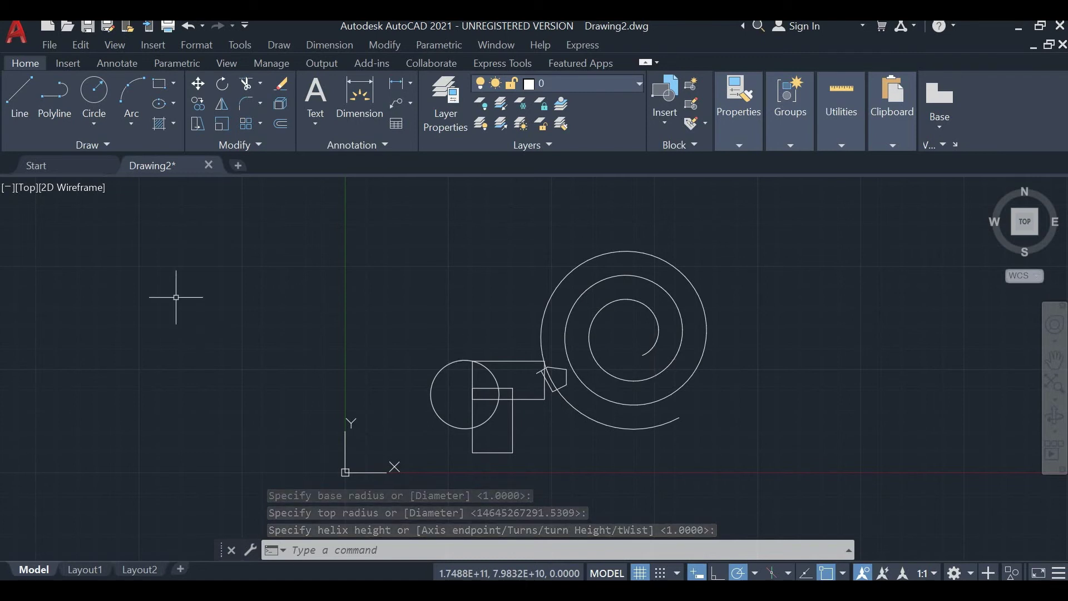
pyautogui.click(118, 143)
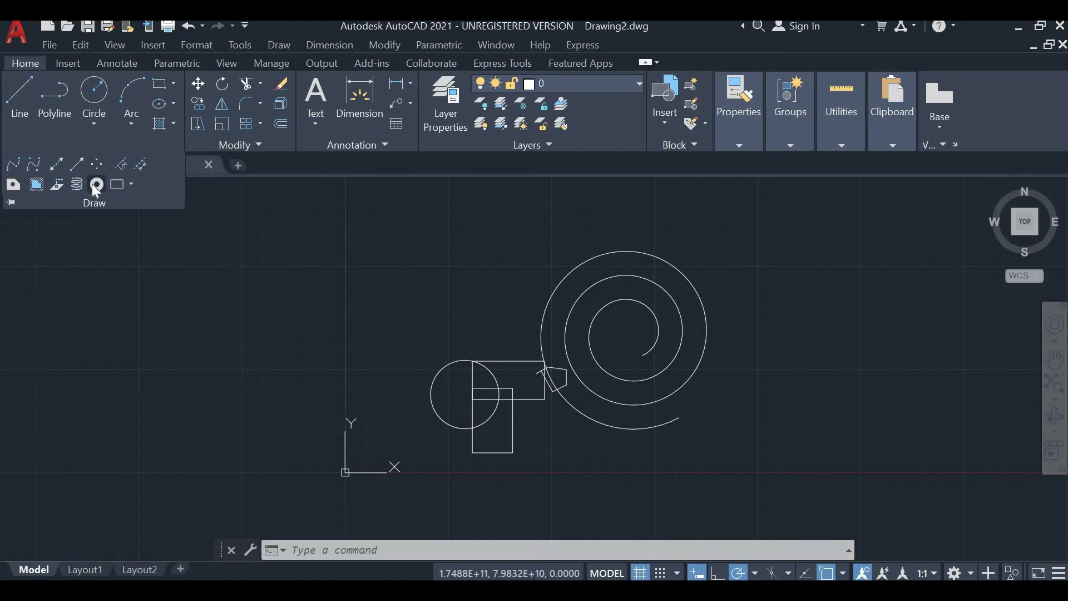
# Start Donut and pick the inside and outside diameters, after one restart.
pyautogui.click(97, 185)
pyautogui.click(251, 280)
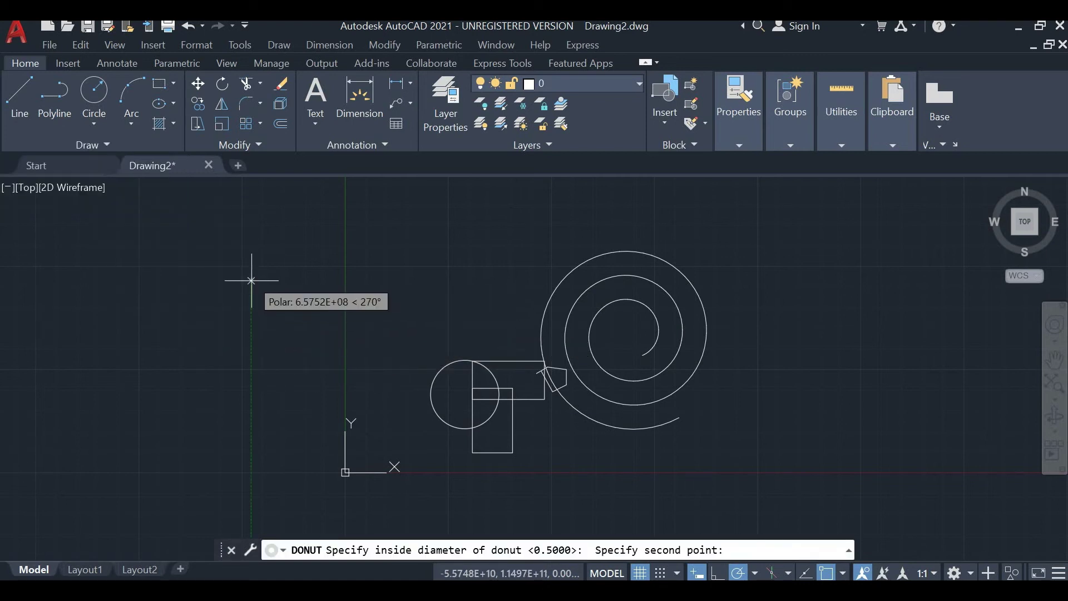
pyautogui.click(251, 362)
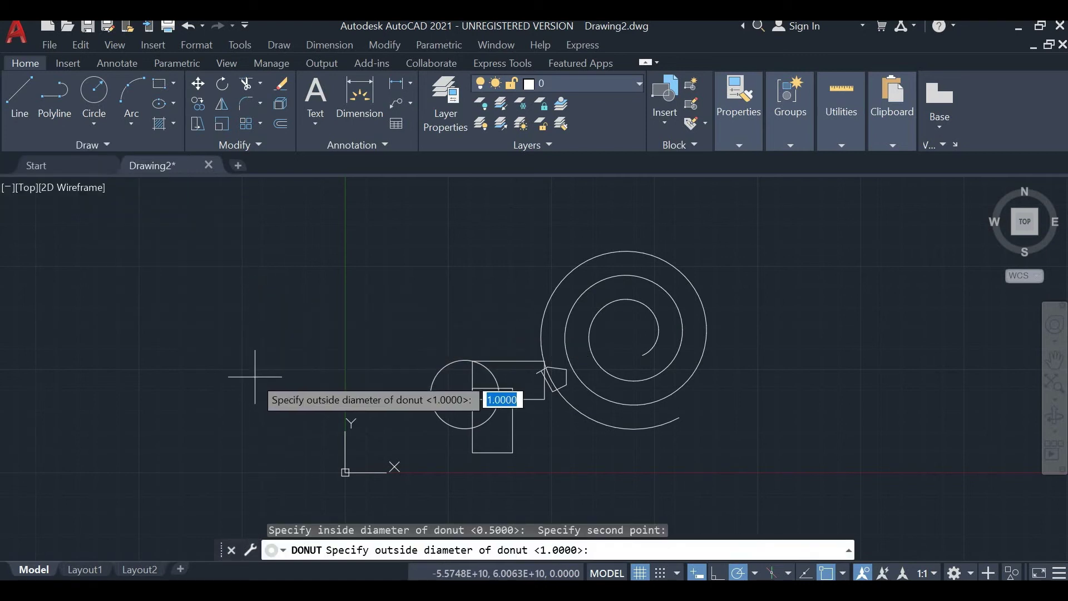
pyautogui.click(102, 146)
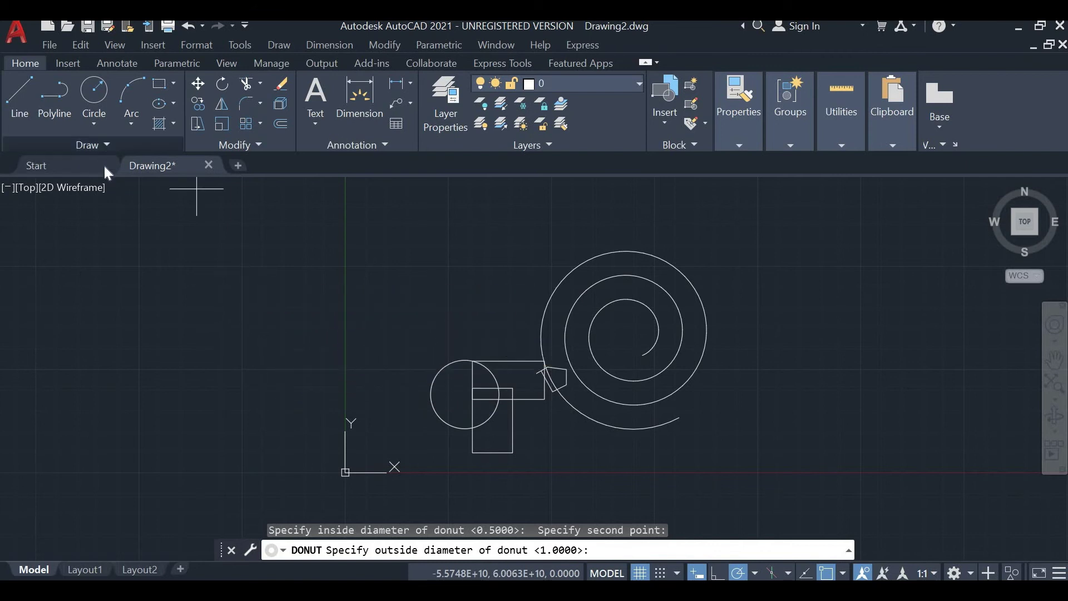
pyautogui.click(97, 184)
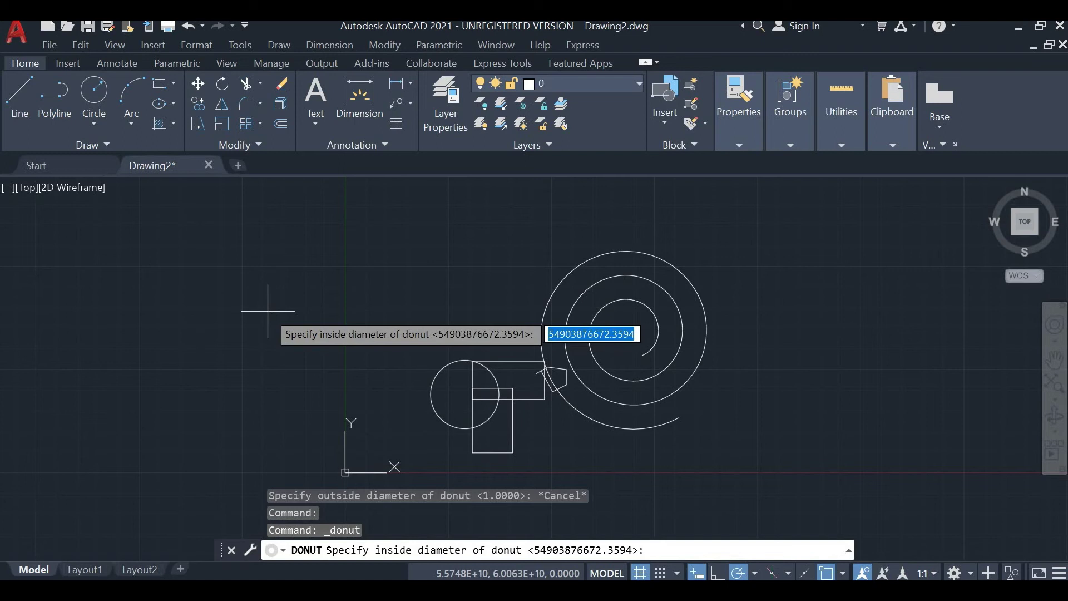
pyautogui.click(266, 309)
pyautogui.click(374, 314)
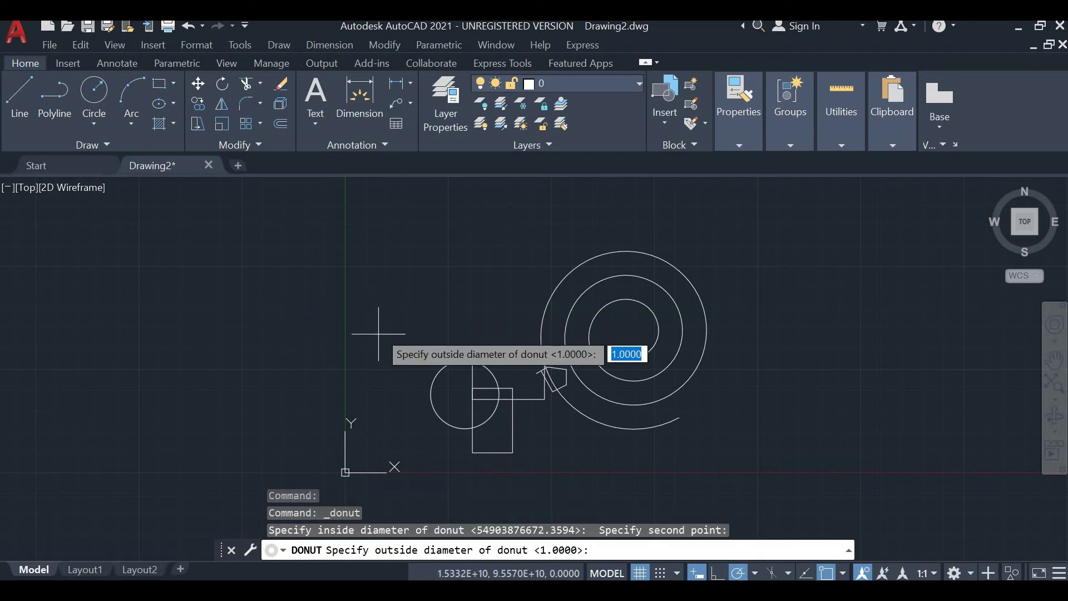
pyautogui.click(342, 330)
pyautogui.click(334, 384)
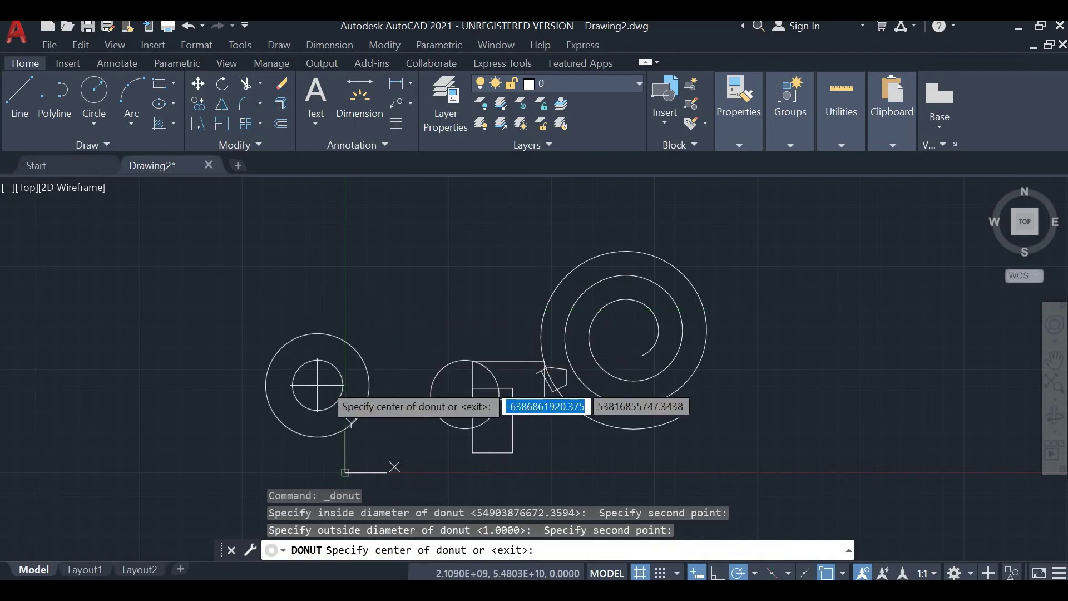
# Place seven filled donuts across the upper left and beside the spiral.
pyautogui.click(184, 414)
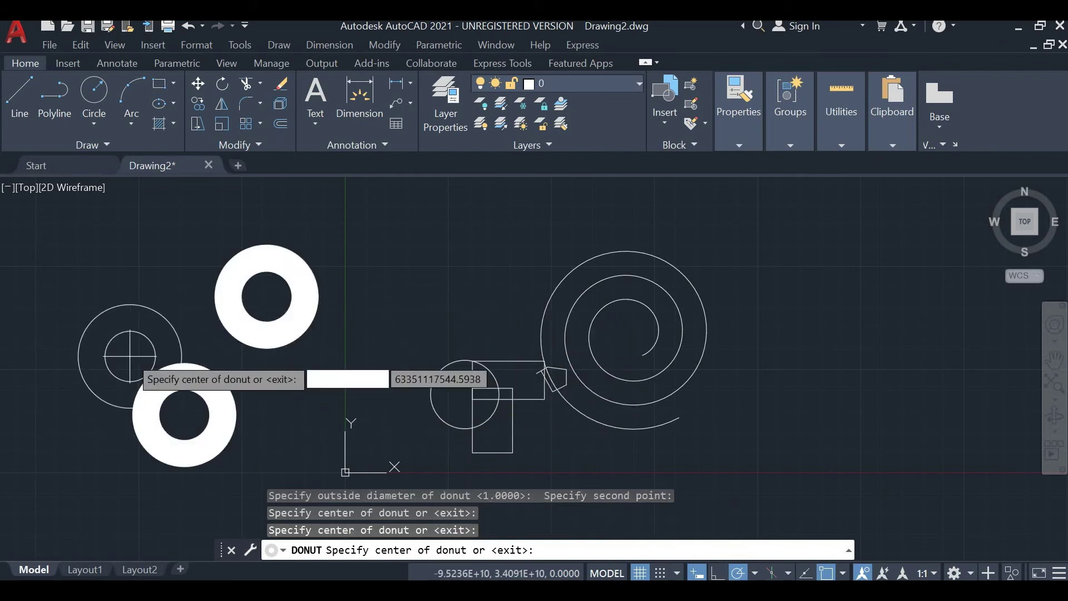
pyautogui.click(129, 329)
pyautogui.click(114, 266)
pyautogui.click(193, 230)
pyautogui.click(262, 261)
pyautogui.click(356, 285)
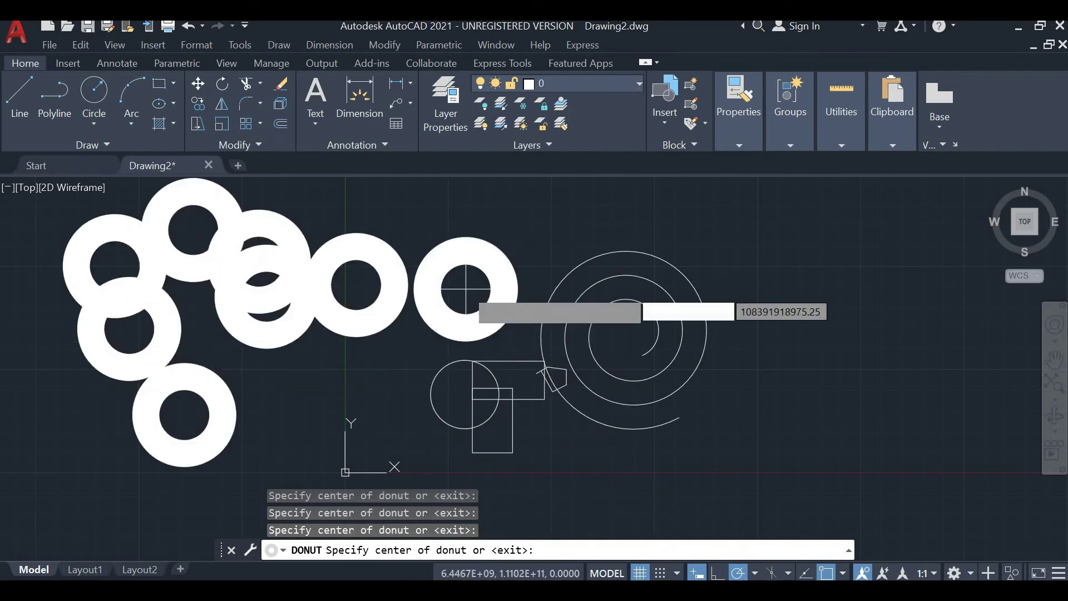
pyautogui.click(465, 289)
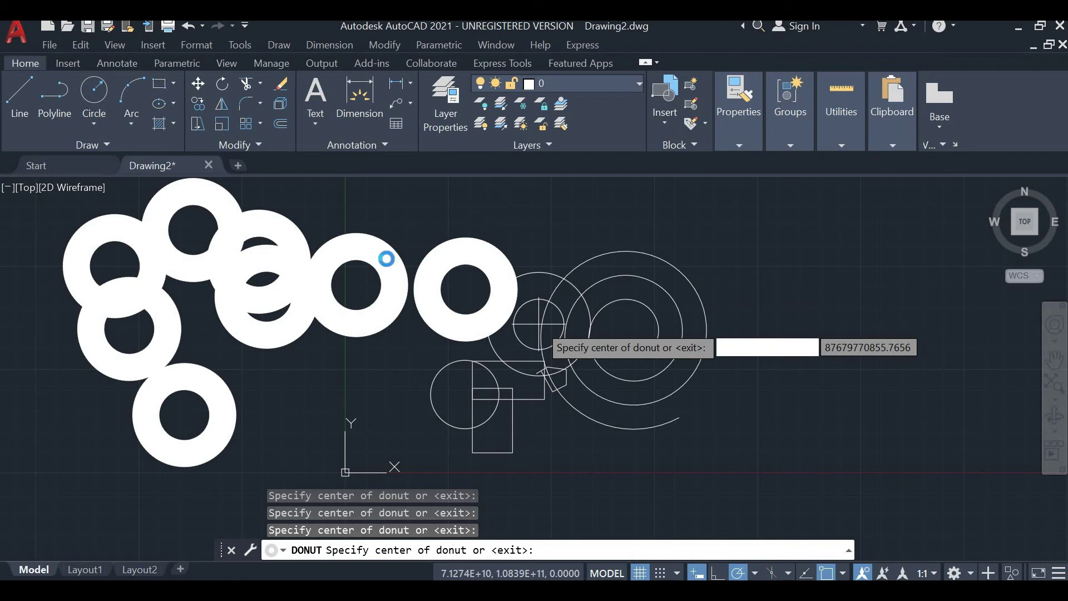
pyautogui.press('Escape')
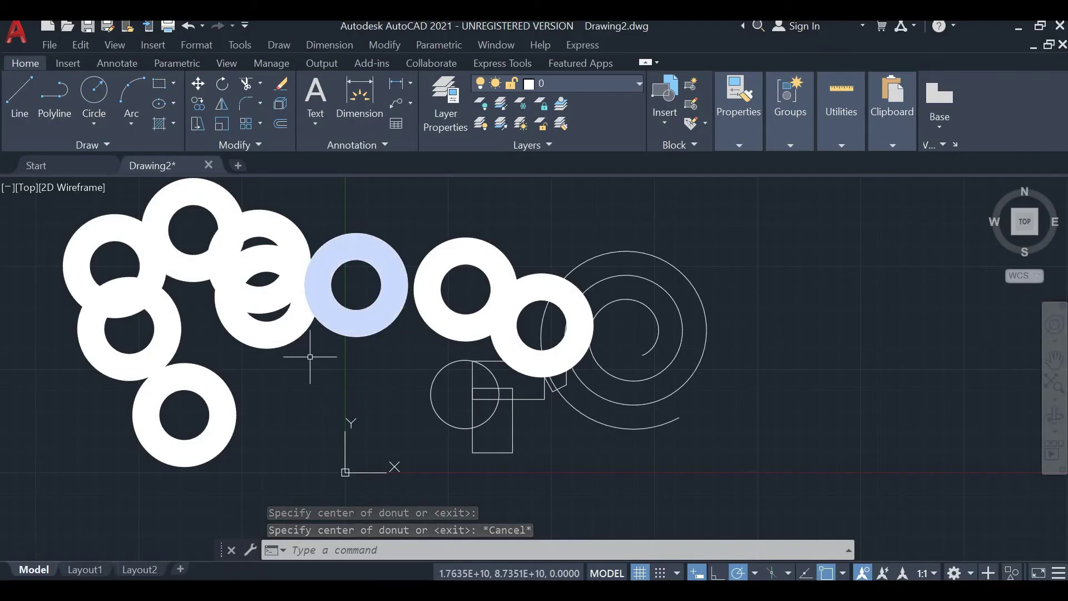
# Draw a large rectangular revision cloud to the right of the helix and donuts.
pyautogui.click(81, 145)
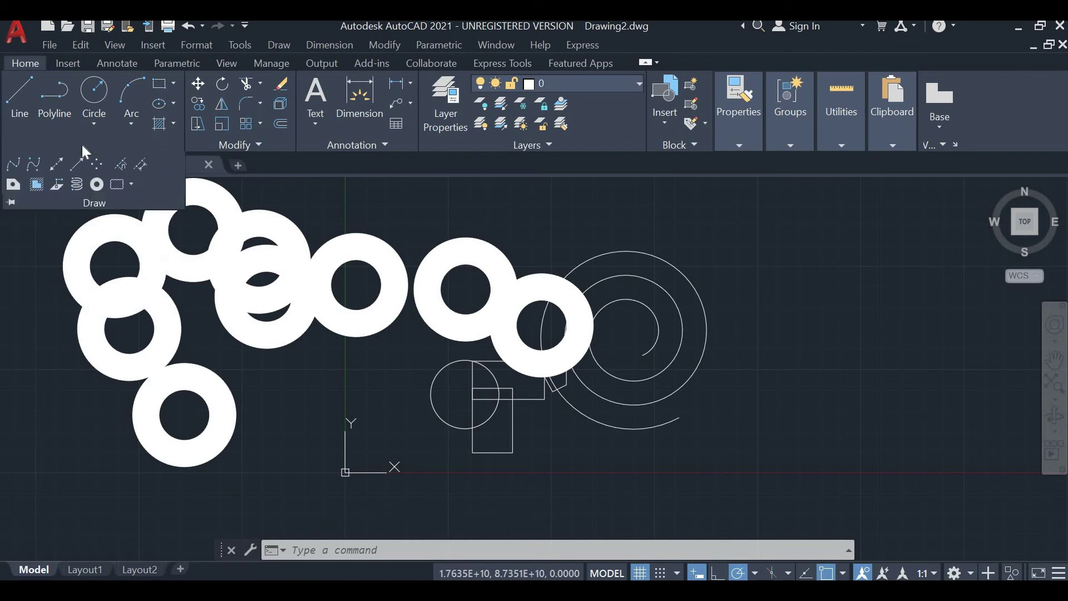
pyautogui.click(120, 186)
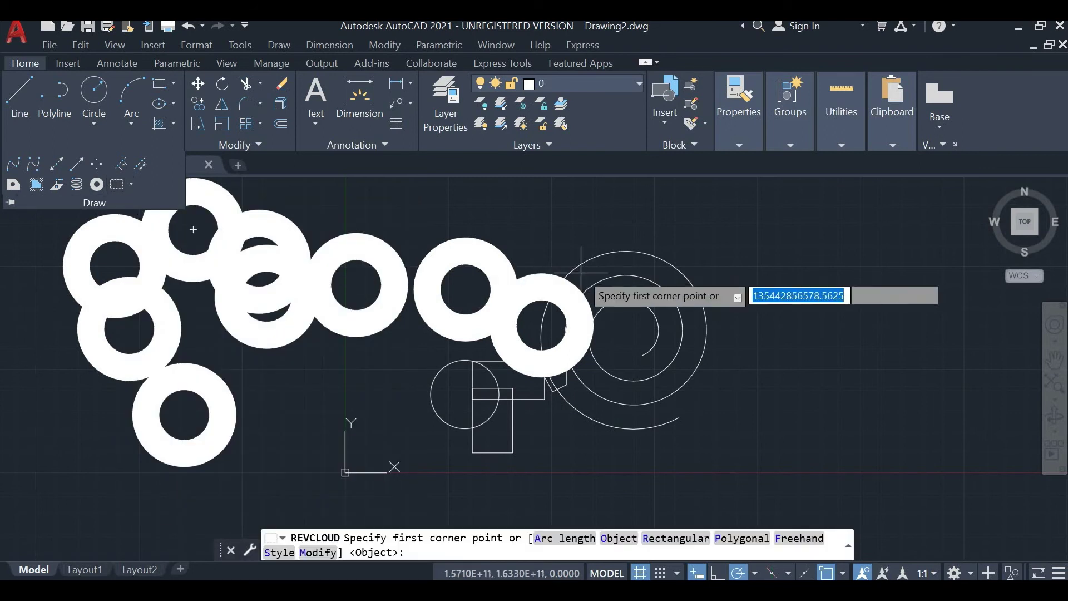
pyautogui.moveTo(581, 274); pyautogui.dragTo(172, 218, button='middle')
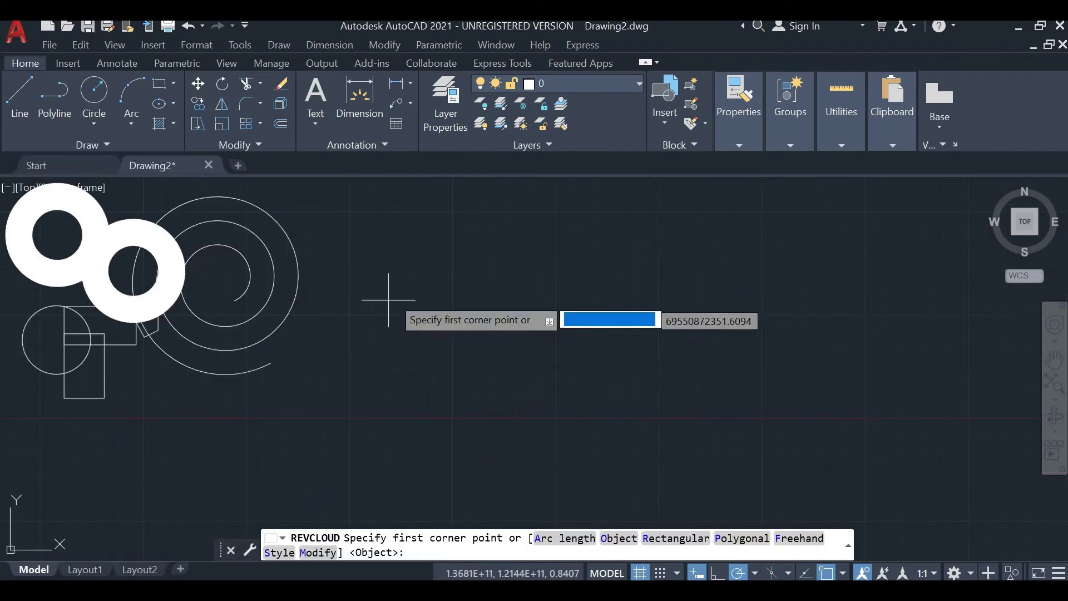
pyautogui.click(392, 266)
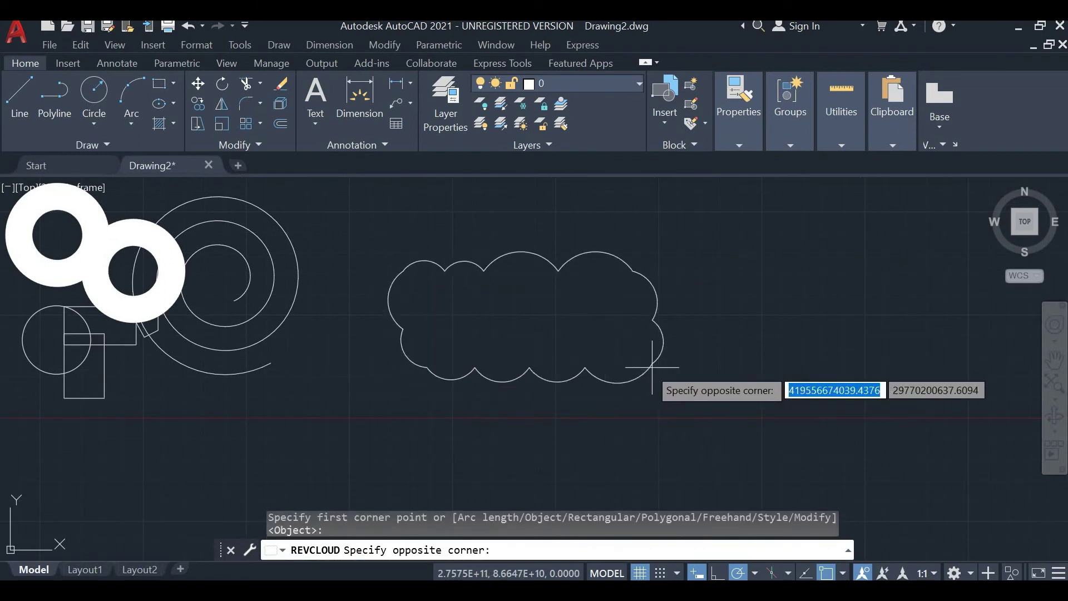
pyautogui.click(756, 428)
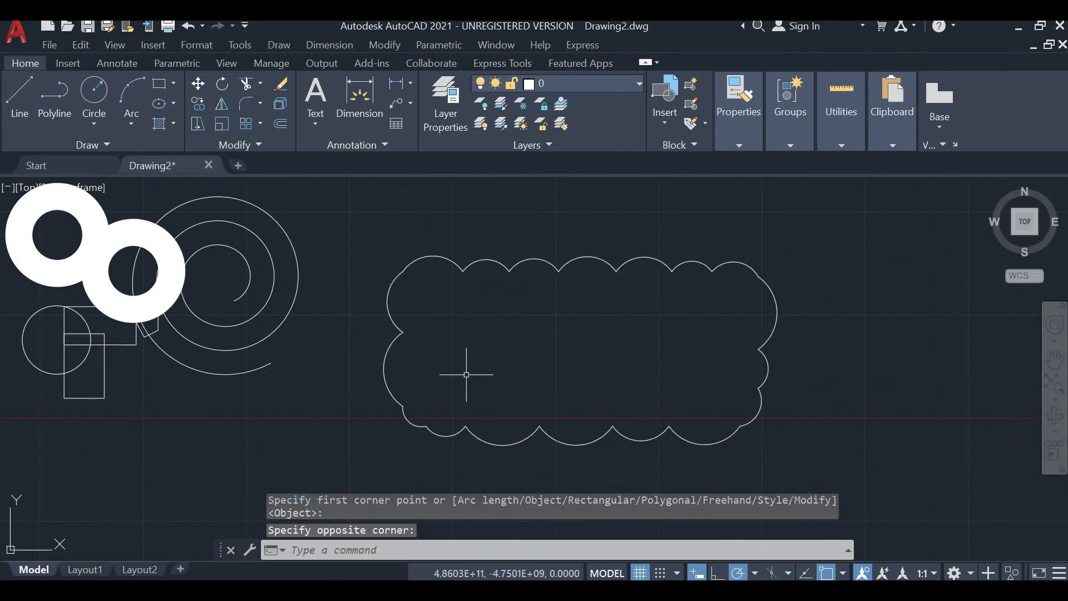
pyautogui.moveTo(521, 366); pyautogui.dragTo(415, 353, button='middle')
# Clear the stray selections and command entry, then start Multiline Text.
pyautogui.press('Escape')
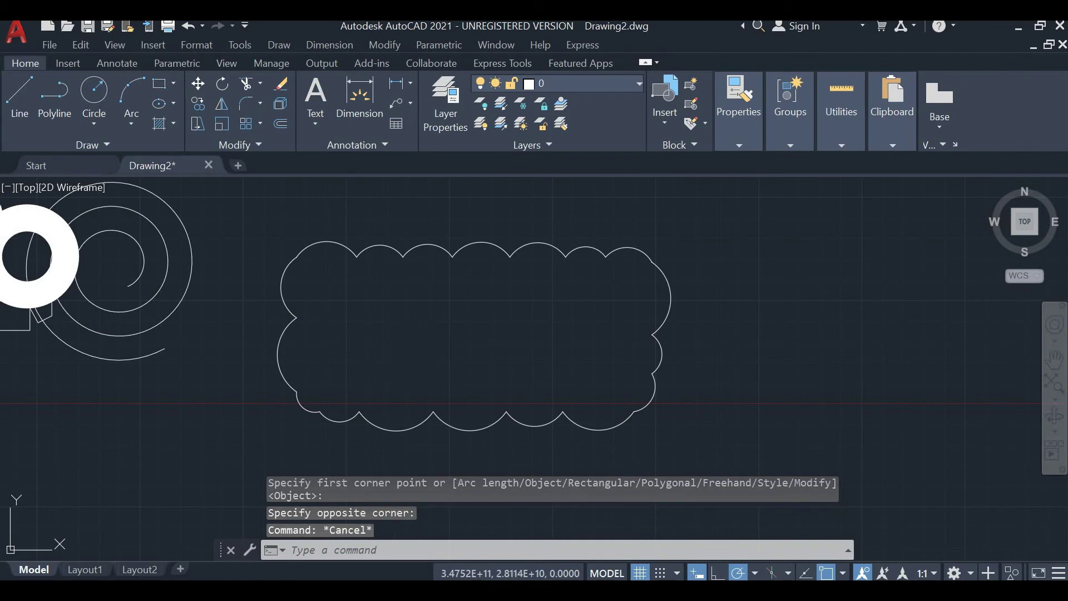
pyautogui.click(408, 341)
pyautogui.click(458, 399)
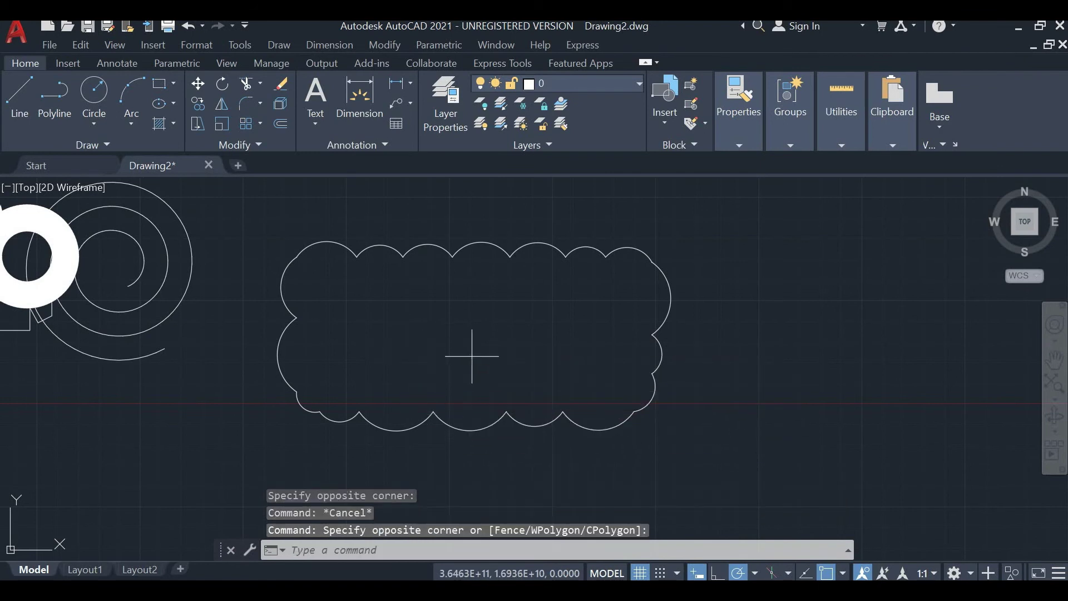
pyautogui.click(473, 354)
pyautogui.click(432, 312)
pyautogui.write('s')
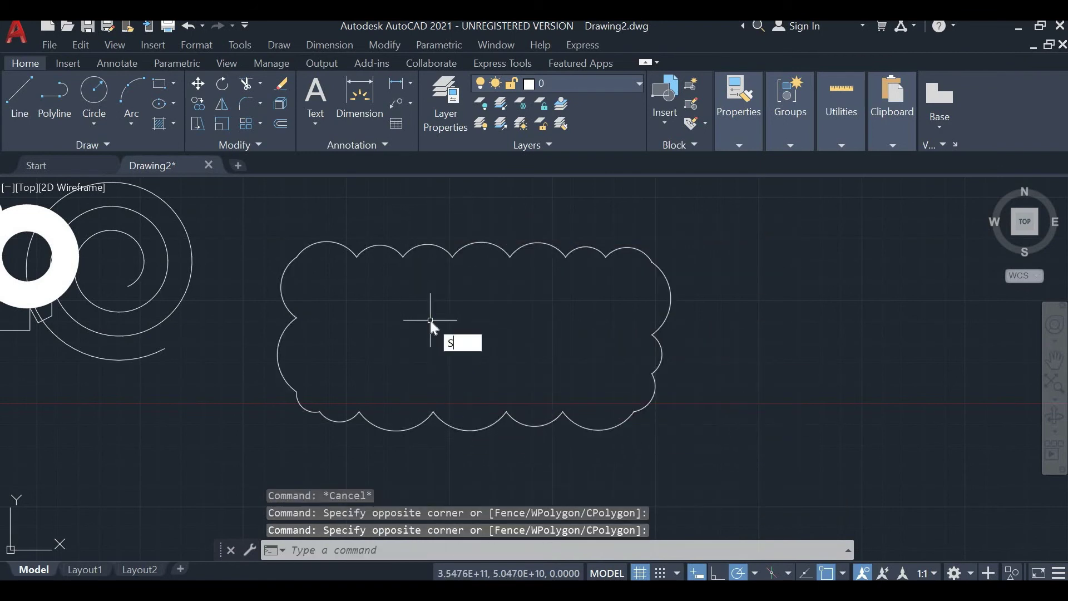
pyautogui.press('Escape')
pyautogui.press('Escape')
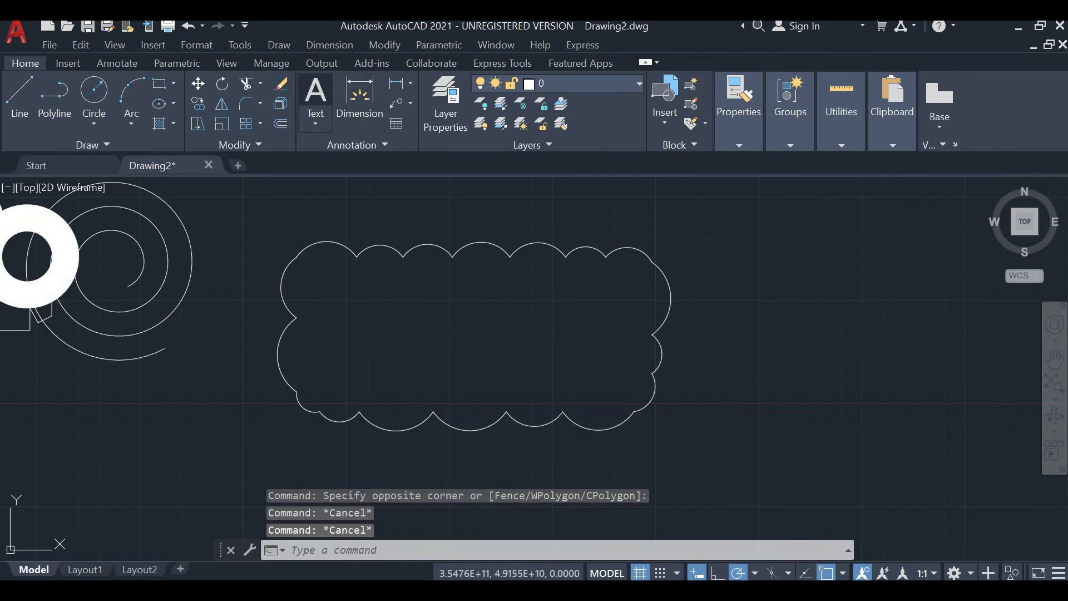
pyautogui.click(315, 103)
# Type 'CADD NEST' in a text box inside the cloud, correcting the typo.
pyautogui.click(362, 293)
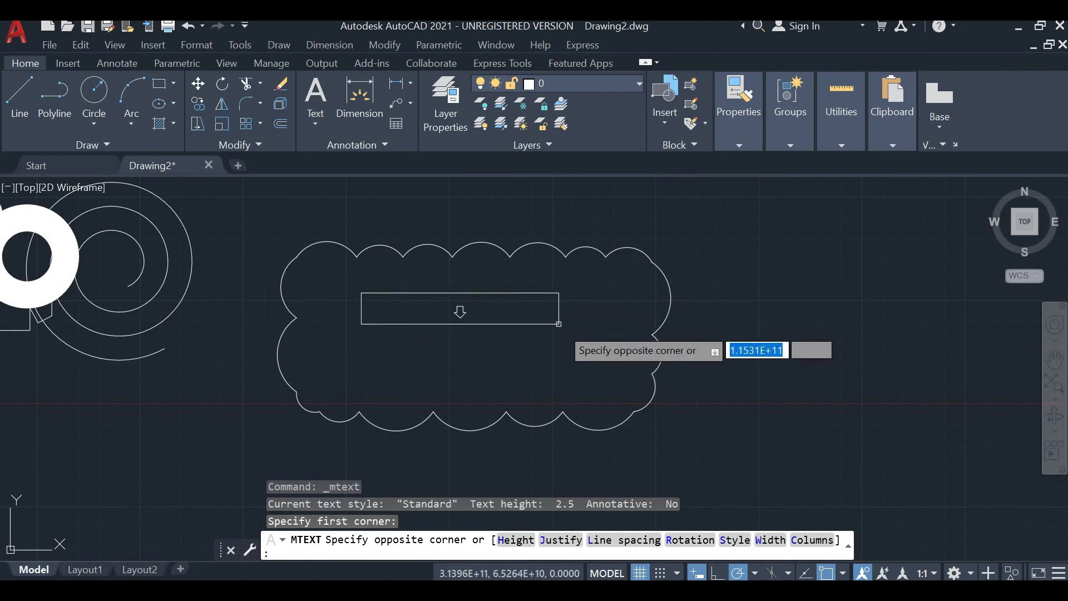
pyautogui.click(586, 363)
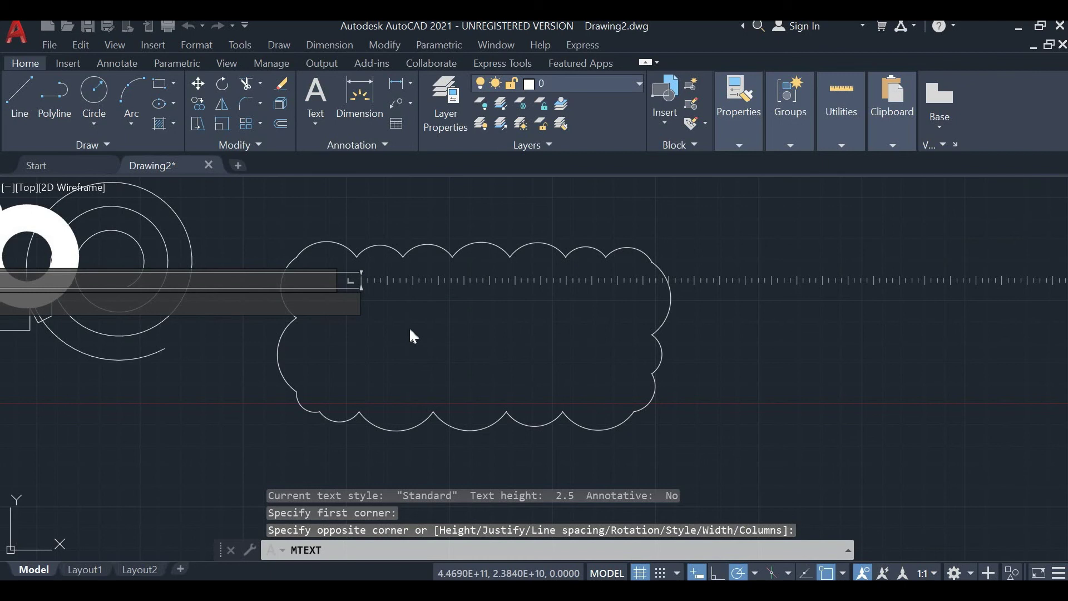
pyautogui.write('CADD CA')
pyautogui.scroll(-2, 410, 331)
pyautogui.scroll(-2, 410, 331)
pyautogui.scroll(4, 409, 311)
pyautogui.scroll(4, 409, 307)
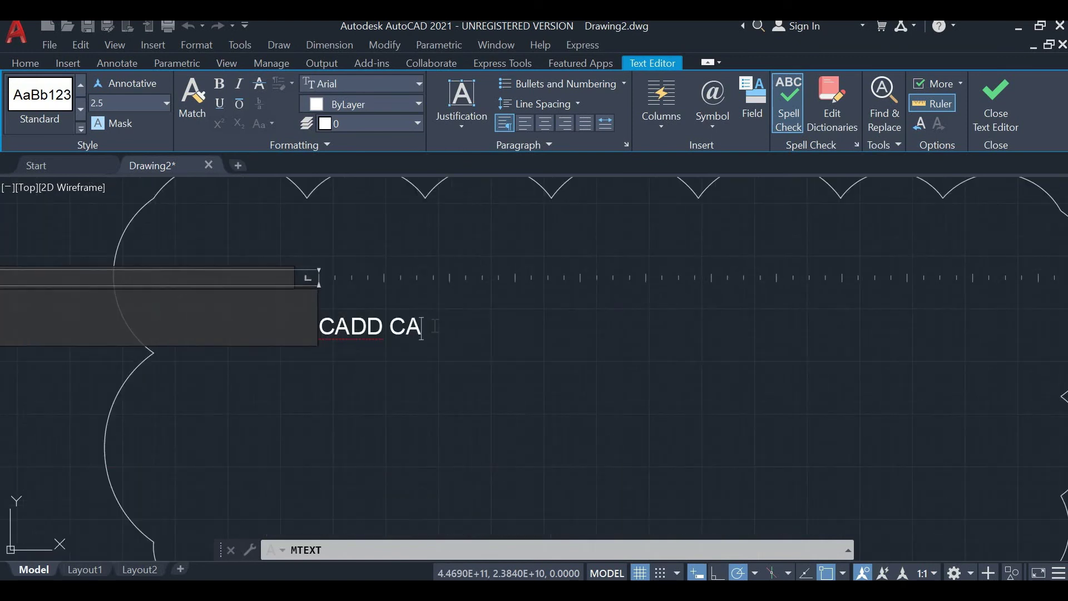
pyautogui.scroll(2, 435, 326)
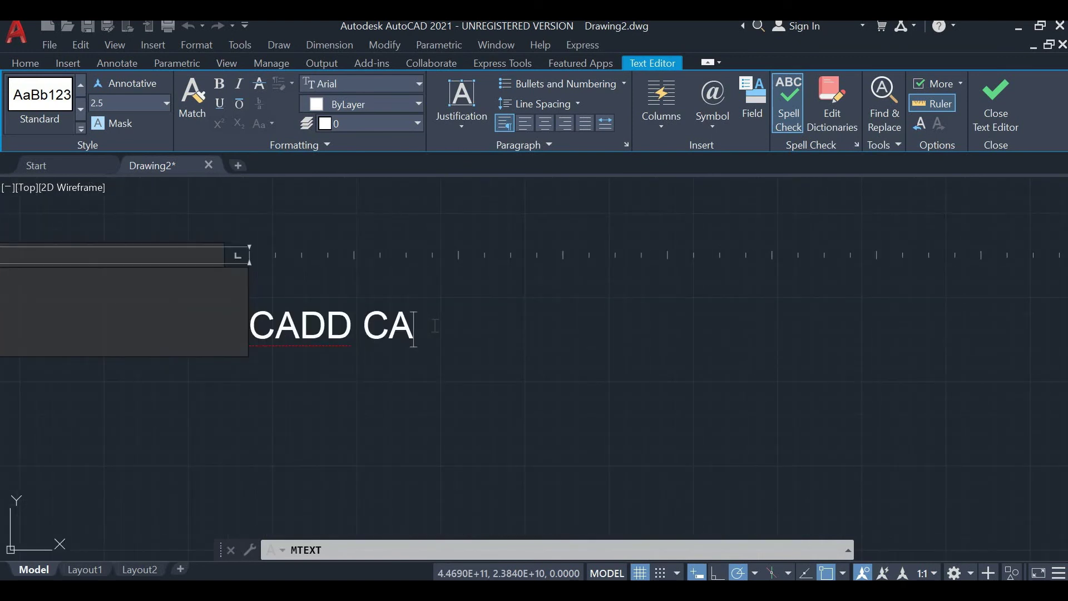
pyautogui.press('BackSpace')
pyautogui.press('BackSpace')
pyautogui.write('N')
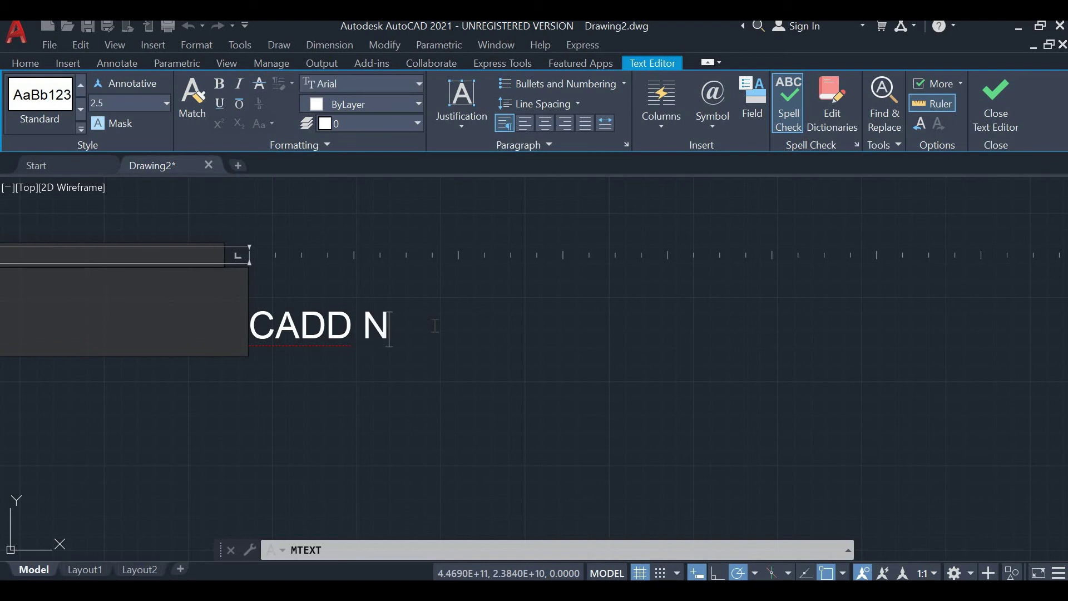
pyautogui.write('EST')
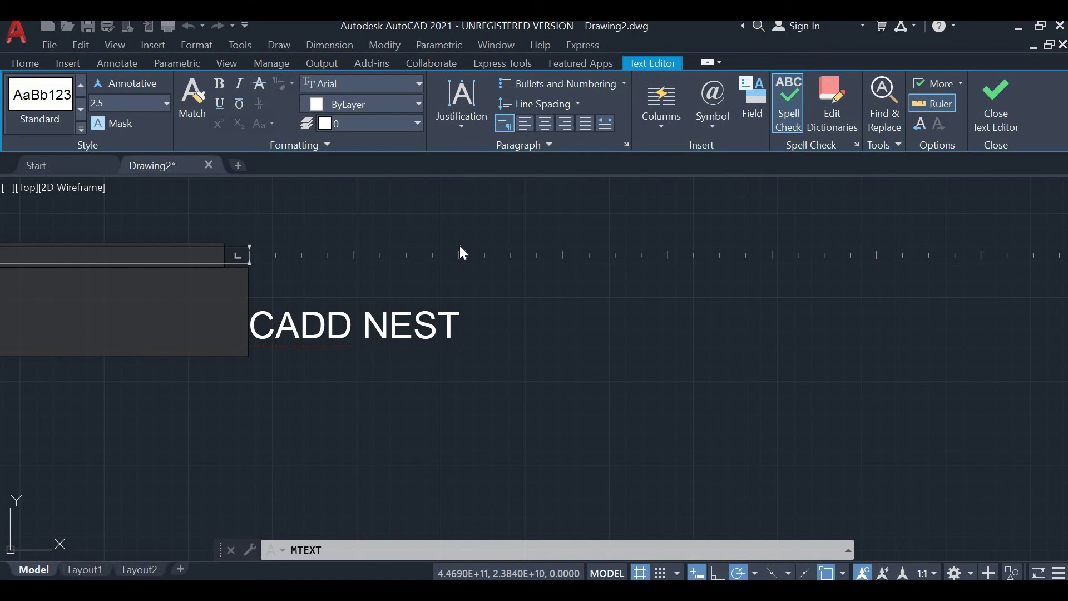
pyautogui.click(125, 144)
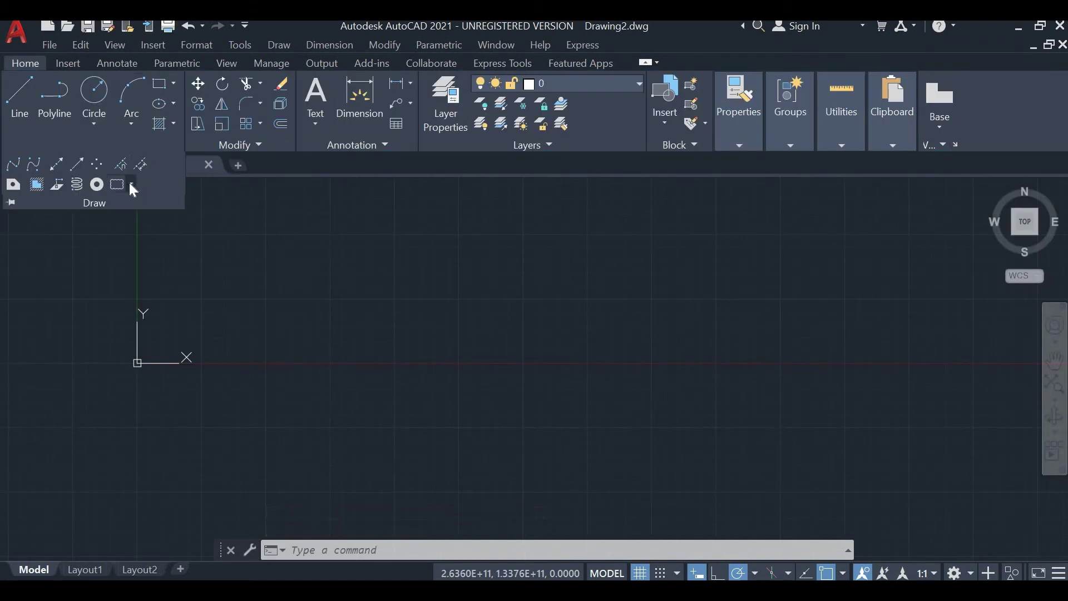
# Draw a five-vertex polygonal revision cloud forming a rough rectangle.
pyautogui.click(131, 184)
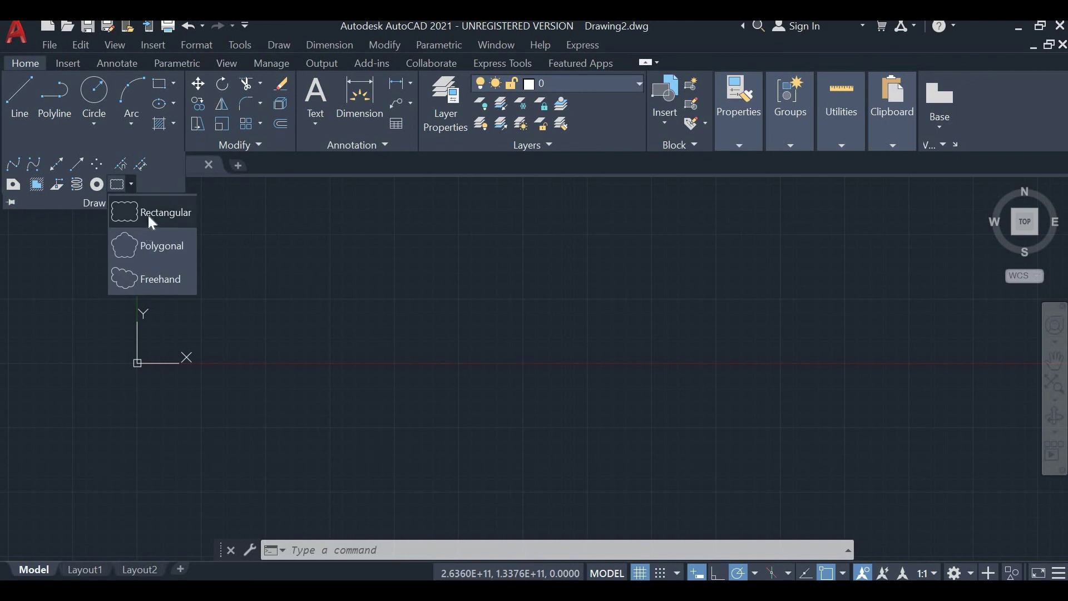
pyautogui.click(157, 255)
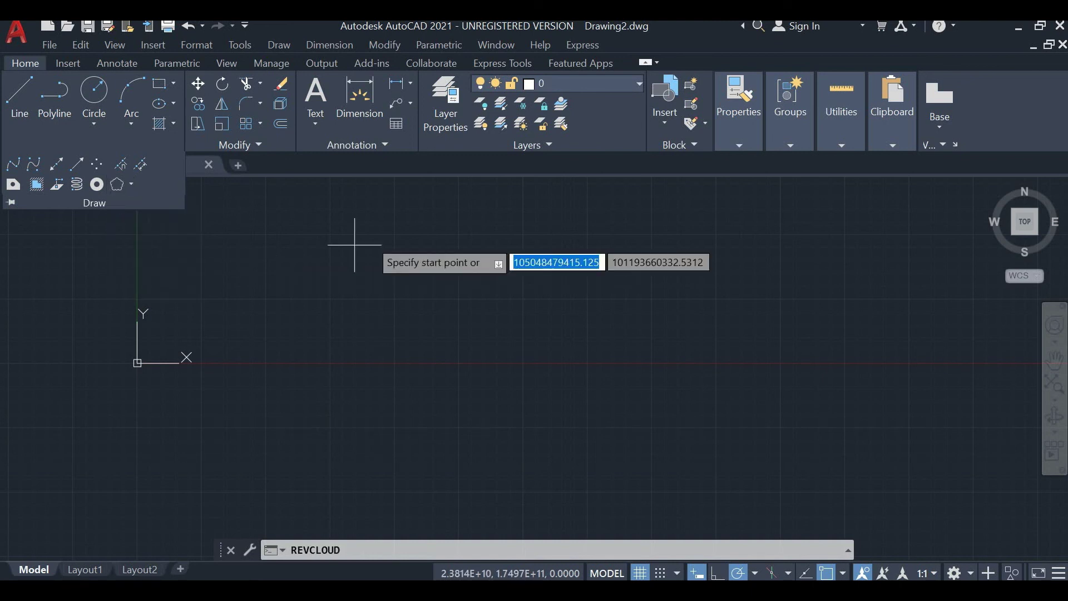
pyautogui.click(423, 216)
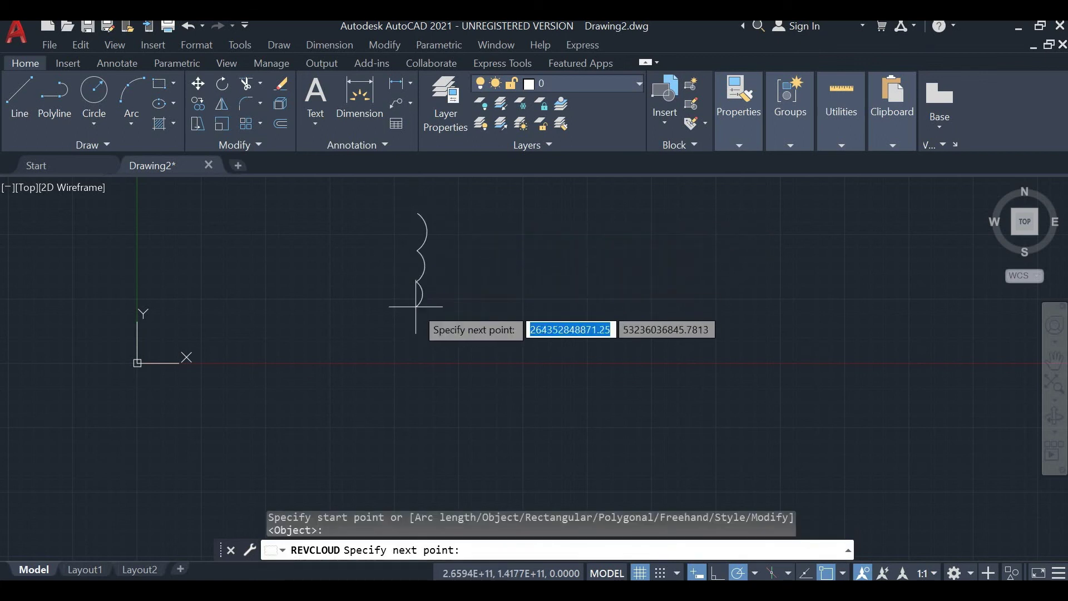
pyautogui.click(423, 415)
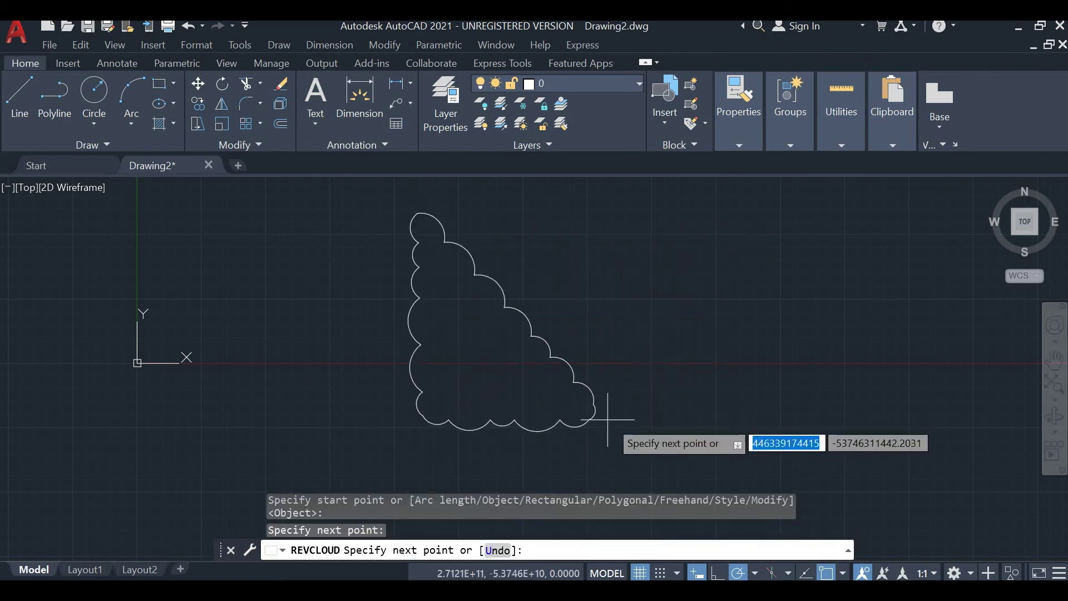
pyautogui.click(756, 421)
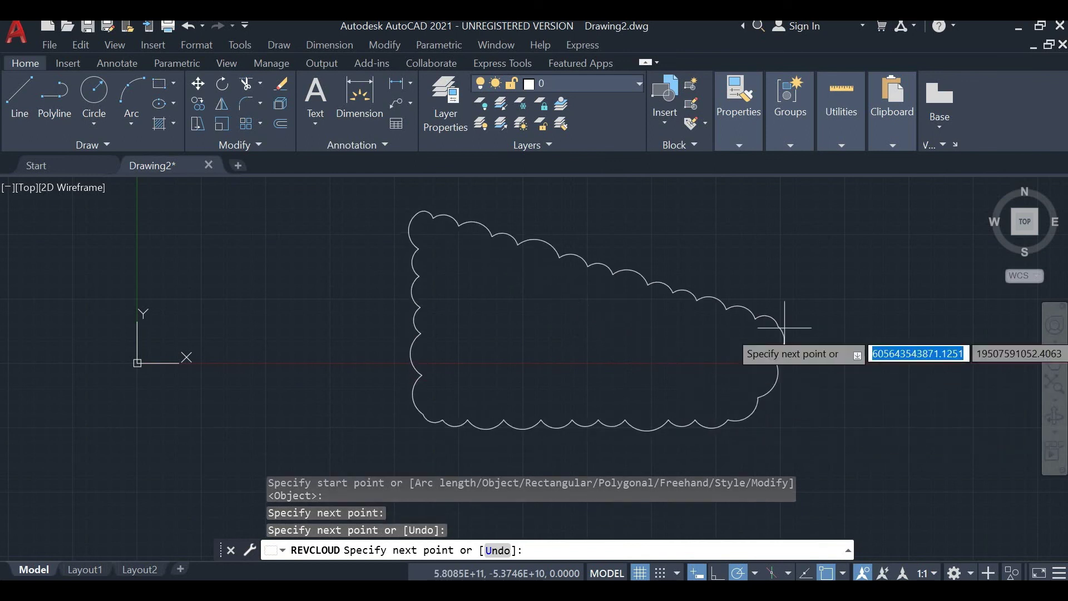
pyautogui.click(729, 219)
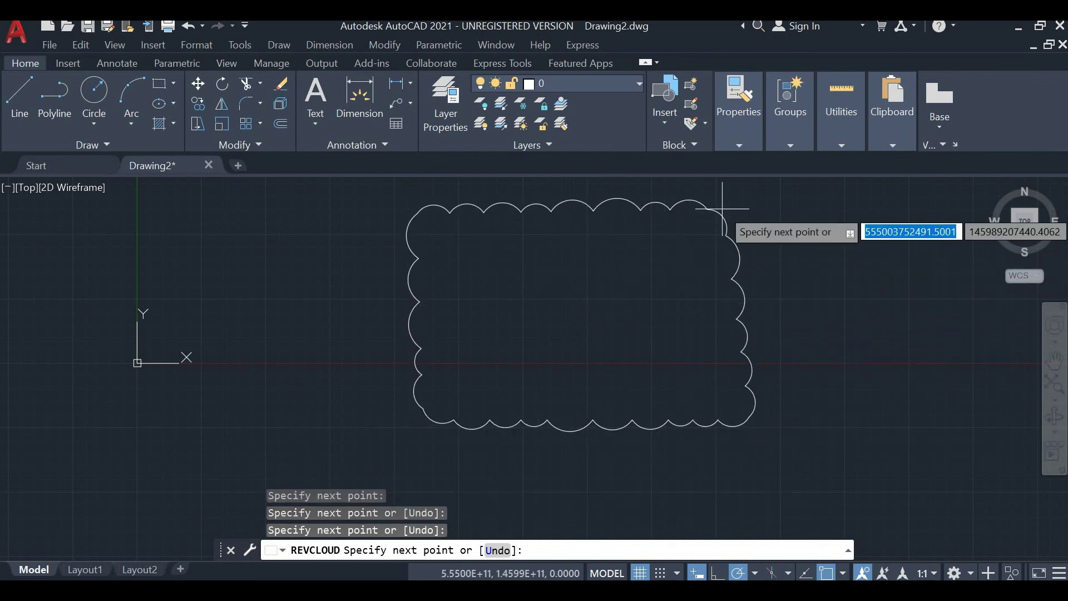
pyautogui.click(548, 210)
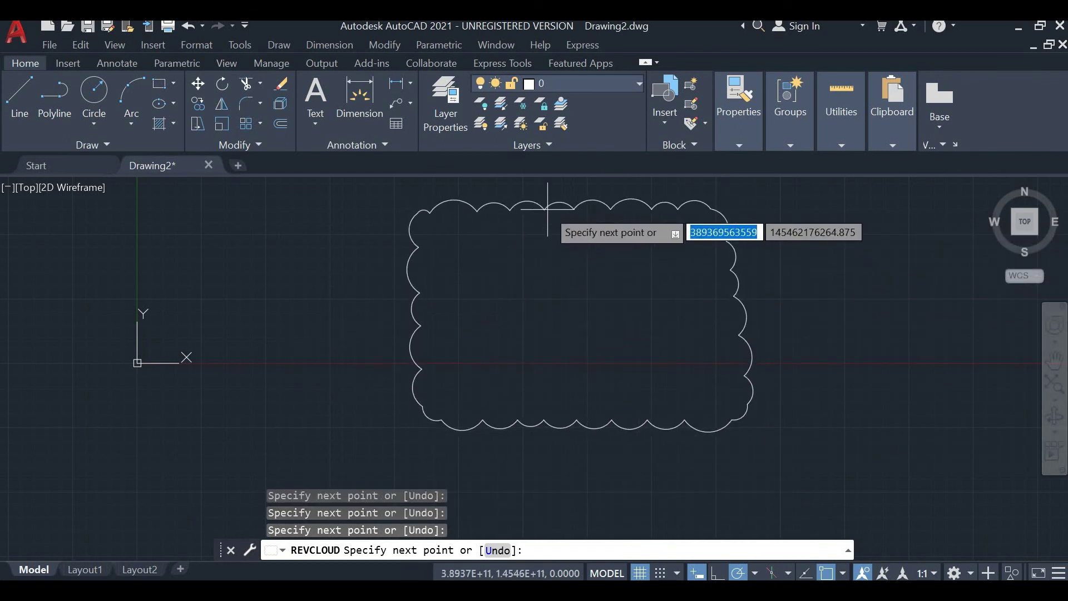
pyautogui.press('Return')
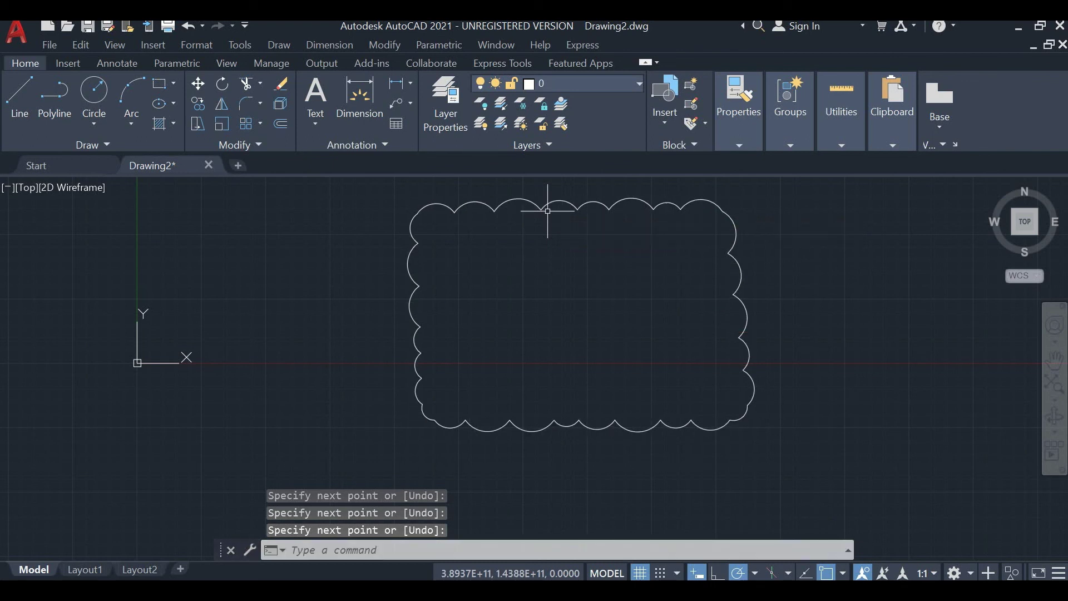
pyautogui.scroll(2, 538, 272)
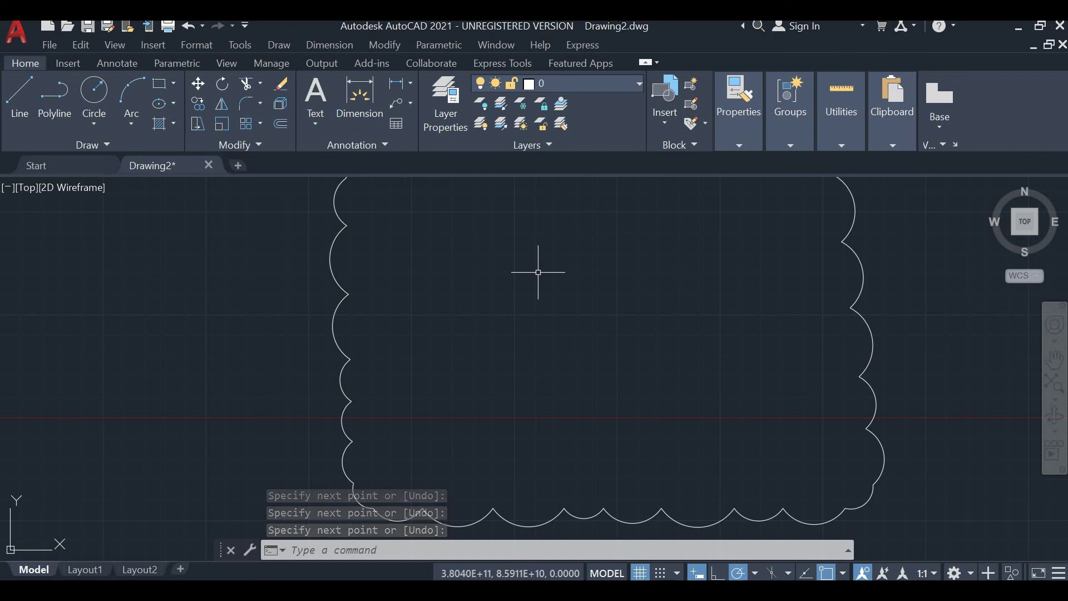
pyautogui.scroll(-2, 540, 278)
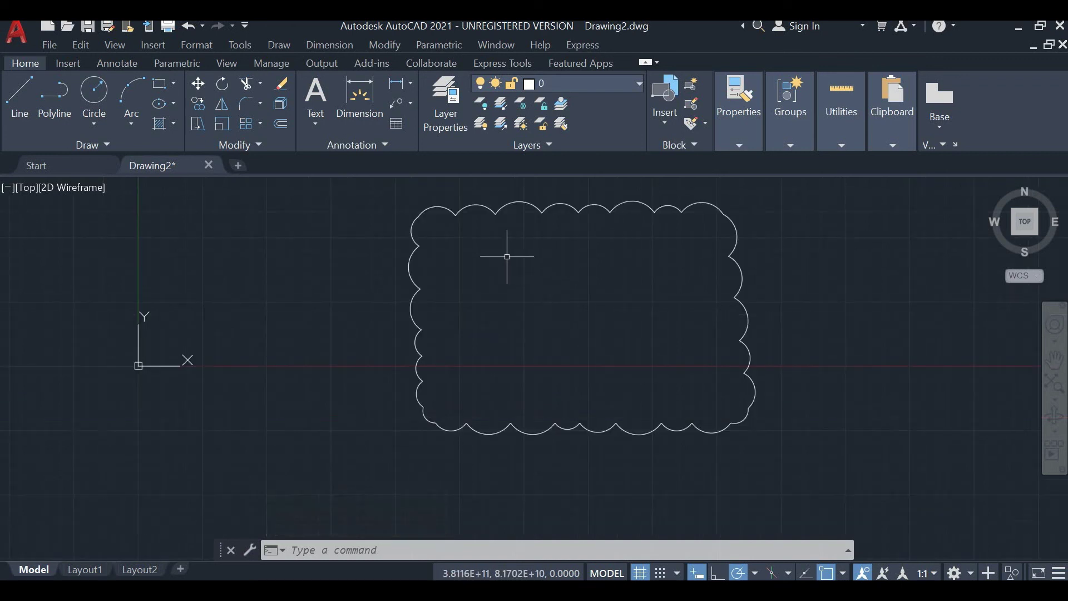
# Draw a five-vertex polygonal revision cloud with a peaked top, like a house.
pyautogui.click(139, 146)
pyautogui.click(131, 189)
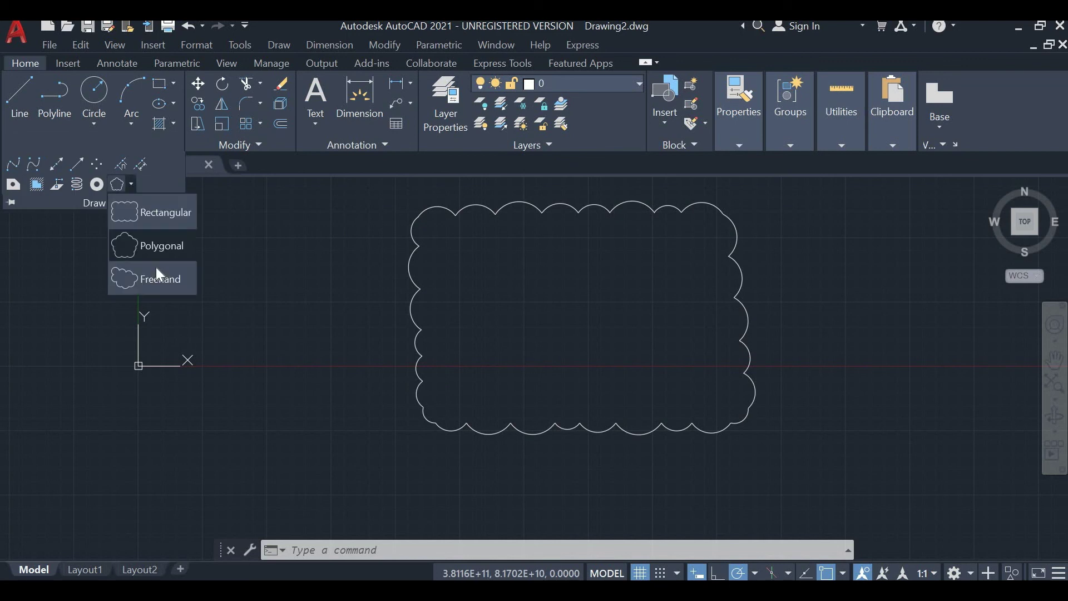
pyautogui.click(163, 247)
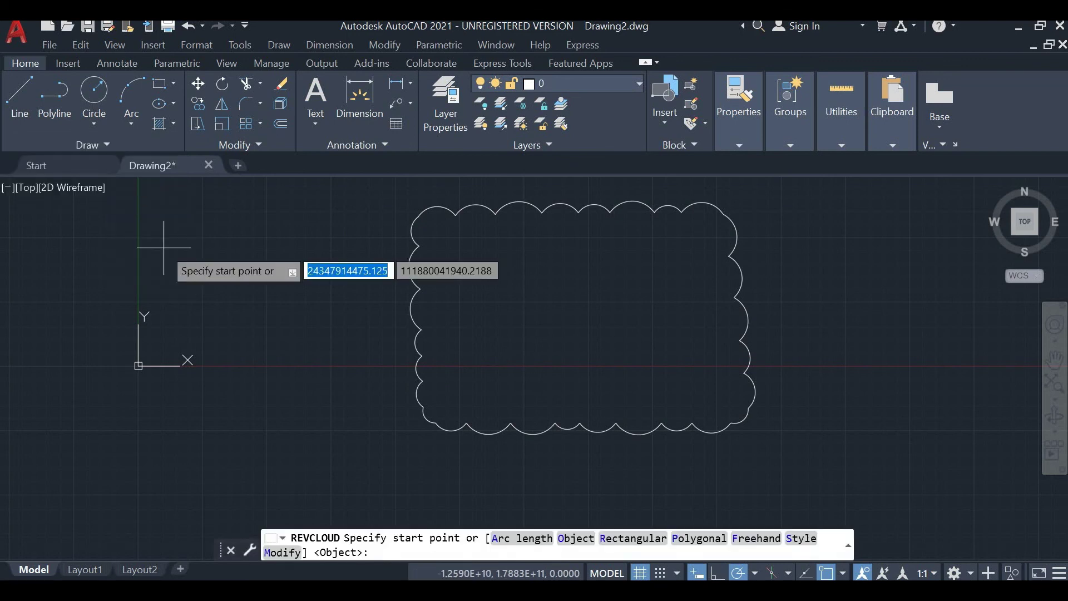
pyautogui.scroll(-3, 161, 239)
pyautogui.scroll(-1, 167, 284)
pyautogui.click(468, 265)
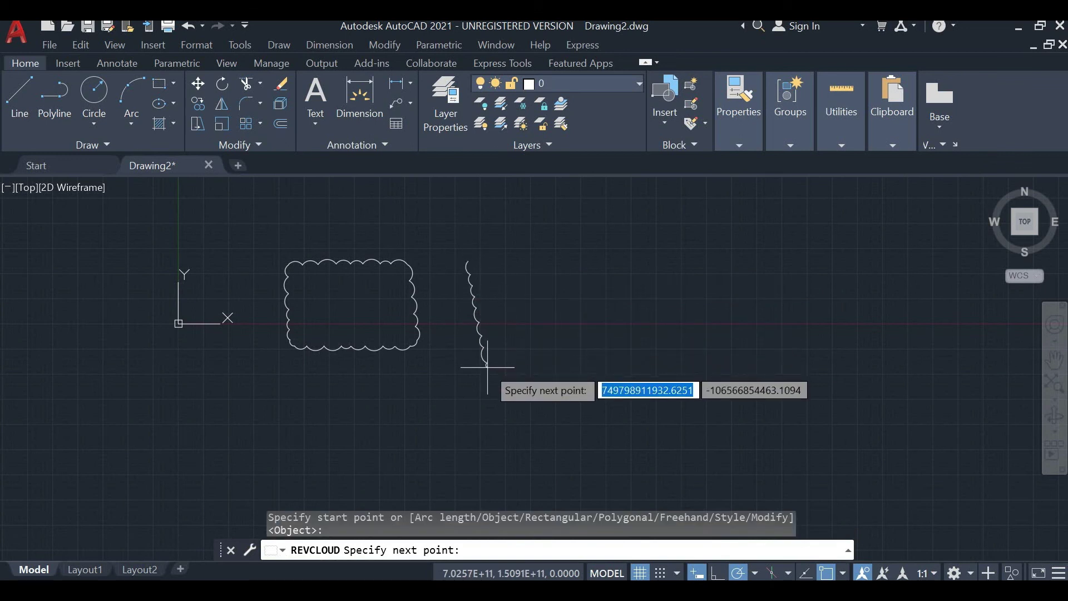
pyautogui.click(462, 369)
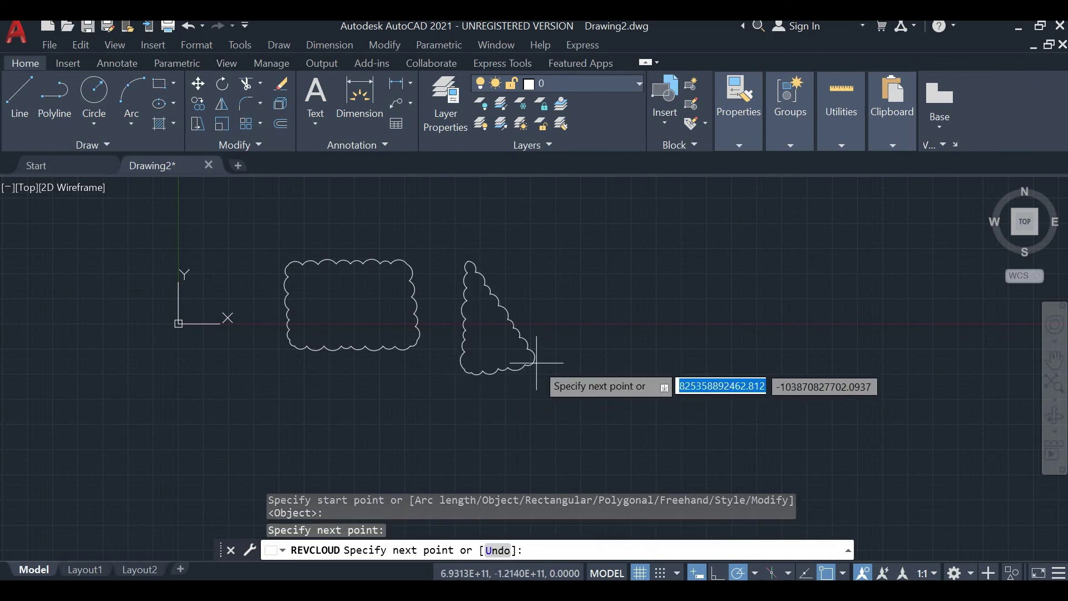
pyautogui.click(672, 369)
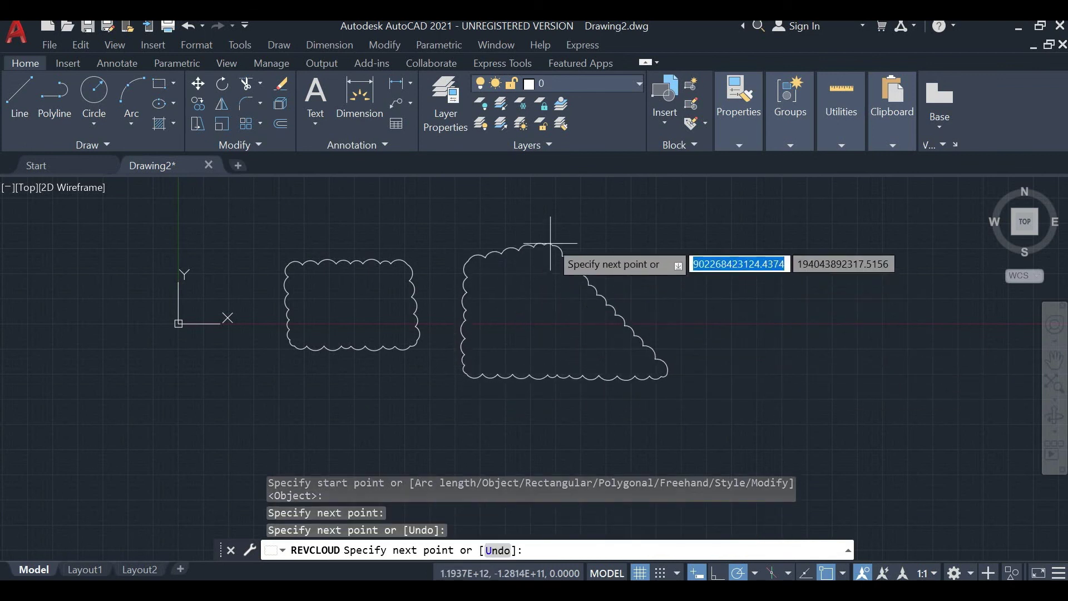
pyautogui.click(663, 238)
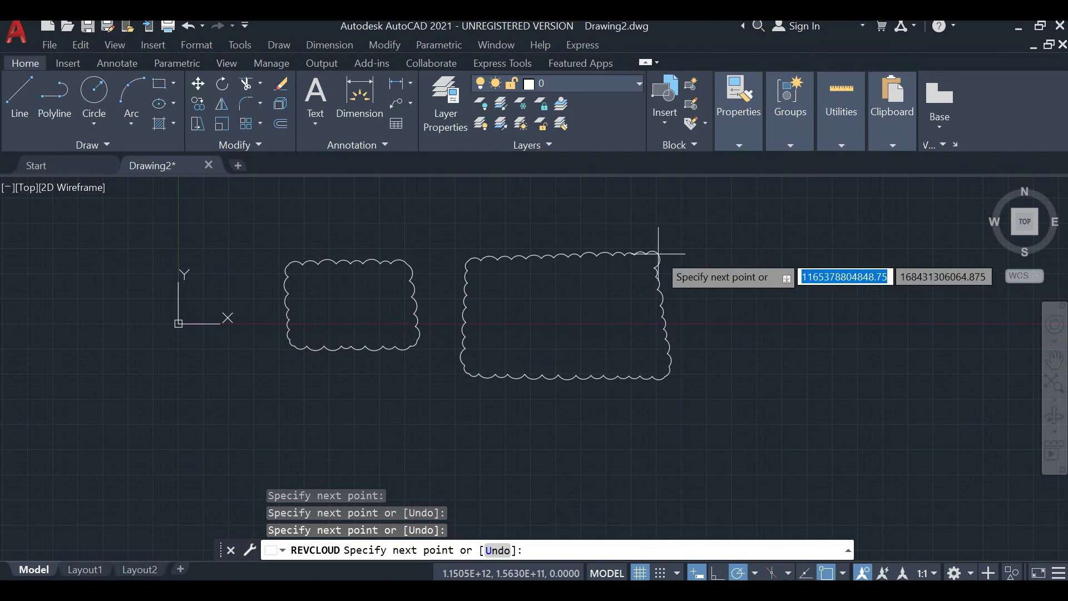
pyautogui.click(542, 195)
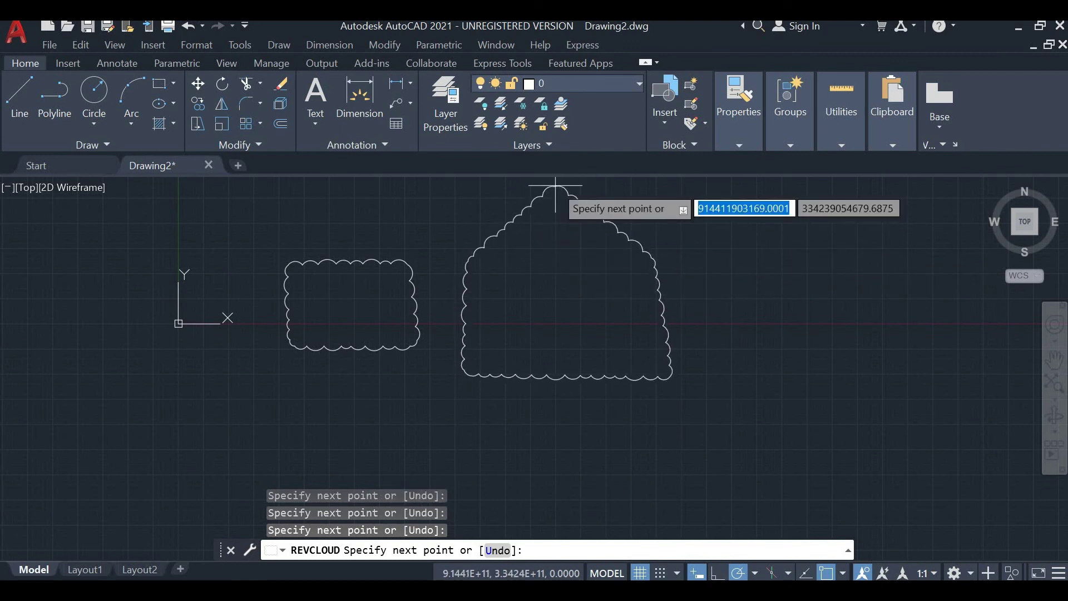
pyautogui.press('Return')
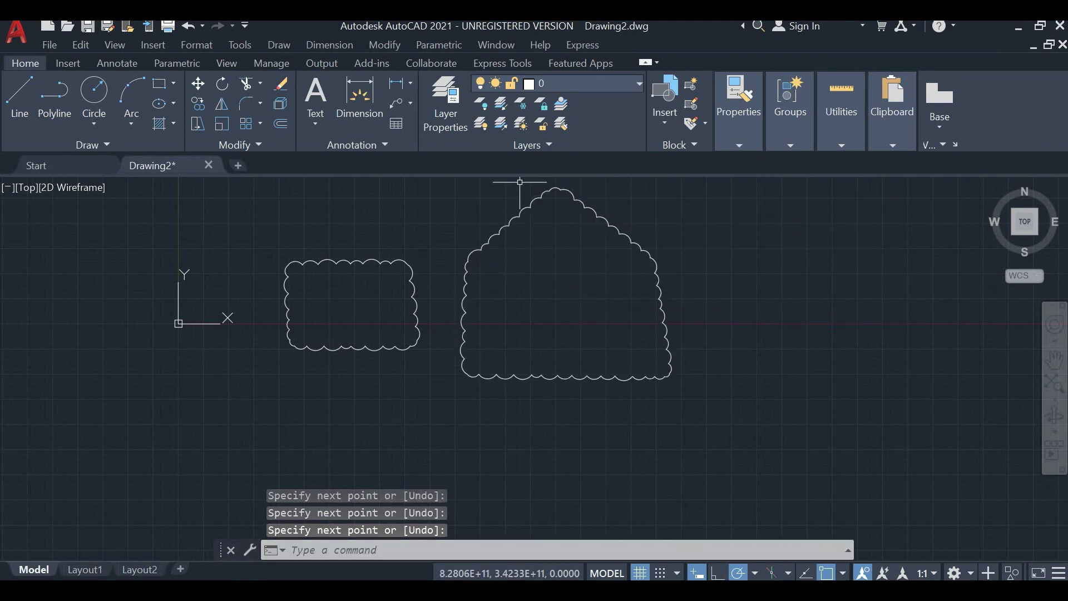
pyautogui.scroll(-2, 578, 276)
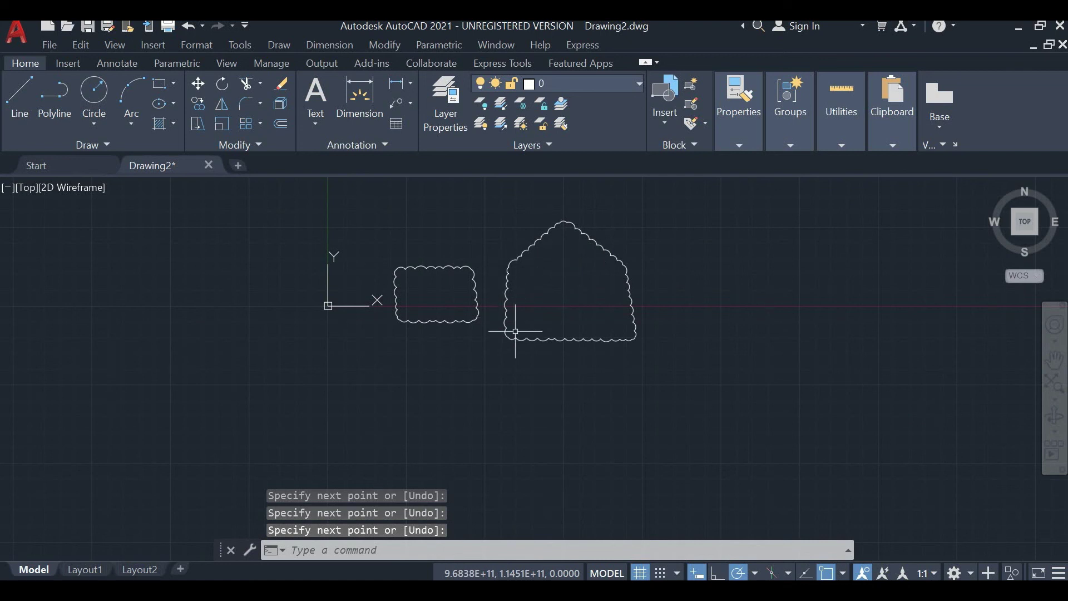